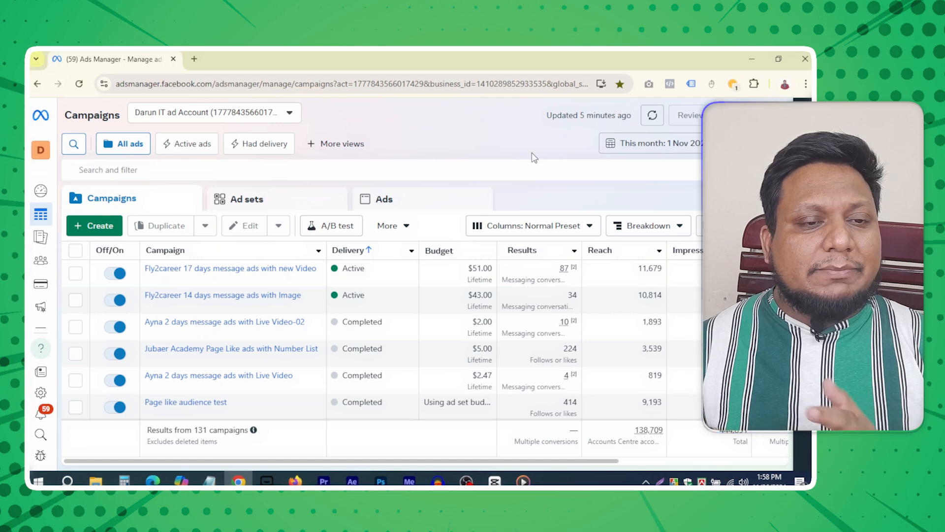
Start creating a new auction campaign and review the available campaign objectives.
{"action": "left_click", "coordinate": [89, 230]}
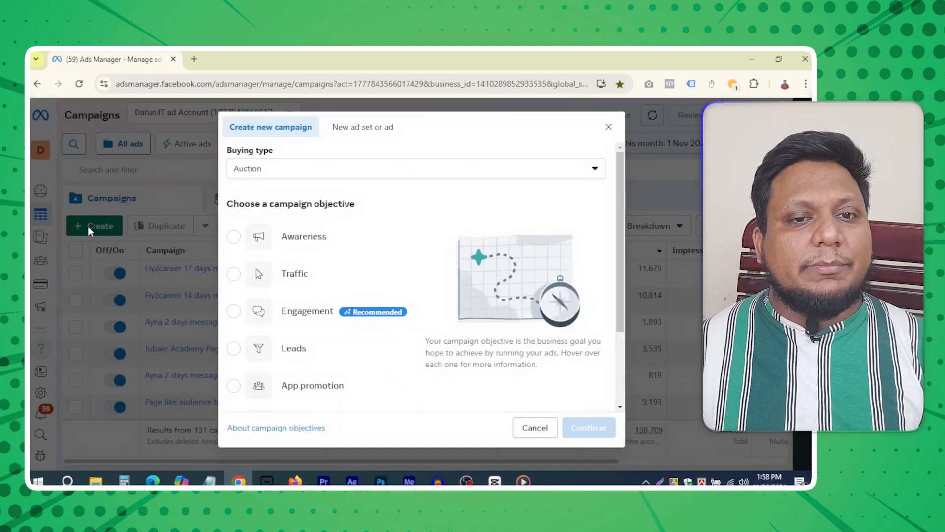
{"action": "scroll", "coordinate": [362, 240], "scroll_direction": "down", "scroll_amount": 2}
{"action": "scroll", "coordinate": [344, 242], "scroll_direction": "up", "scroll_amount": 2}
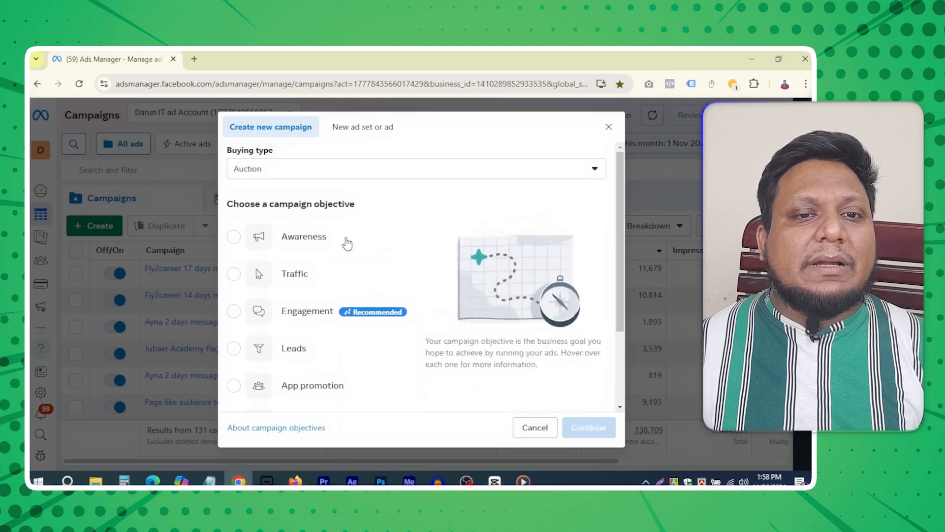
{"action": "scroll", "coordinate": [363, 217], "scroll_direction": "down", "scroll_amount": 2}
{"action": "scroll", "coordinate": [385, 270], "scroll_direction": "up", "scroll_amount": 2}
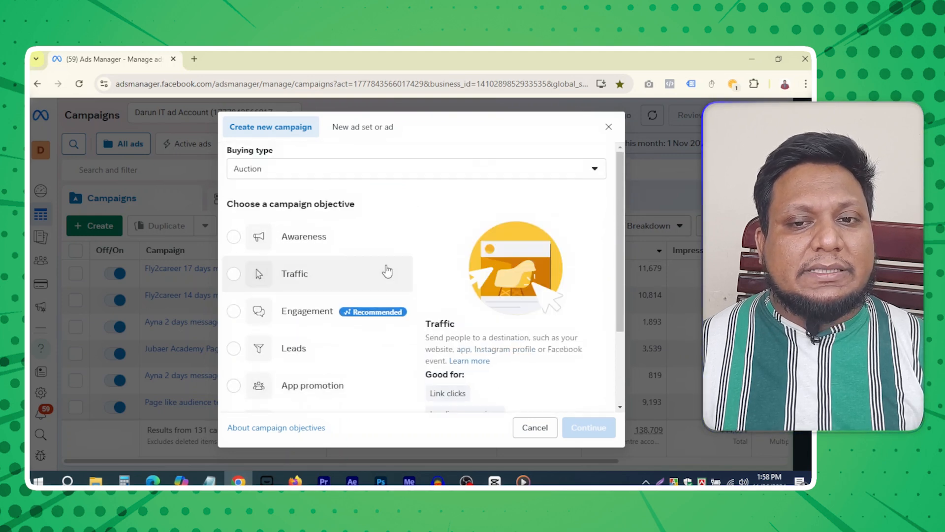
{"action": "scroll", "coordinate": [427, 265], "scroll_direction": "down", "scroll_amount": 1}
{"action": "scroll", "coordinate": [427, 265], "scroll_direction": "down", "scroll_amount": 2}
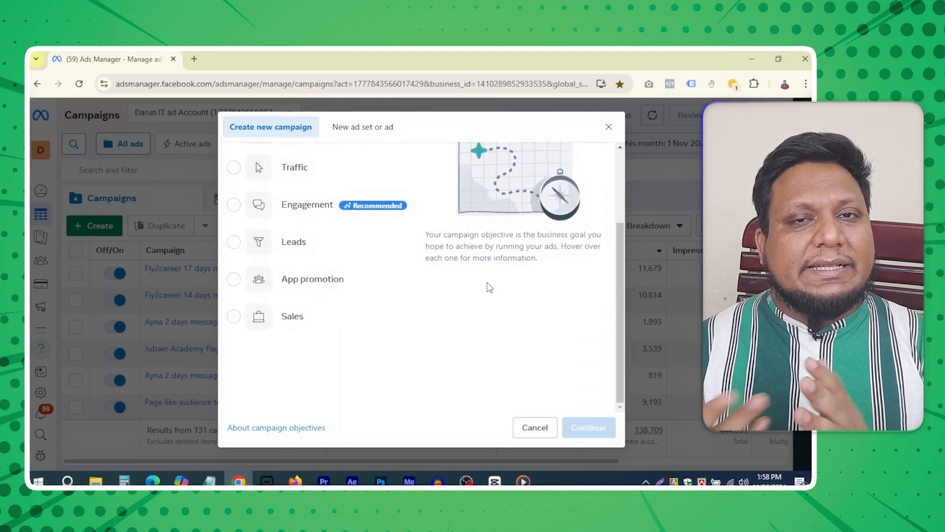
{"action": "scroll", "coordinate": [455, 281], "scroll_direction": "up", "scroll_amount": 2}
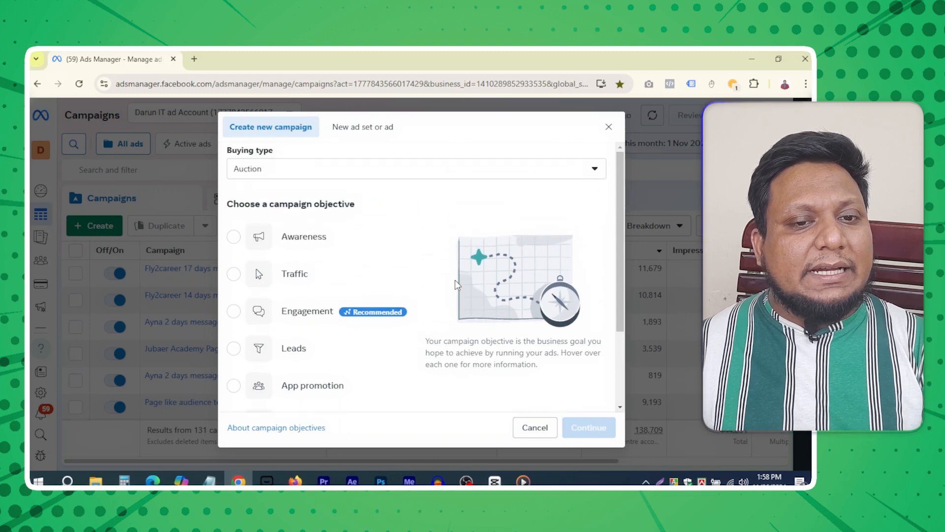
{"action": "scroll", "coordinate": [455, 279], "scroll_direction": "down", "scroll_amount": 1}
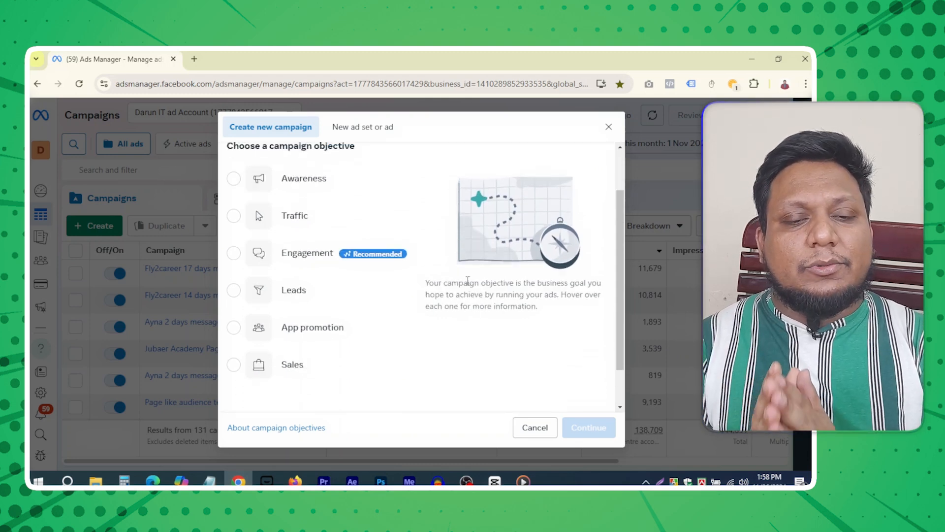
{"action": "mouse_move", "coordinate": [317, 289]}
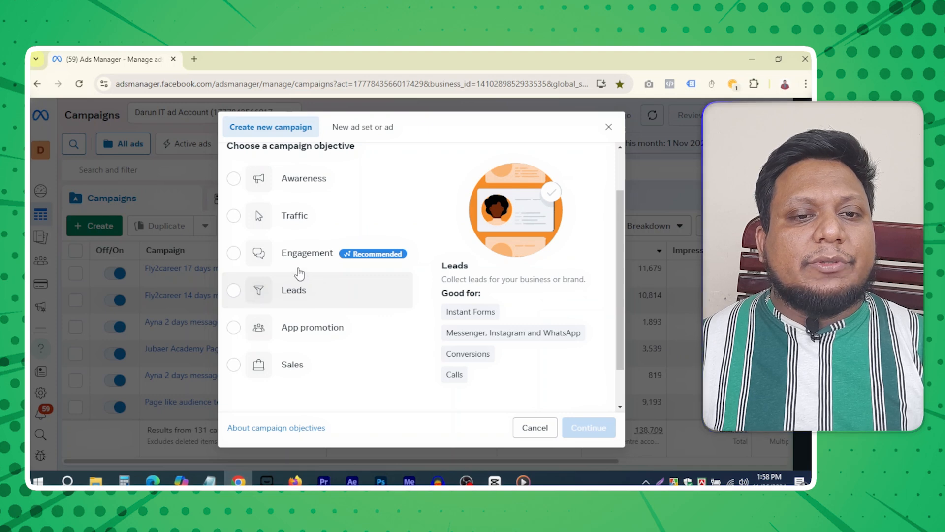
{"action": "mouse_move", "coordinate": [252, 263]}
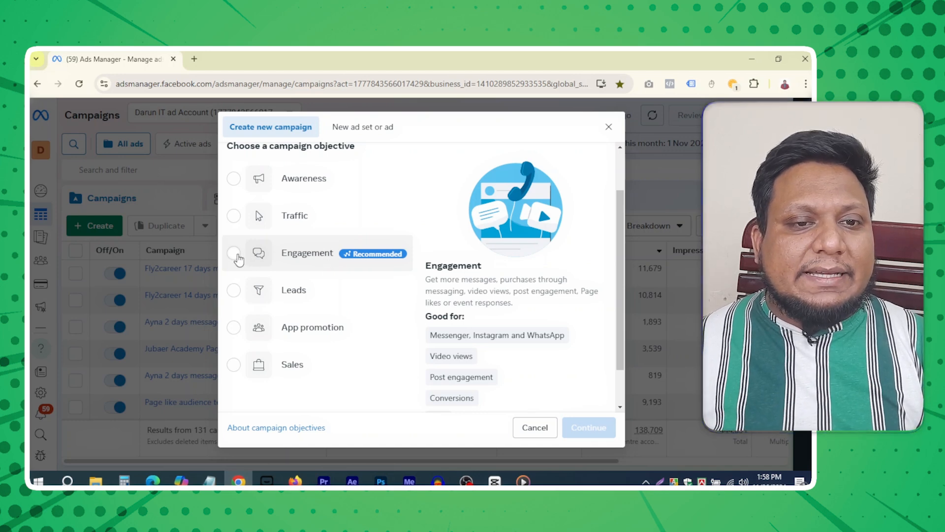
Choose the Engagement objective and continue with the manual engagement campaign setup.
{"action": "left_click", "coordinate": [235, 254]}
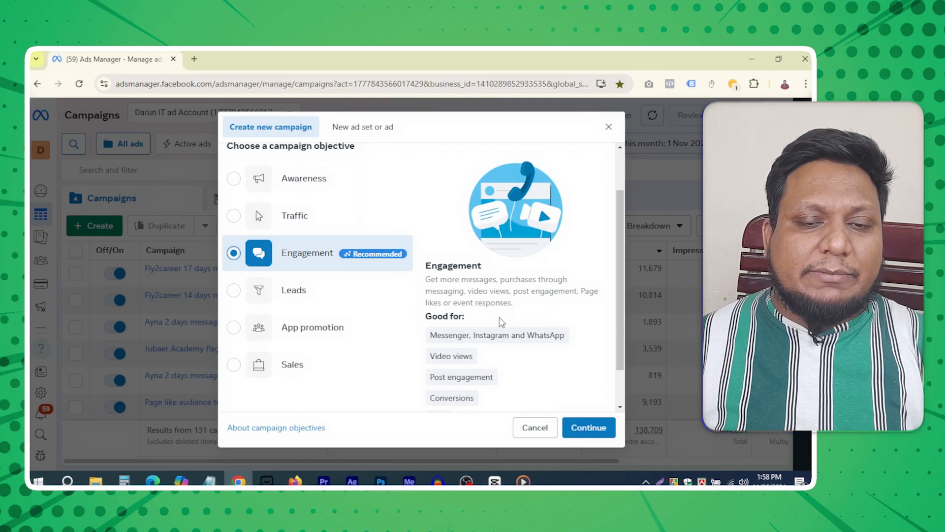
{"action": "scroll", "coordinate": [503, 328], "scroll_direction": "down", "scroll_amount": 2}
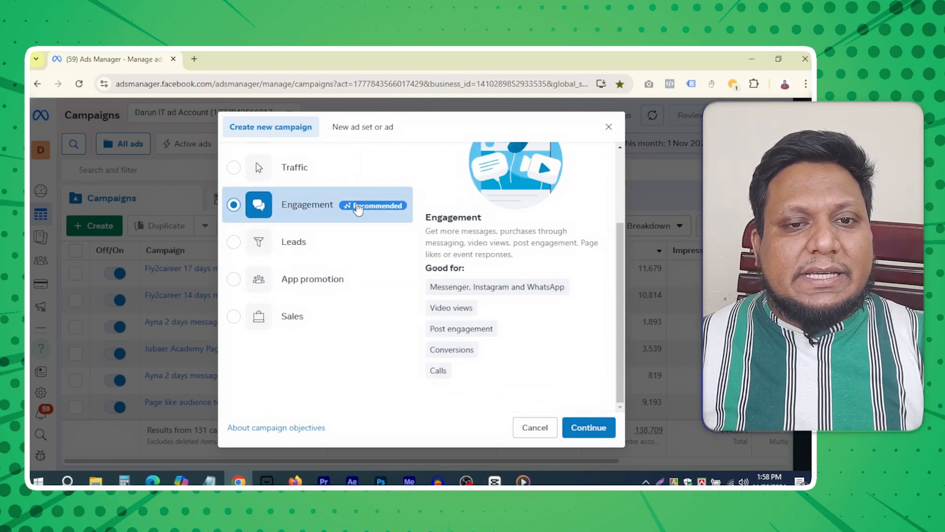
{"action": "left_click", "coordinate": [591, 427]}
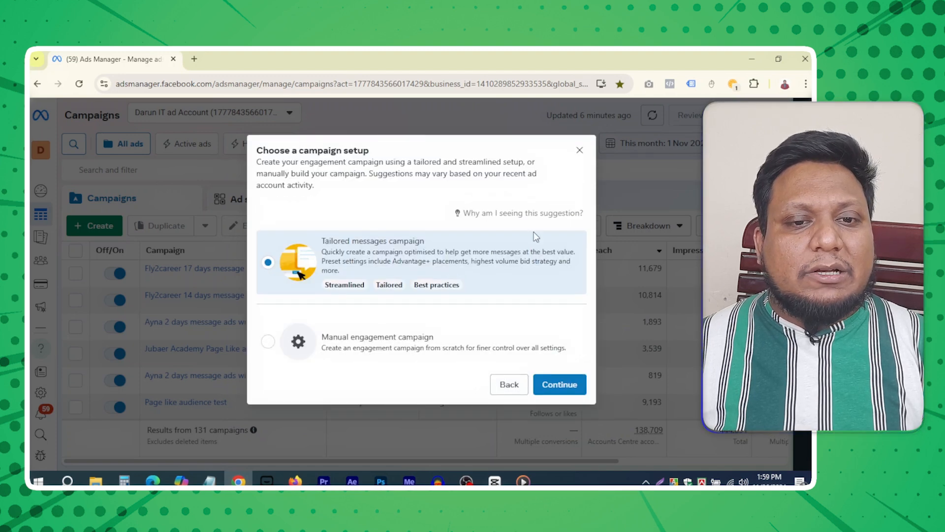
{"action": "left_click", "coordinate": [307, 344]}
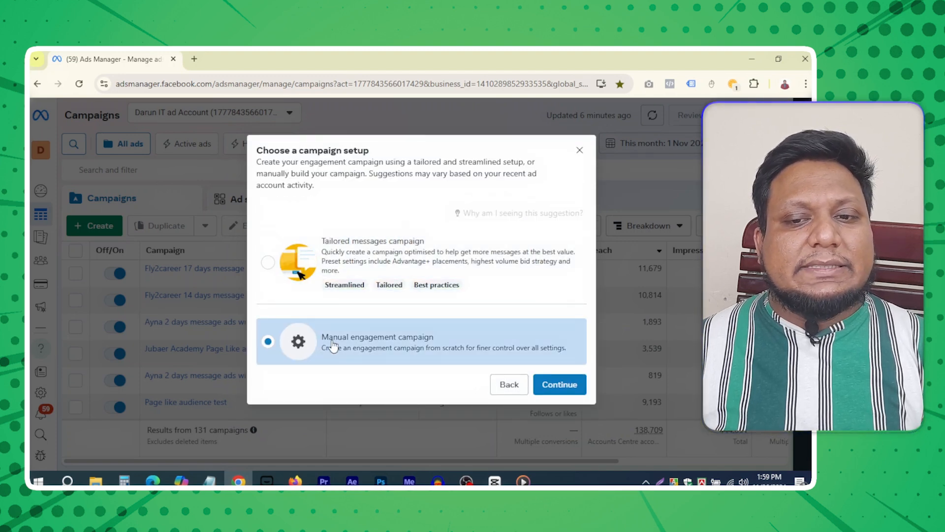
{"action": "left_click", "coordinate": [560, 384]}
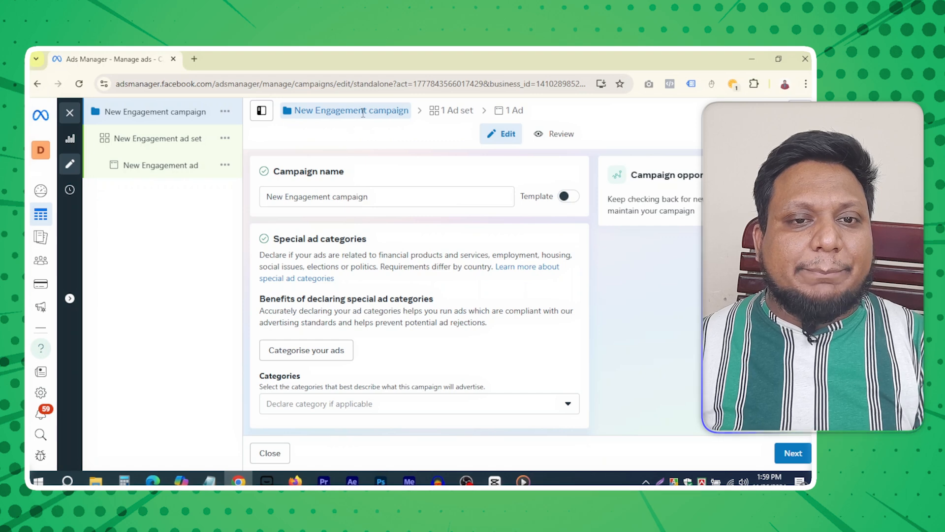
Name the campaign "Message ads Ab Testing for tutorial".
{"action": "left_click_drag", "start_coordinate": [369, 197], "coordinate": [261, 204]}
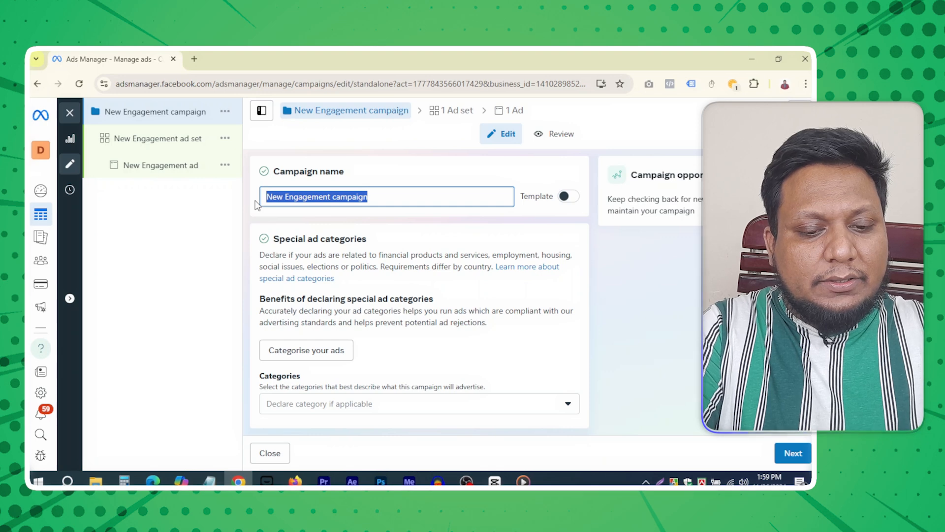
{"action": "type", "text": "A"}
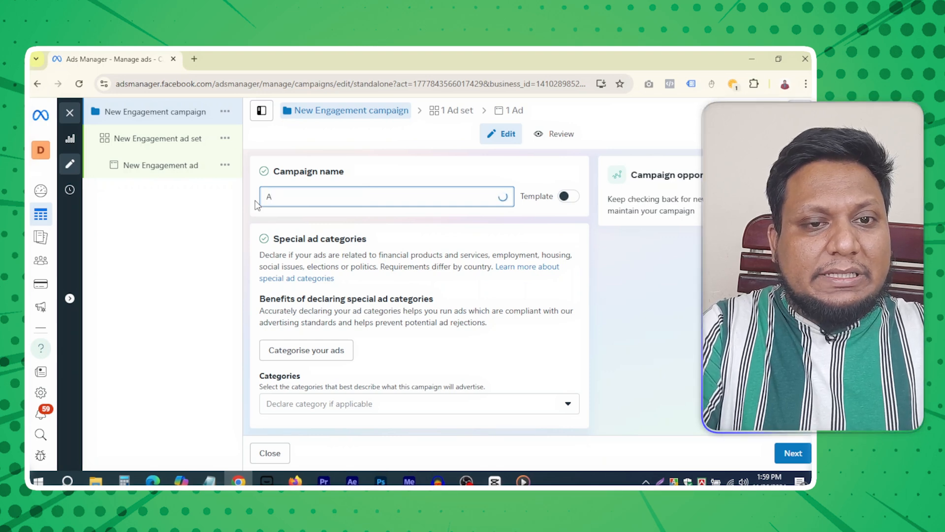
{"action": "key", "text": "BackSpace"}
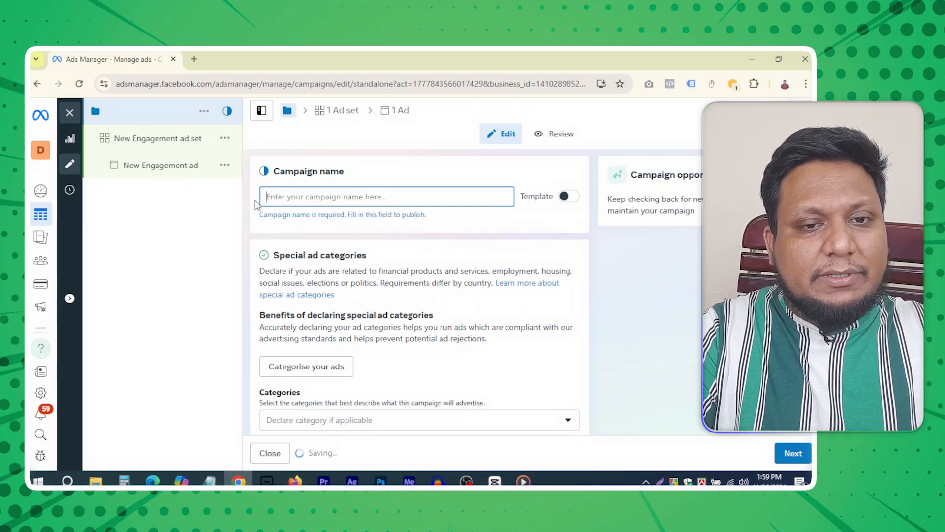
{"action": "type", "text": "Messa"}
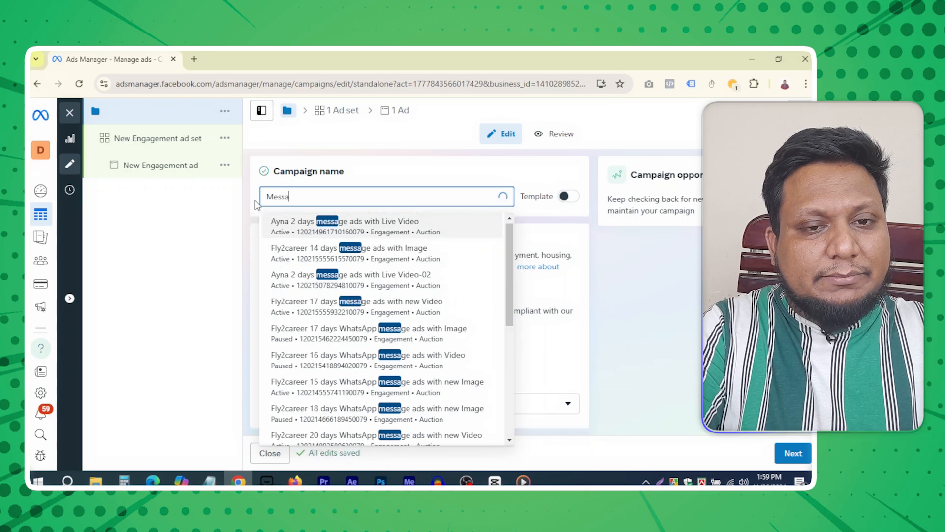
{"action": "type", "text": "ge ads "}
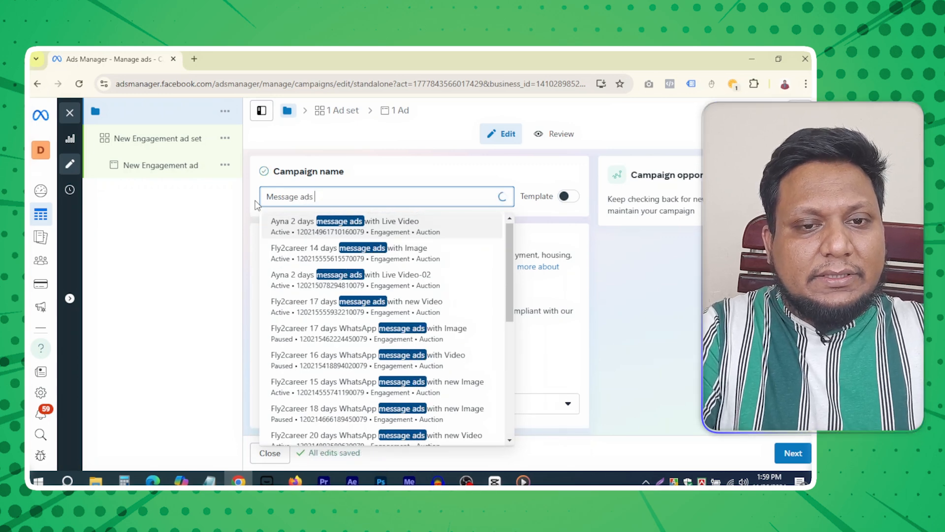
{"action": "type", "text": "Ab T"}
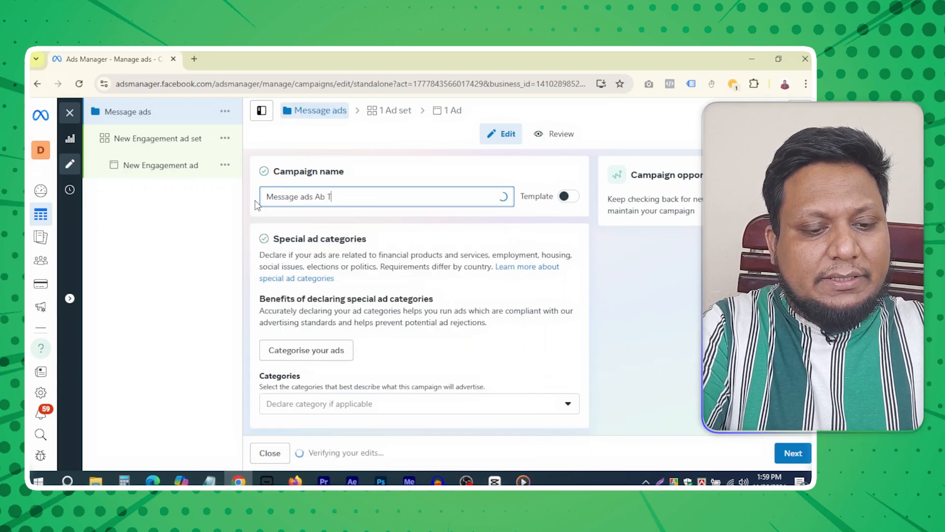
{"action": "type", "text": "esting"}
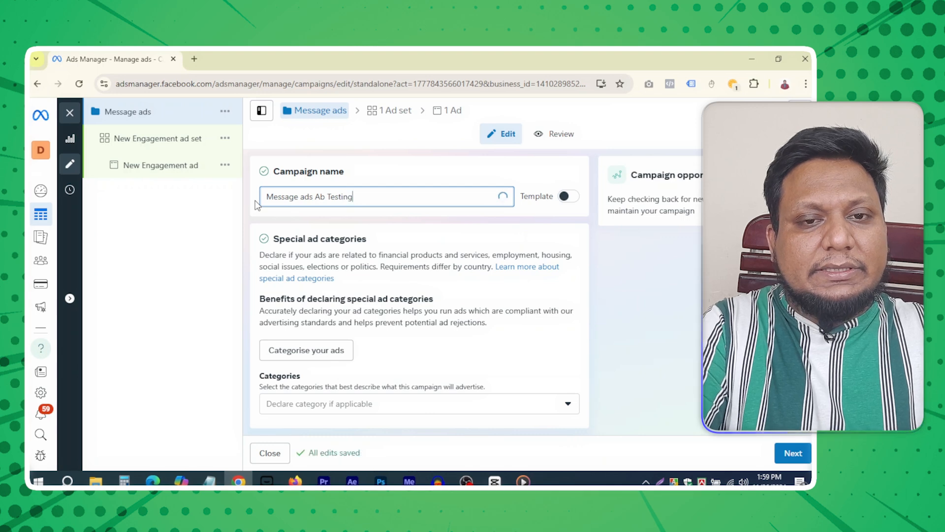
{"action": "type", "text": " f"}
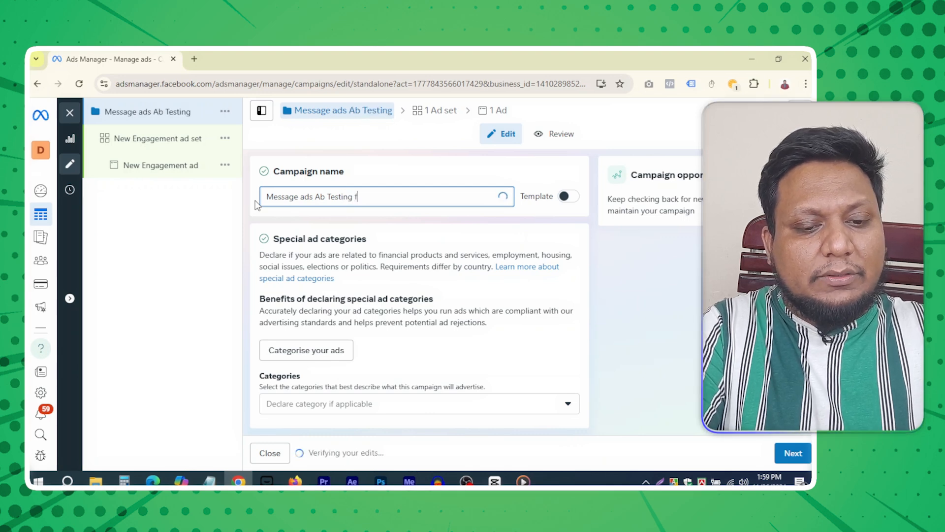
{"action": "type", "text": "or tu"}
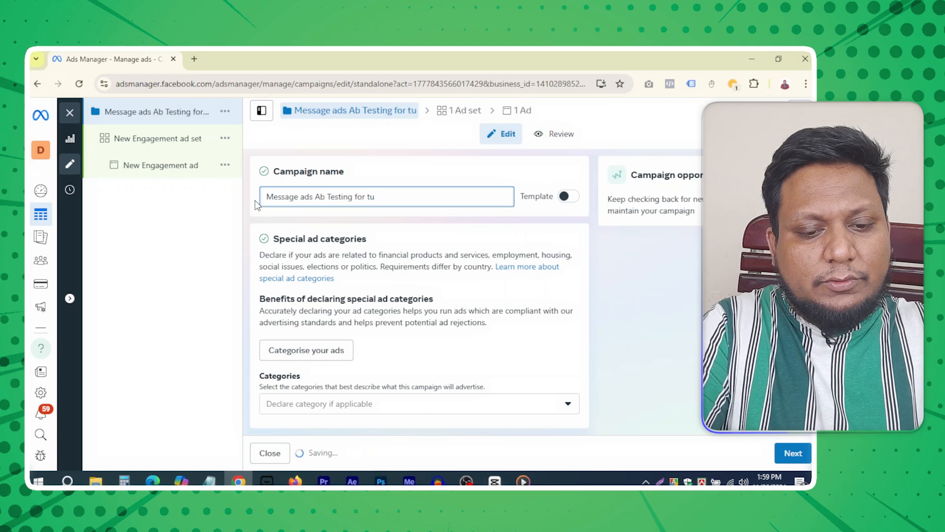
{"action": "type", "text": "torial"}
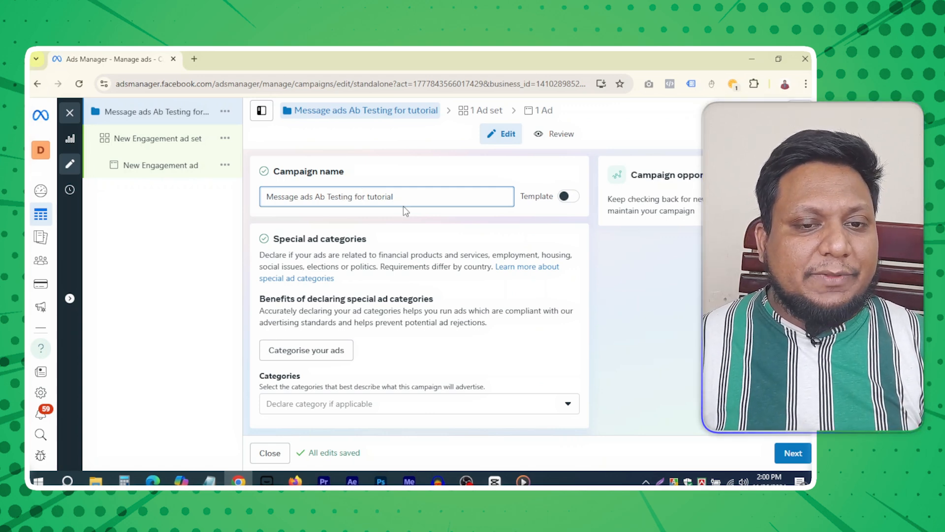
Read the A/B test description in the campaign settings and enable Create A/B test.
{"action": "scroll", "coordinate": [423, 197], "scroll_direction": "down", "scroll_amount": 2}
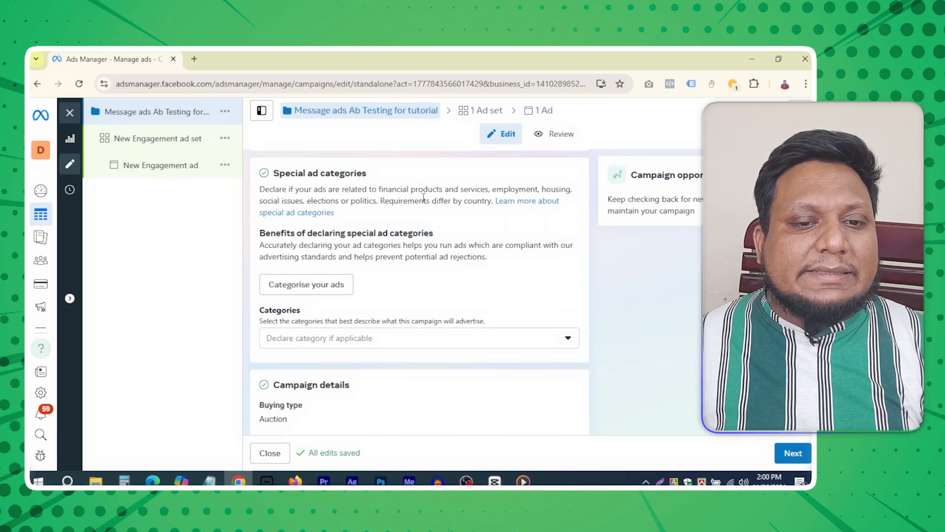
{"action": "scroll", "coordinate": [423, 196], "scroll_direction": "down", "scroll_amount": 4}
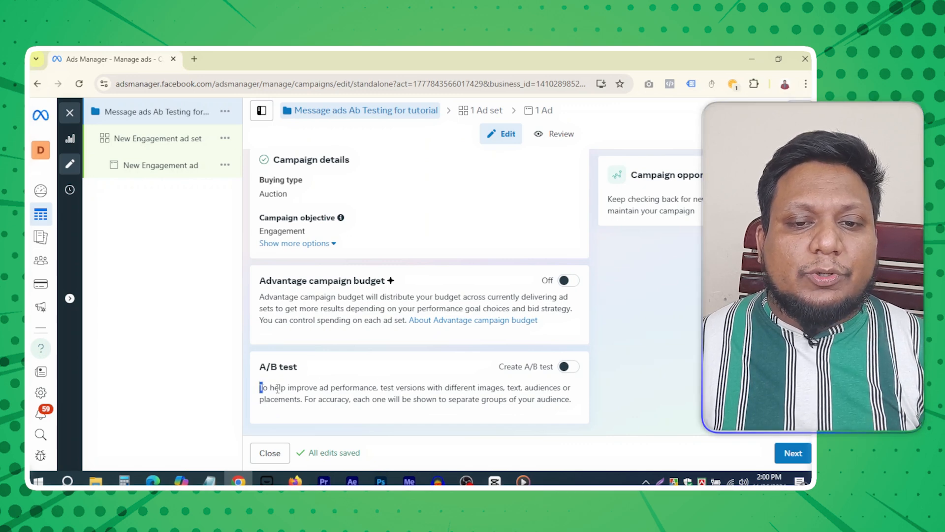
{"action": "left_click_drag", "start_coordinate": [277, 388], "coordinate": [574, 401]}
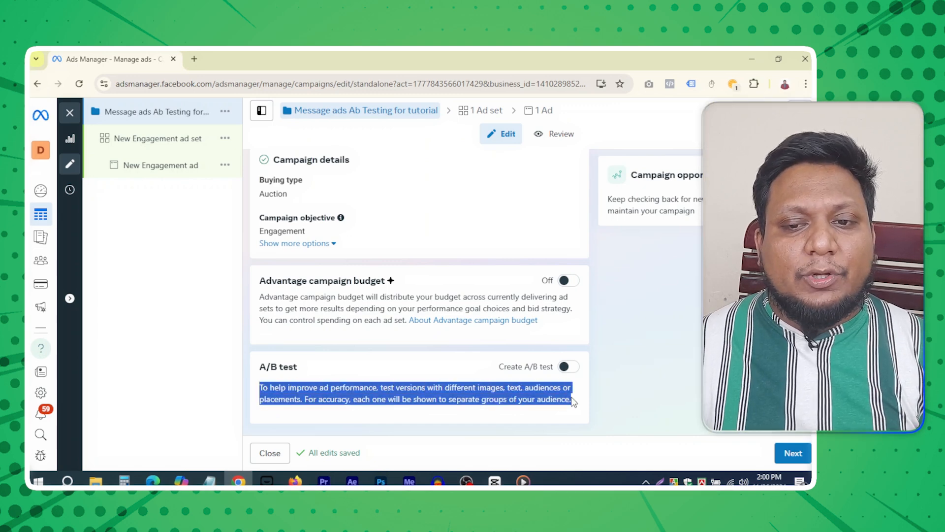
{"action": "left_click", "coordinate": [544, 409]}
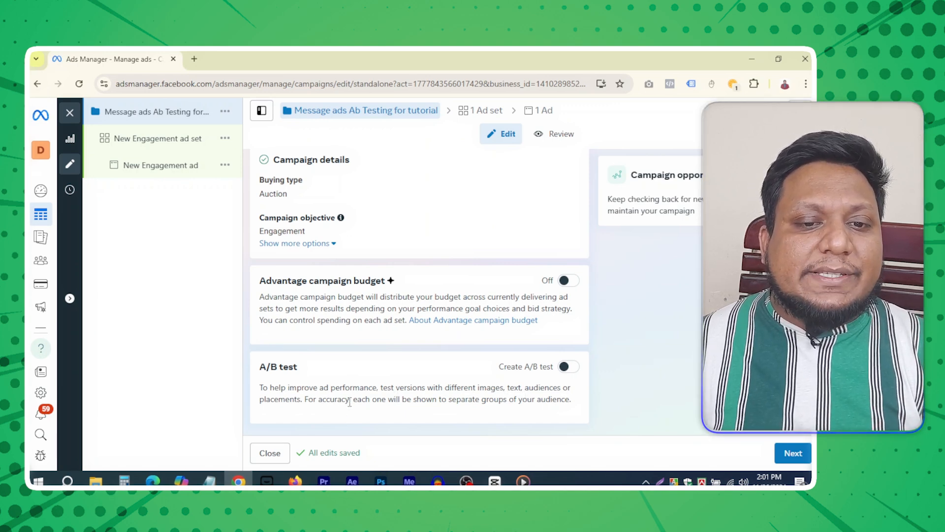
{"action": "left_click_drag", "start_coordinate": [349, 401], "coordinate": [304, 400]}
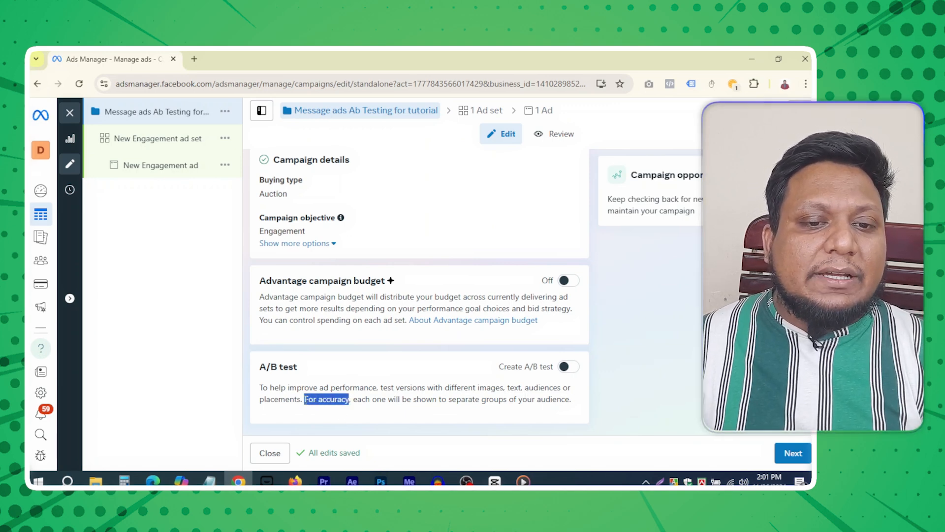
{"action": "left_click", "coordinate": [337, 402]}
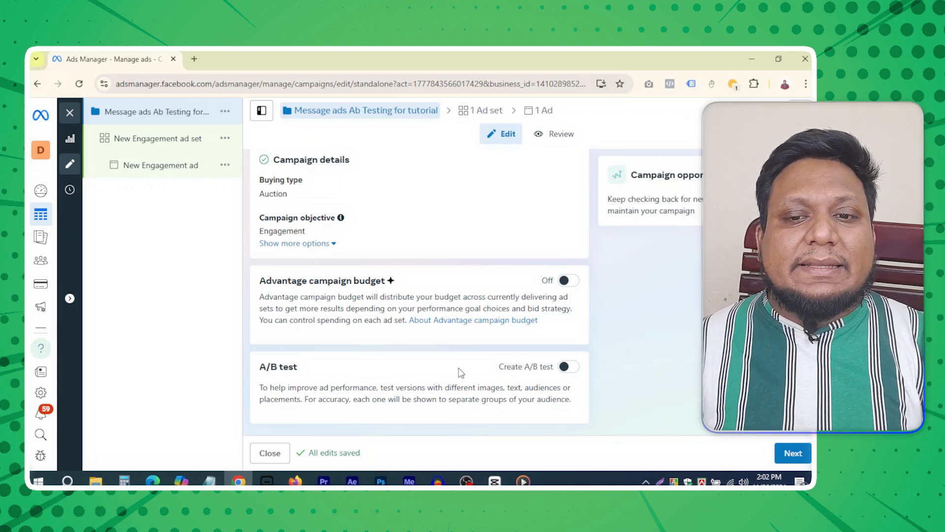
{"action": "left_click", "coordinate": [568, 368]}
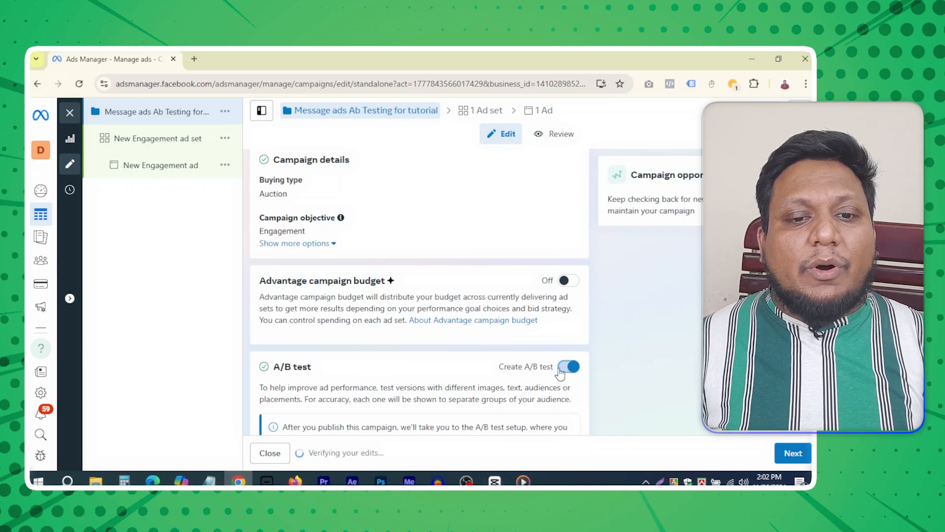
{"action": "scroll", "coordinate": [438, 370], "scroll_direction": "down", "scroll_amount": 1}
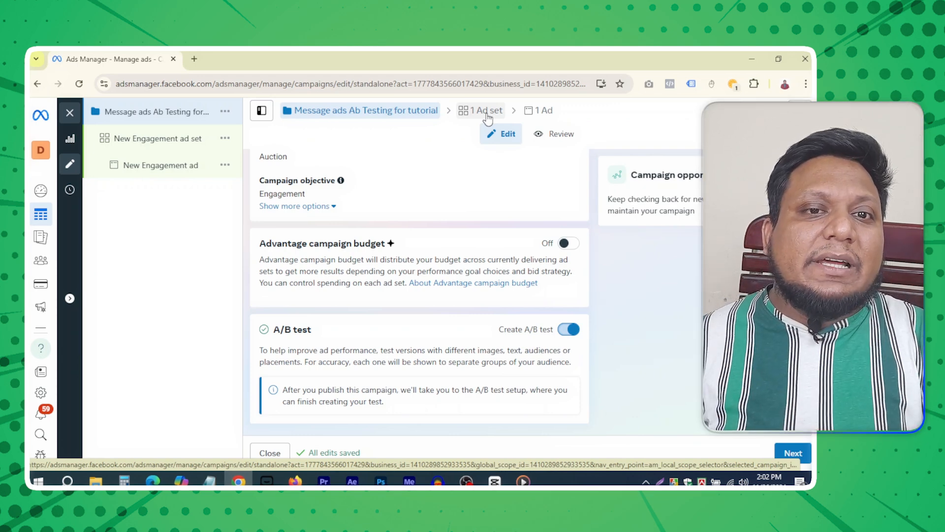
Look over the campaign settings from the name to the A/B test section and proceed to the ad set settings.
{"action": "scroll", "coordinate": [396, 221], "scroll_direction": "up", "scroll_amount": 1}
{"action": "scroll", "coordinate": [396, 221], "scroll_direction": "up", "scroll_amount": 6}
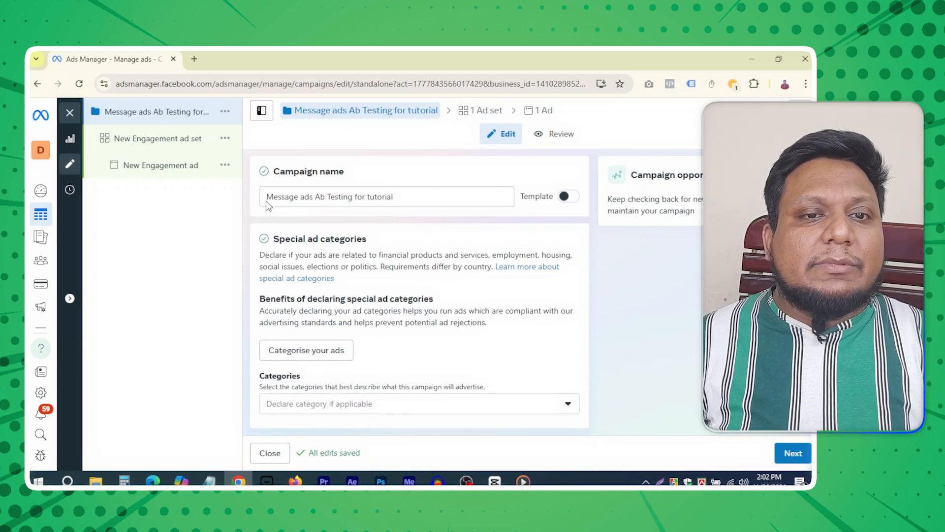
{"action": "scroll", "coordinate": [429, 191], "scroll_direction": "down", "scroll_amount": 1}
{"action": "scroll", "coordinate": [429, 190], "scroll_direction": "down", "scroll_amount": 7}
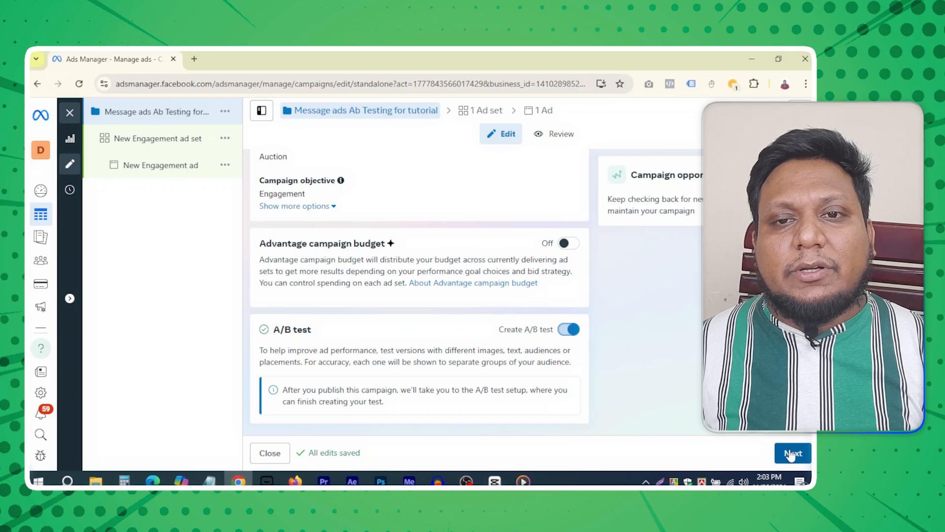
{"action": "left_click", "coordinate": [475, 111]}
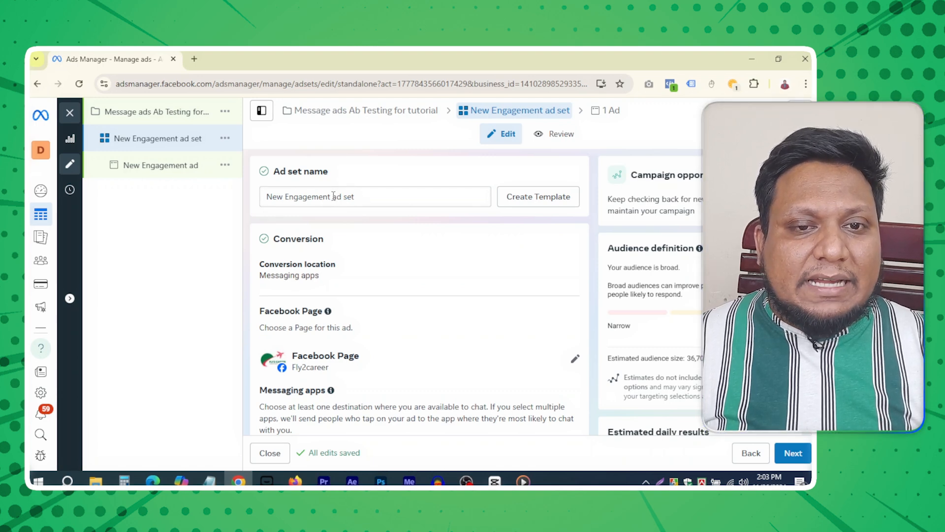
Rename the ad set "Audience Test-01 ad set".
{"action": "left_click_drag", "start_coordinate": [331, 197], "coordinate": [242, 205]}
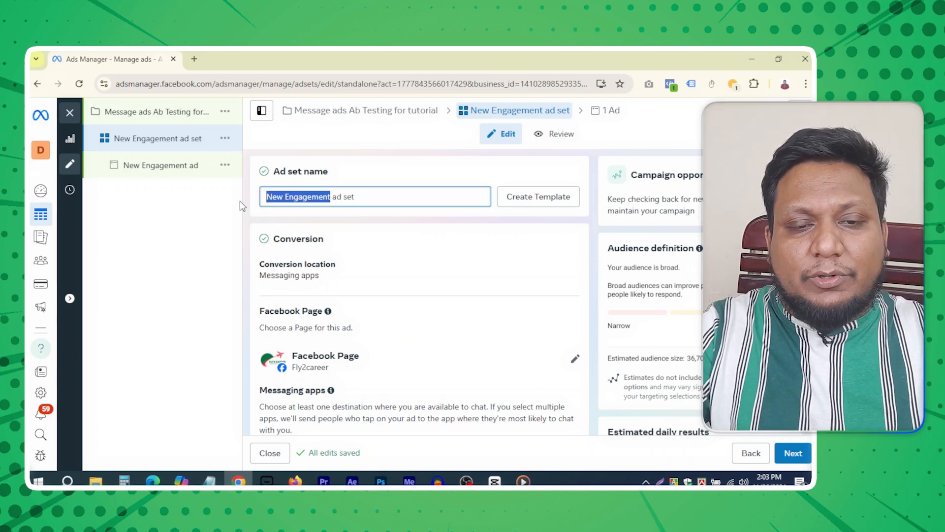
{"action": "key", "text": "BackSpace"}
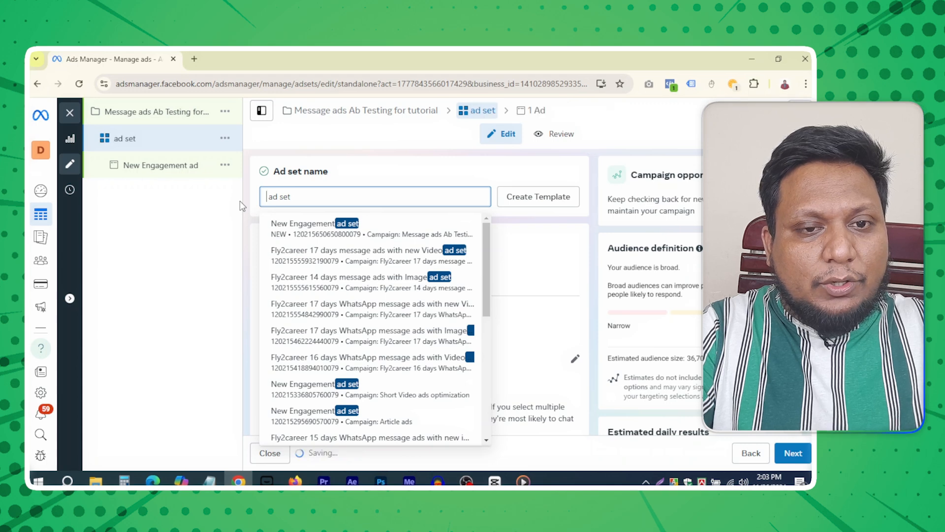
{"action": "type", "text": "Au "}
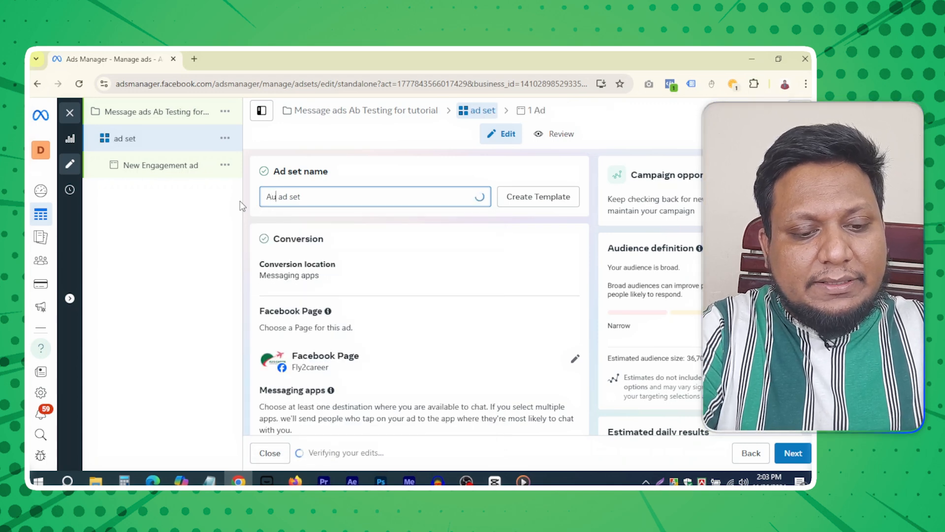
{"action": "type", "text": "dience"}
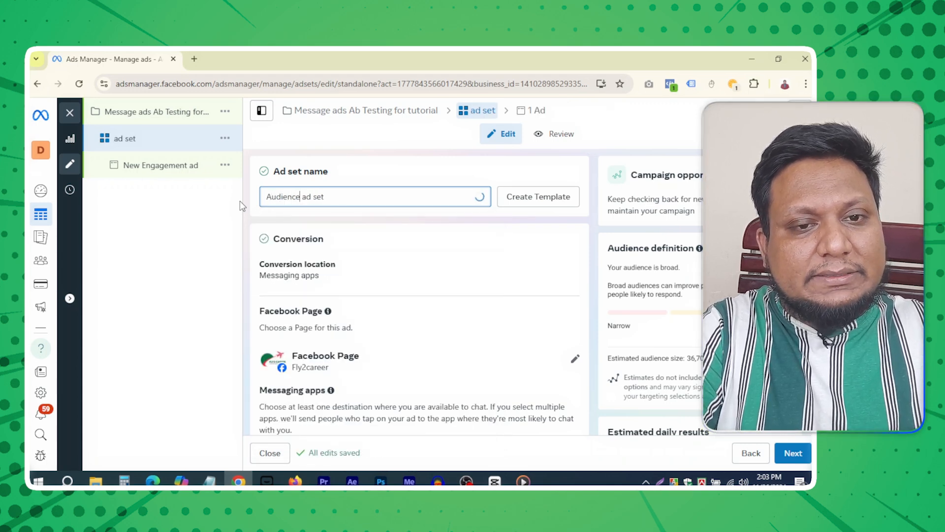
{"action": "type", "text": "Test "}
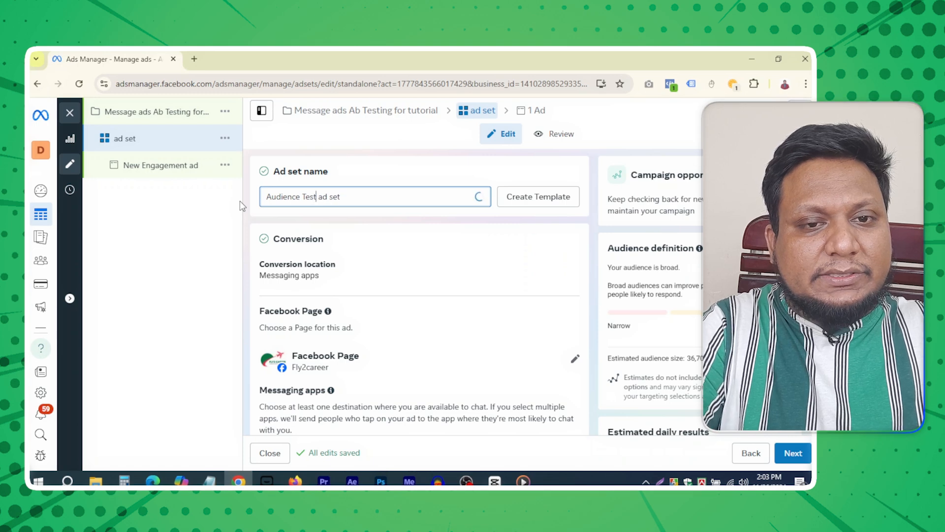
{"action": "type", "text": "-01"}
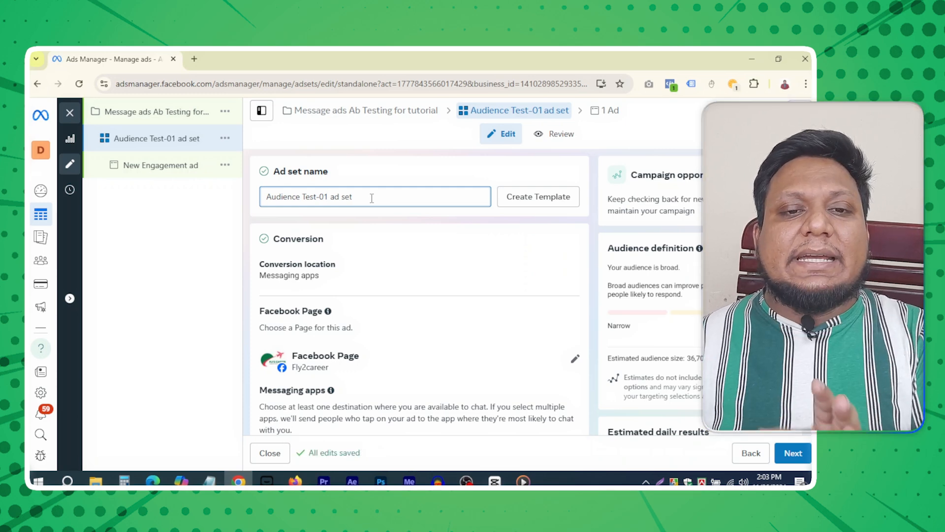
Deselect WhatsApp as a messaging destination for the ad set, keeping Messenger selected.
{"action": "scroll", "coordinate": [394, 232], "scroll_direction": "down", "scroll_amount": 2}
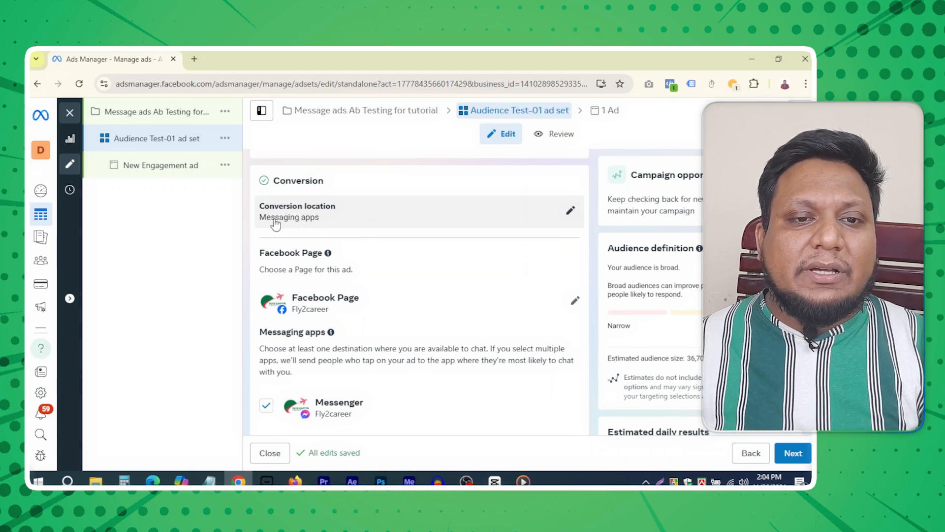
{"action": "scroll", "coordinate": [420, 228], "scroll_direction": "down", "scroll_amount": 3}
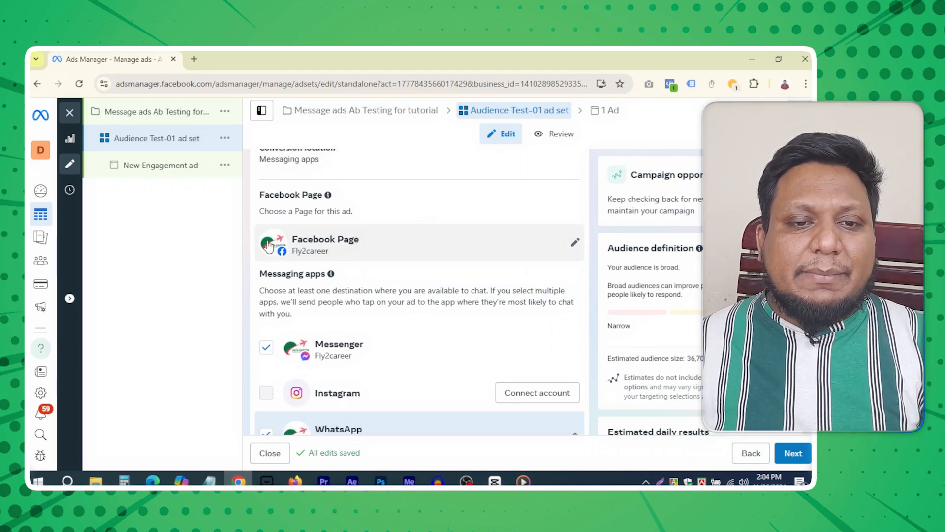
{"action": "scroll", "coordinate": [463, 249], "scroll_direction": "down", "scroll_amount": 2}
{"action": "scroll", "coordinate": [409, 247], "scroll_direction": "down", "scroll_amount": 1}
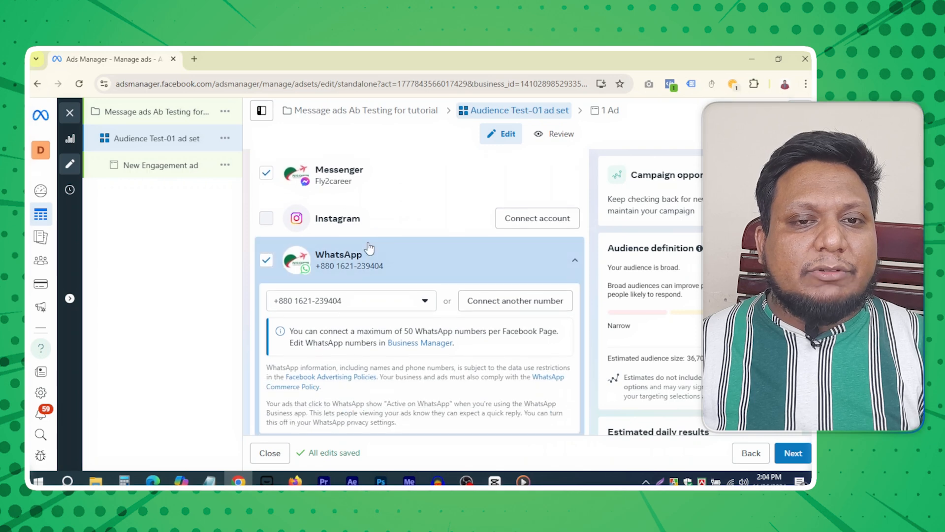
{"action": "scroll", "coordinate": [359, 253], "scroll_direction": "up", "scroll_amount": 1}
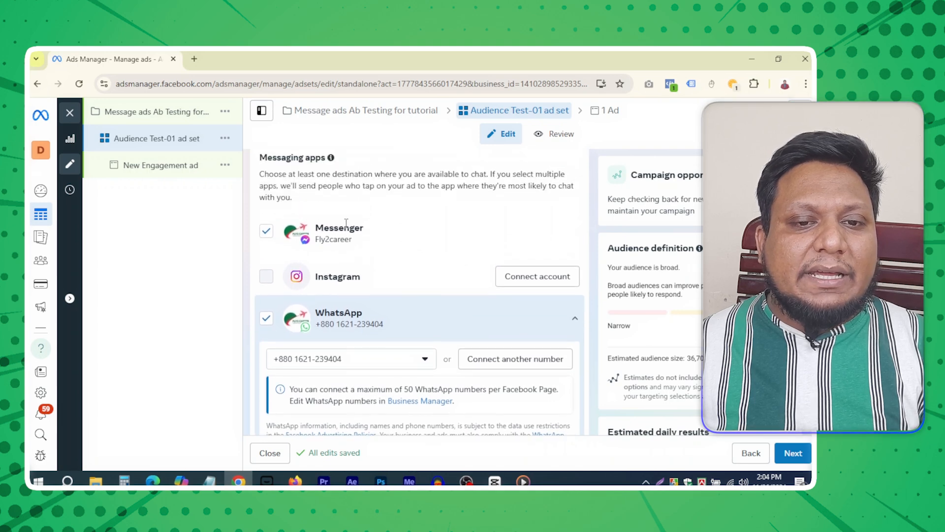
{"action": "left_click", "coordinate": [267, 318]}
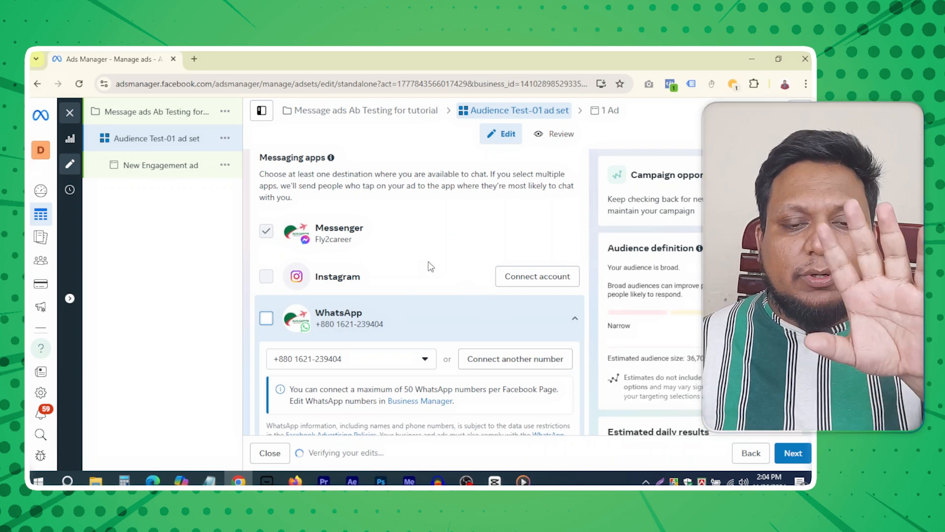
Review the performance goal and change the ad set's budget type to Lifetime budget.
{"action": "scroll", "coordinate": [432, 269], "scroll_direction": "down", "scroll_amount": 5}
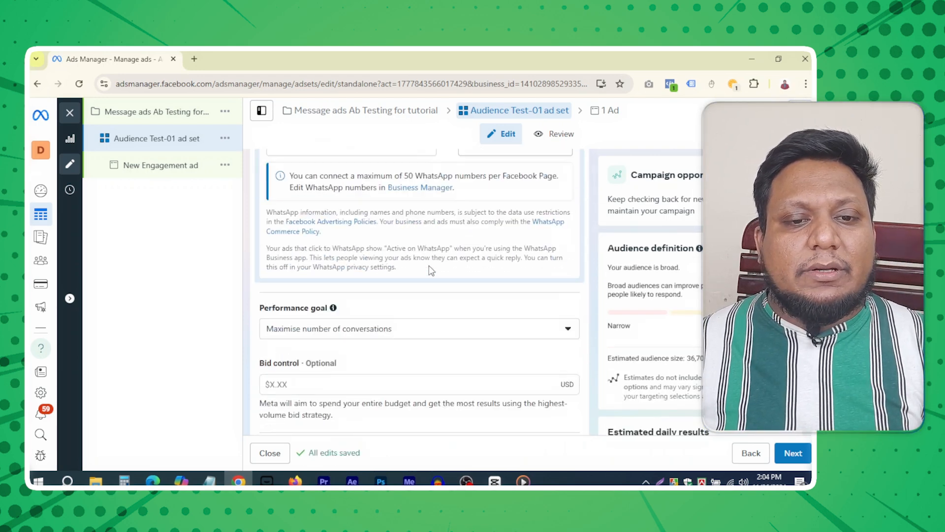
{"action": "scroll", "coordinate": [433, 272], "scroll_direction": "down", "scroll_amount": 3}
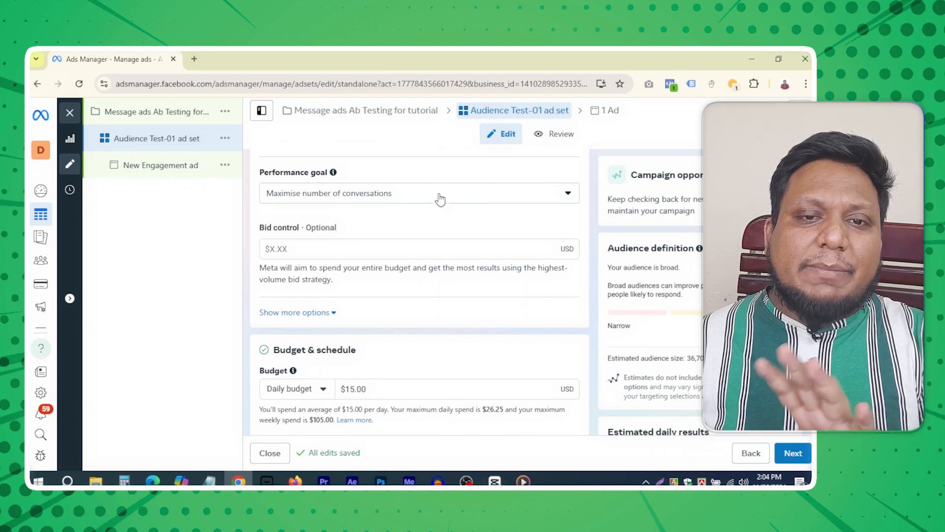
{"action": "scroll", "coordinate": [469, 269], "scroll_direction": "down", "scroll_amount": 2}
{"action": "scroll", "coordinate": [469, 269], "scroll_direction": "down", "scroll_amount": 1}
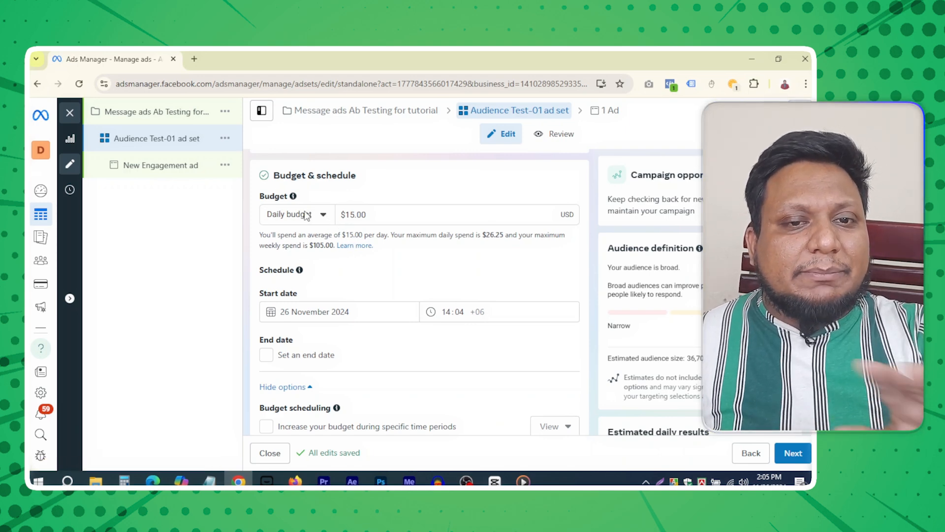
{"action": "scroll", "coordinate": [345, 224], "scroll_direction": "down", "scroll_amount": 1}
{"action": "scroll", "coordinate": [346, 226], "scroll_direction": "up", "scroll_amount": 2}
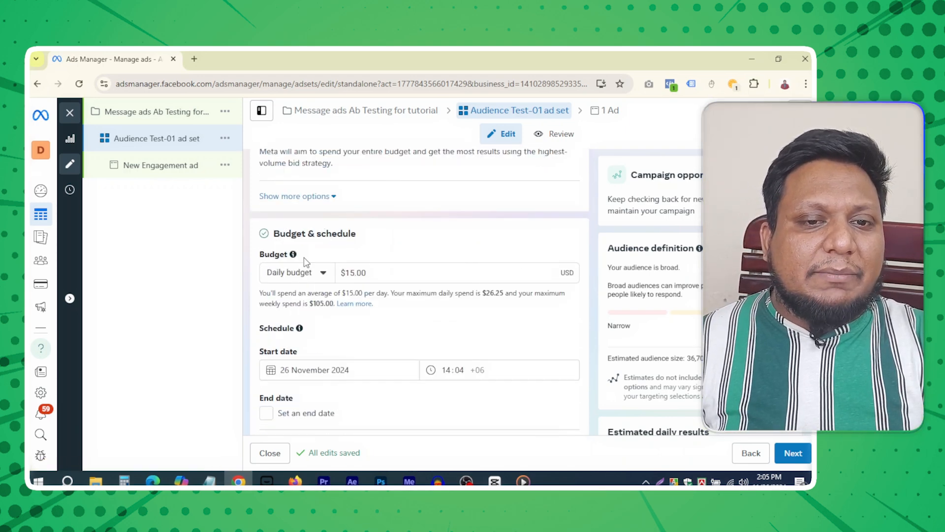
{"action": "left_click", "coordinate": [306, 273]}
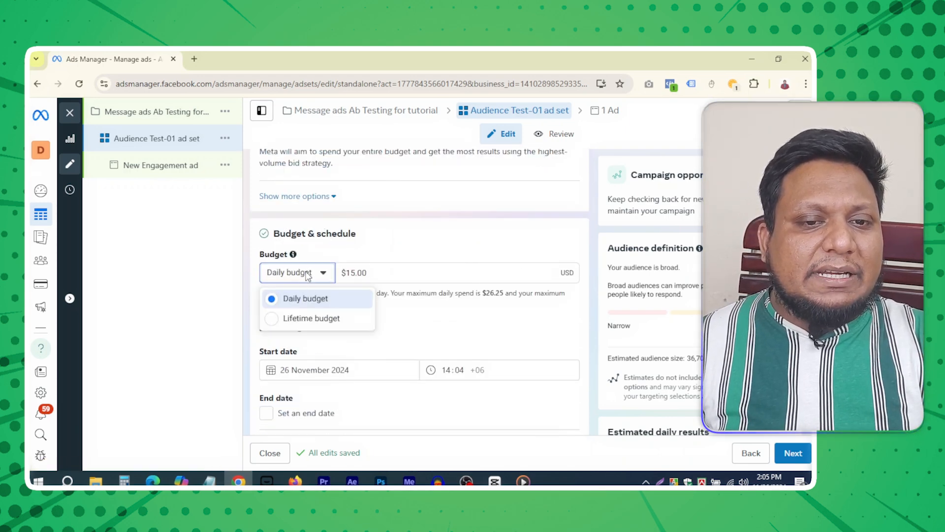
{"action": "left_click", "coordinate": [285, 320]}
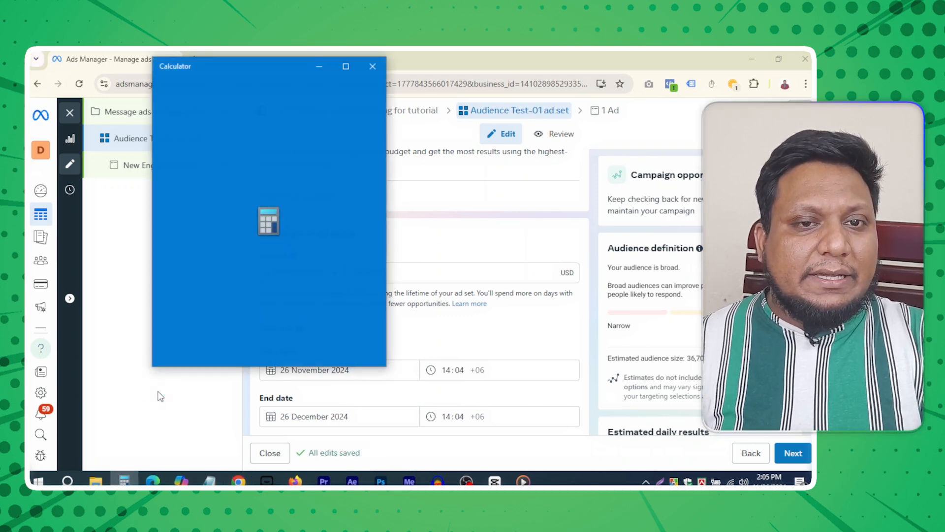
Switch to Calculator and calculate 5 × 7.
{"action": "left_click", "coordinate": [244, 292]}
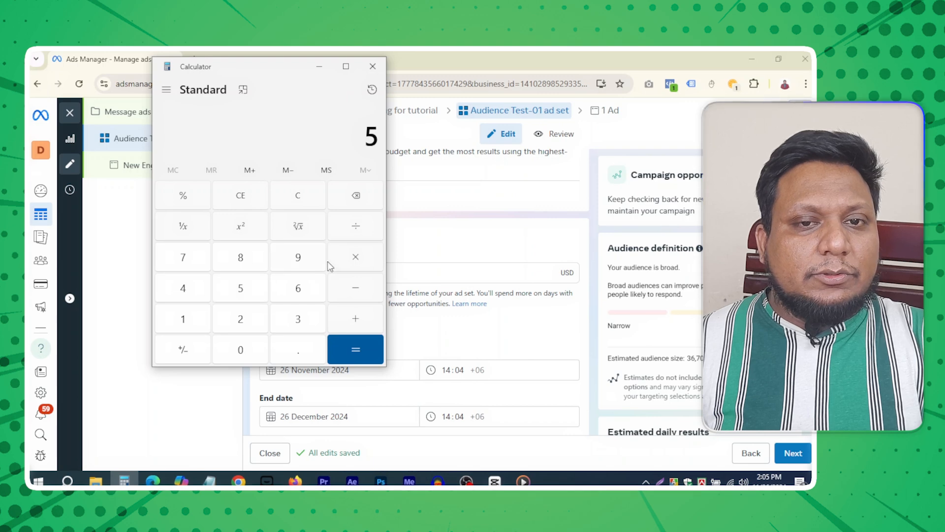
{"action": "left_click", "coordinate": [342, 261]}
{"action": "left_click", "coordinate": [191, 259]}
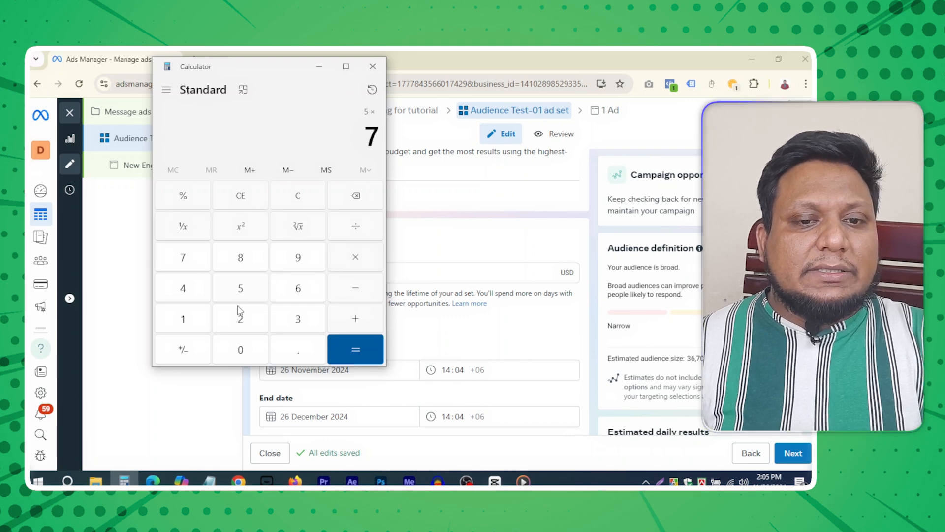
{"action": "left_click", "coordinate": [356, 348]}
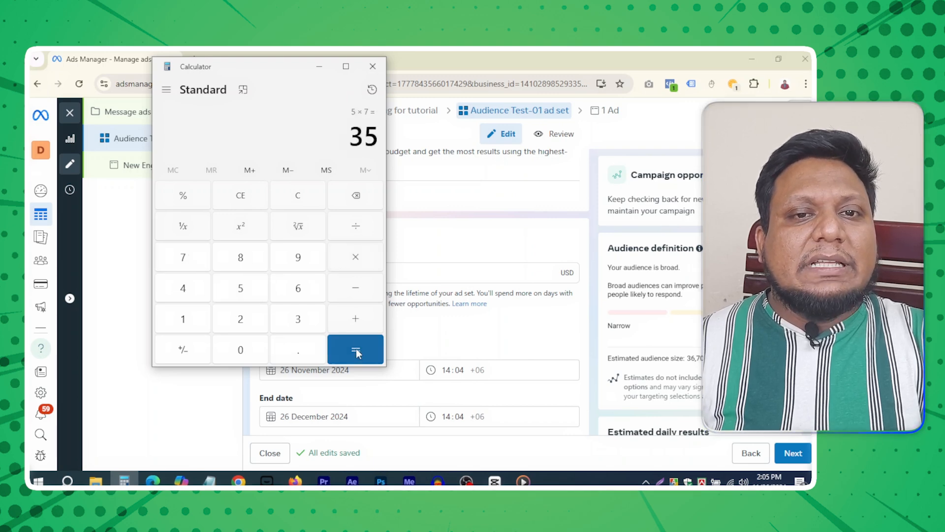
Copy the Calculator result and paste it into Ads Manager as the ad set's lifetime budget of $35.00.
{"action": "left_click_drag", "start_coordinate": [350, 138], "coordinate": [369, 138]}
{"action": "right_click", "coordinate": [369, 138]}
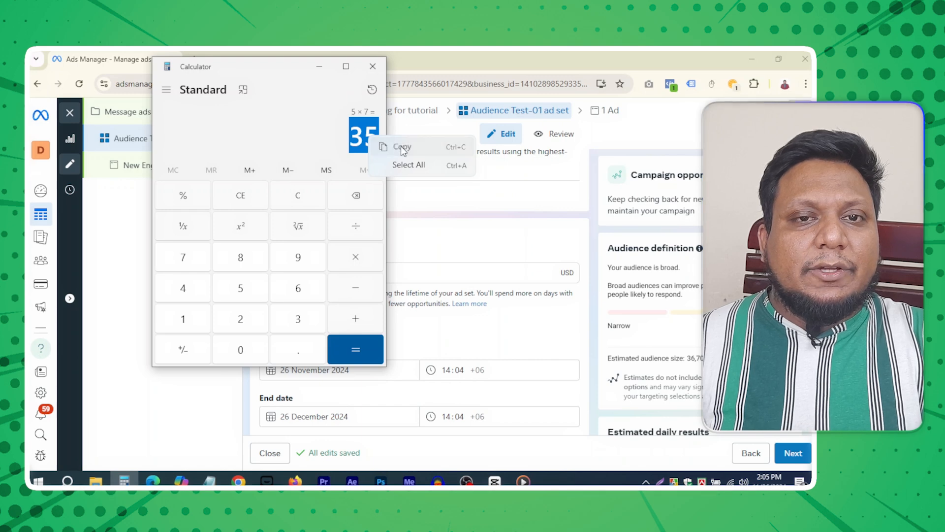
{"action": "left_click", "coordinate": [394, 144]}
{"action": "left_click", "coordinate": [372, 66]}
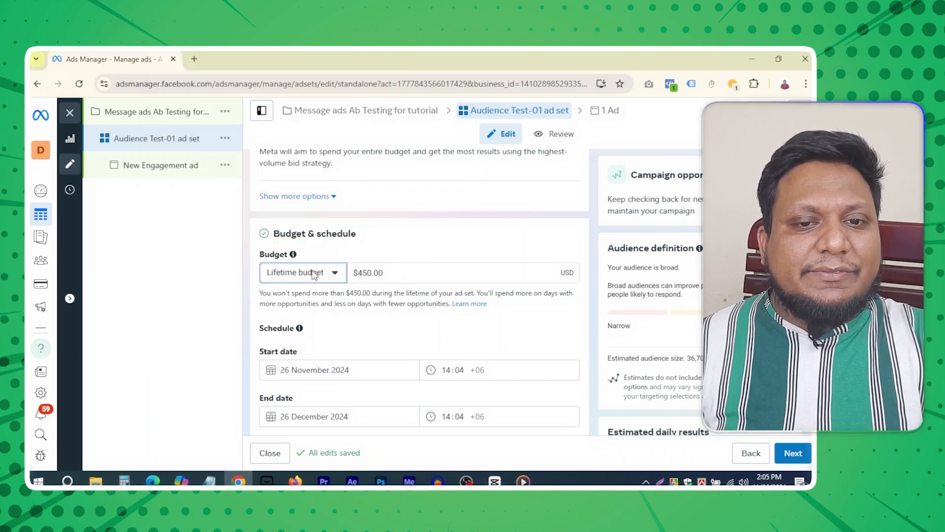
{"action": "left_click_drag", "start_coordinate": [370, 273], "coordinate": [363, 274]}
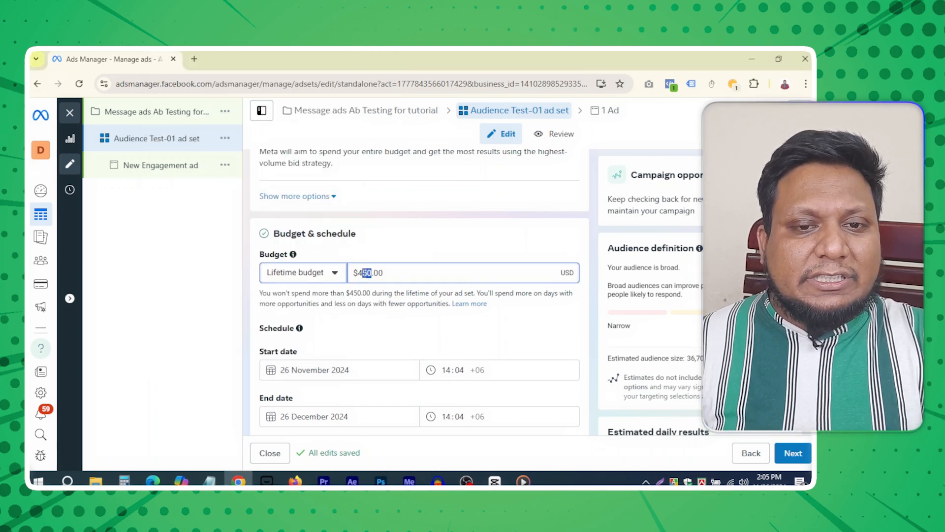
{"action": "key", "text": "ctrl+v"}
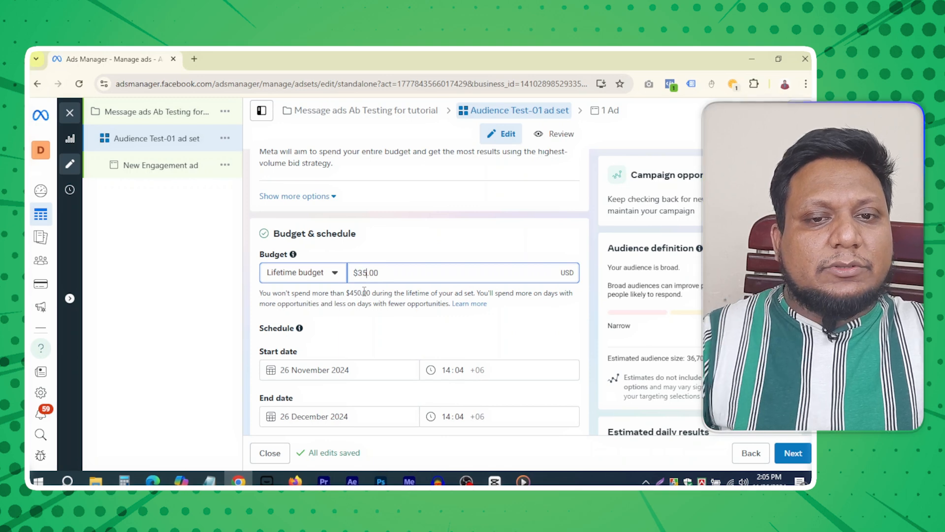
Set the ad set's schedule to end on 2 December 2024 at 22:00.
{"action": "scroll", "coordinate": [362, 288], "scroll_direction": "down", "scroll_amount": 1}
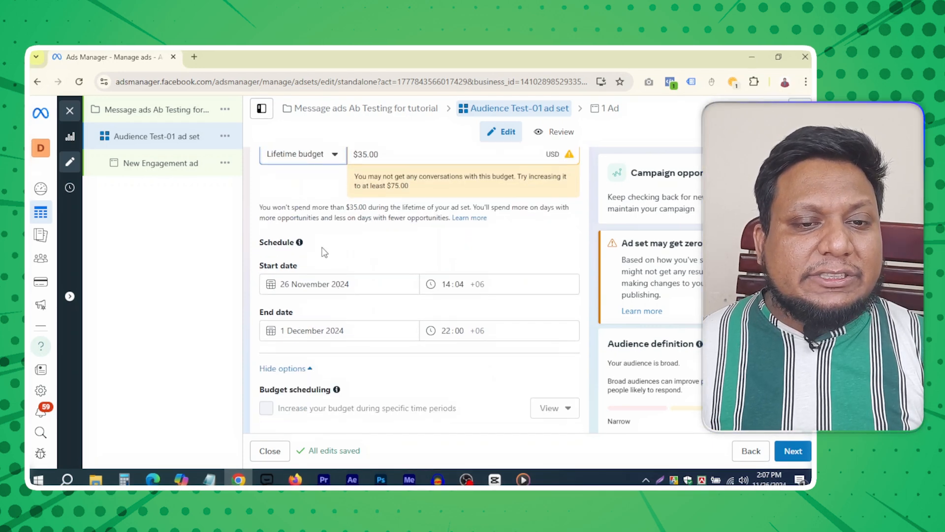
{"action": "left_click", "coordinate": [303, 282]}
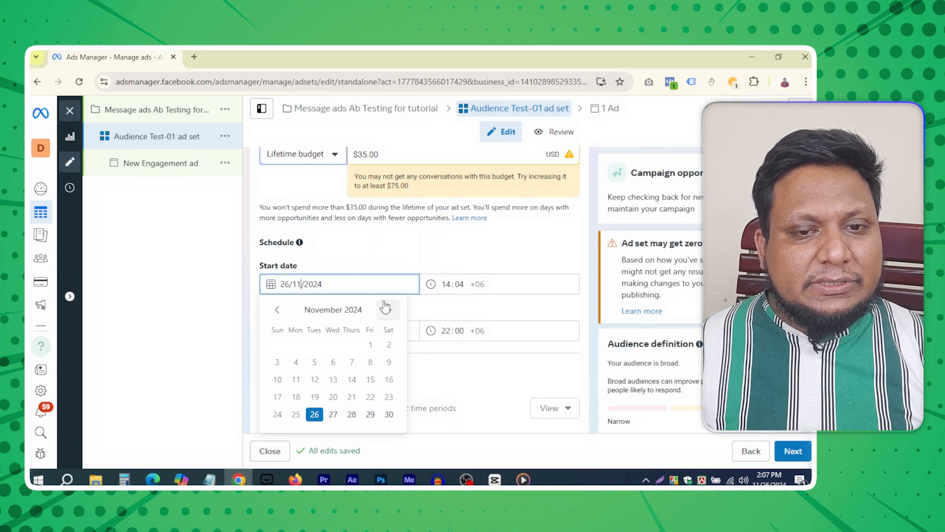
{"action": "left_click", "coordinate": [383, 262]}
{"action": "left_click", "coordinate": [315, 336]}
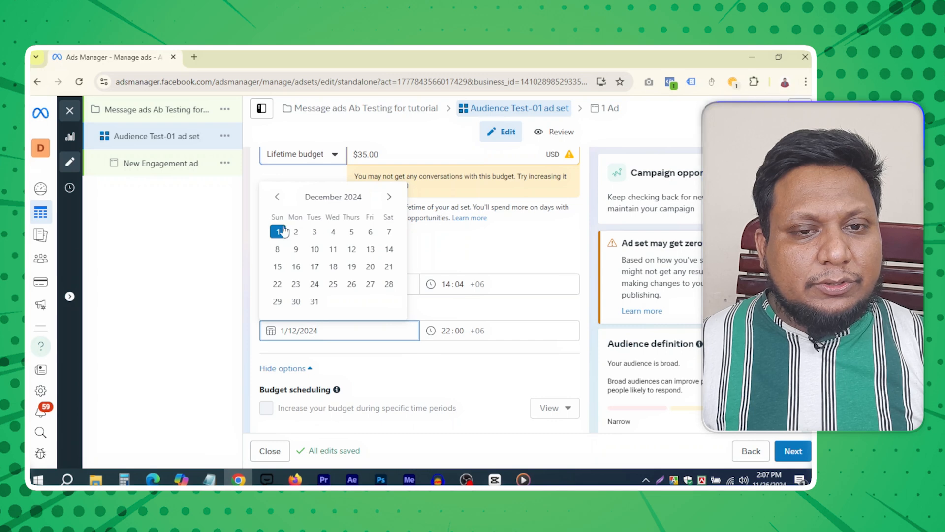
{"action": "left_click", "coordinate": [296, 235]}
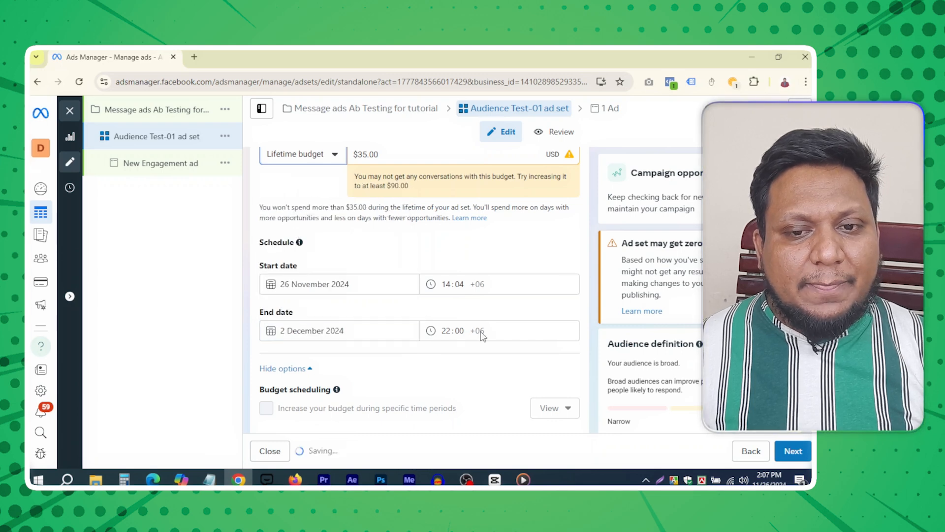
{"action": "left_click", "coordinate": [448, 333]}
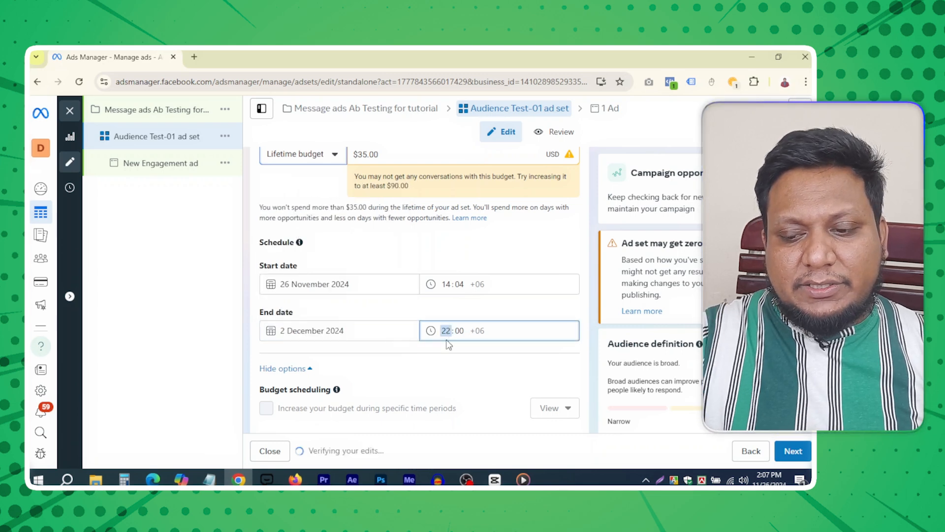
{"action": "type", "text": "2"}
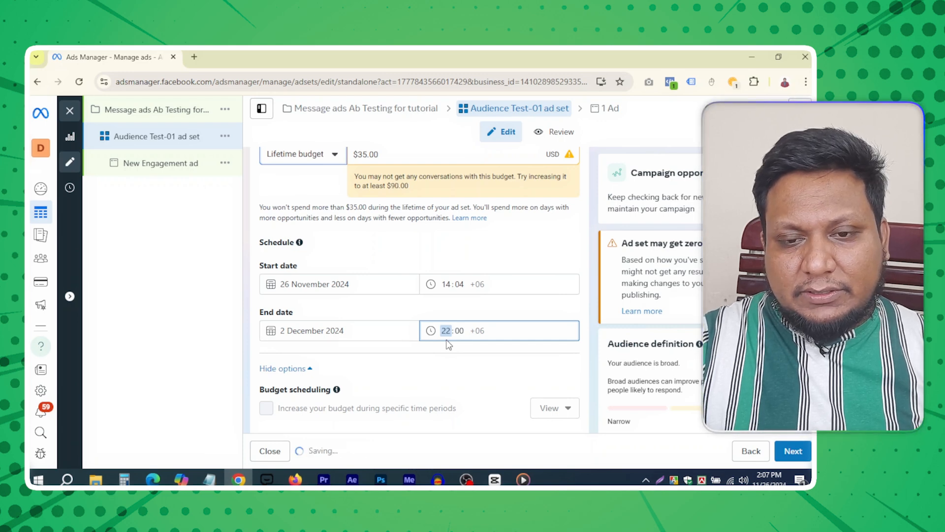
{"action": "left_click", "coordinate": [410, 375]}
Expand the optional audience suggestion settings in the ad set's Advantage+ audience section.
{"action": "scroll", "coordinate": [433, 362], "scroll_direction": "down", "scroll_amount": 3}
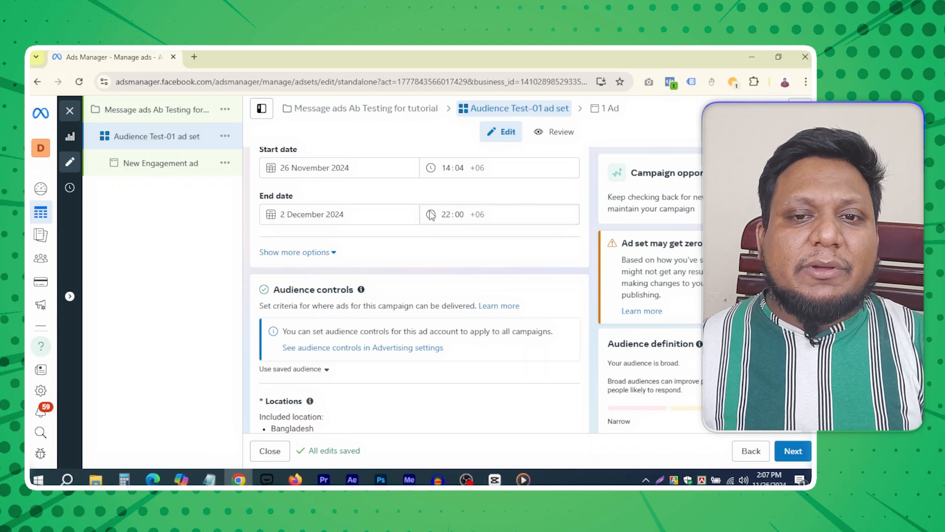
{"action": "scroll", "coordinate": [432, 249], "scroll_direction": "down", "scroll_amount": 3}
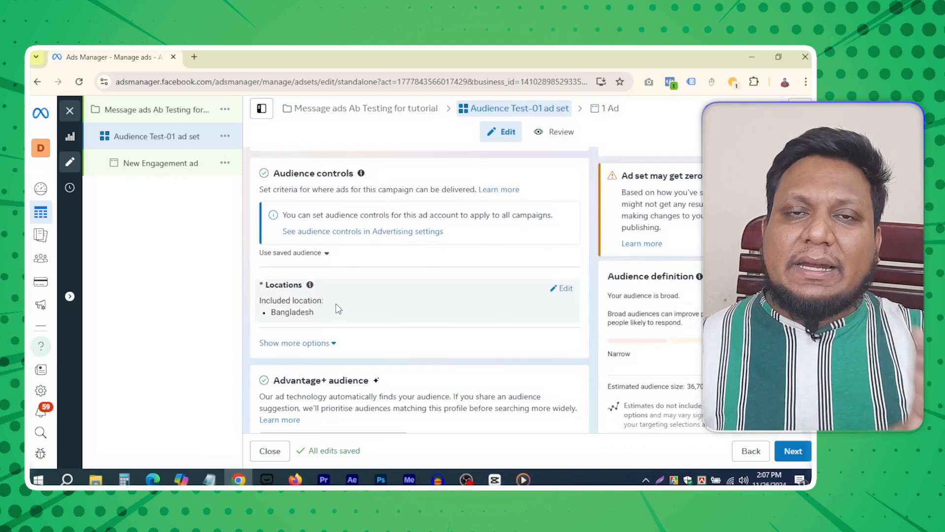
{"action": "scroll", "coordinate": [344, 305], "scroll_direction": "down", "scroll_amount": 1}
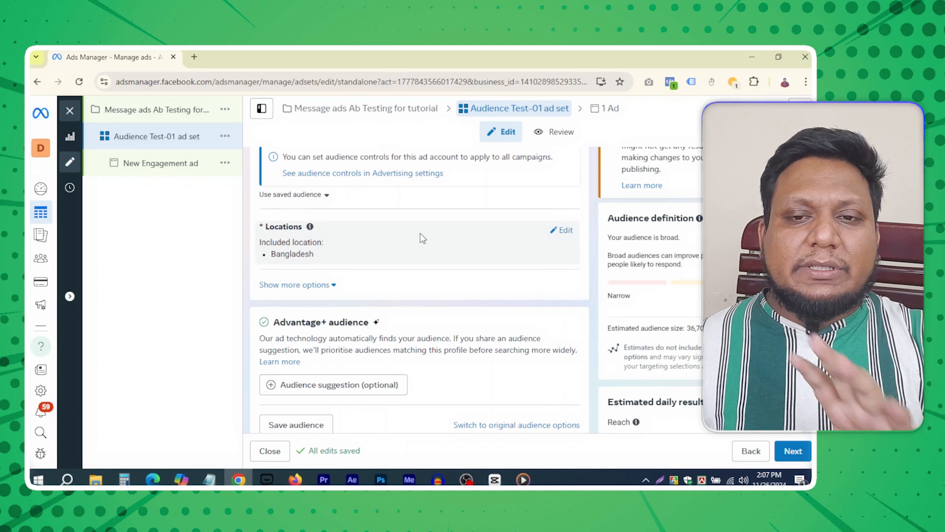
{"action": "scroll", "coordinate": [424, 236], "scroll_direction": "down", "scroll_amount": 1}
{"action": "scroll", "coordinate": [426, 238], "scroll_direction": "down", "scroll_amount": 1}
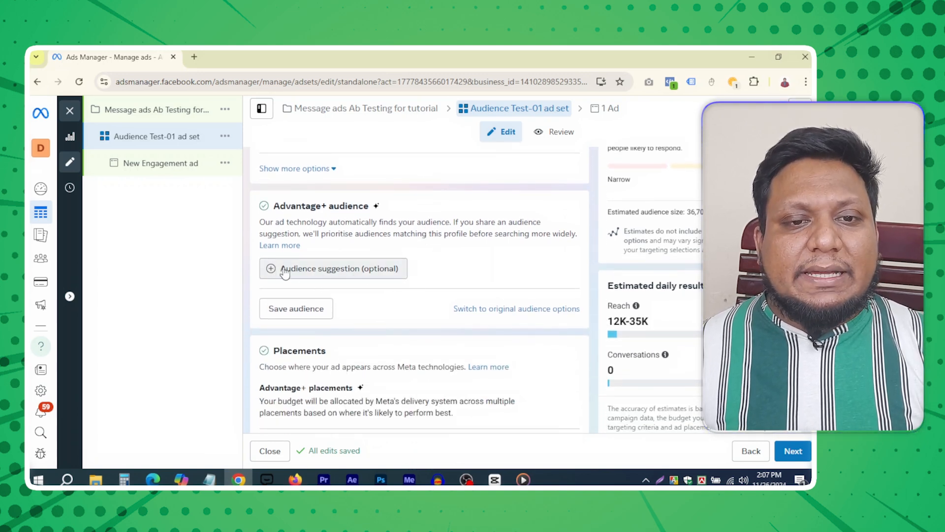
{"action": "left_click", "coordinate": [304, 277]}
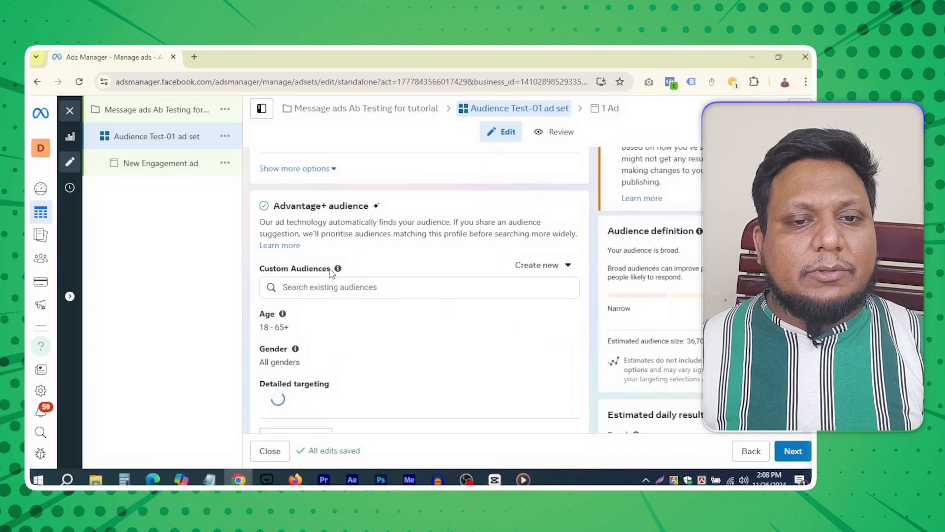
{"action": "scroll", "coordinate": [331, 285], "scroll_direction": "down", "scroll_amount": 1}
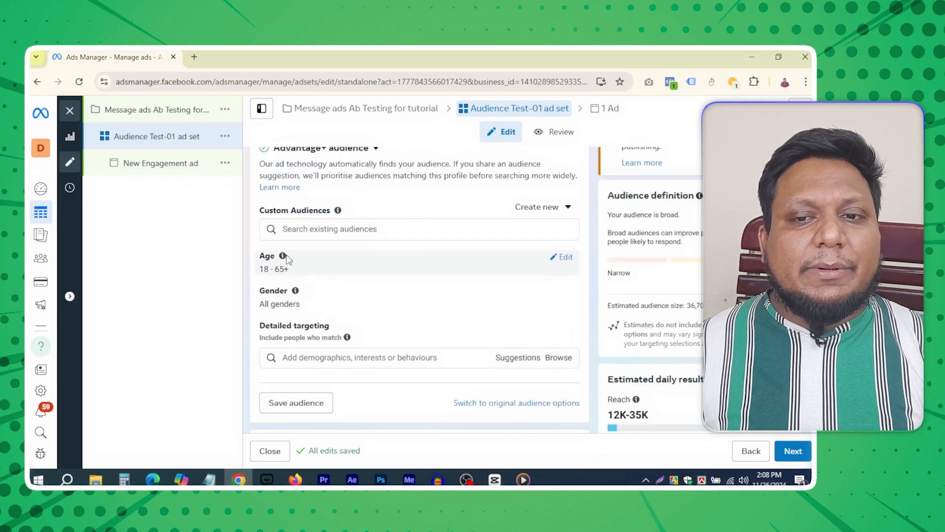
Set the suggested audience's age range to 20–35.
{"action": "left_click", "coordinate": [562, 259]}
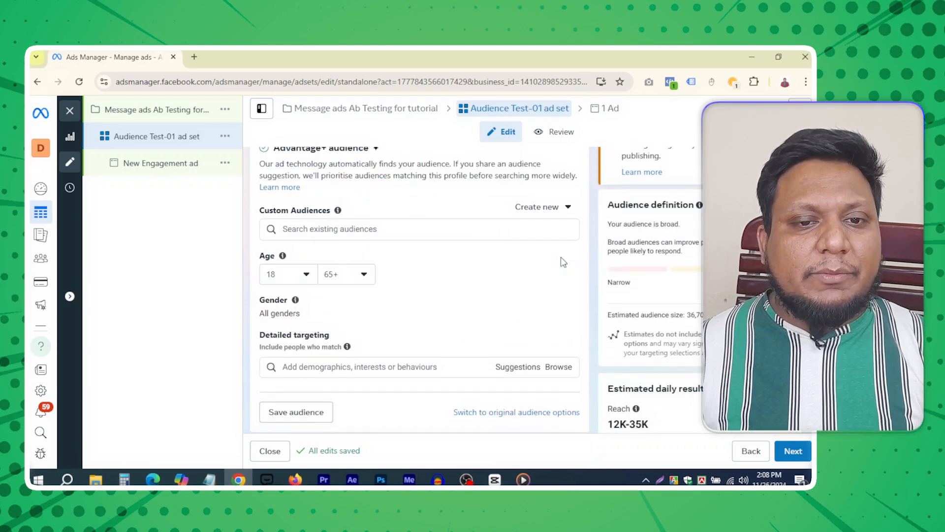
{"action": "left_click", "coordinate": [302, 277]}
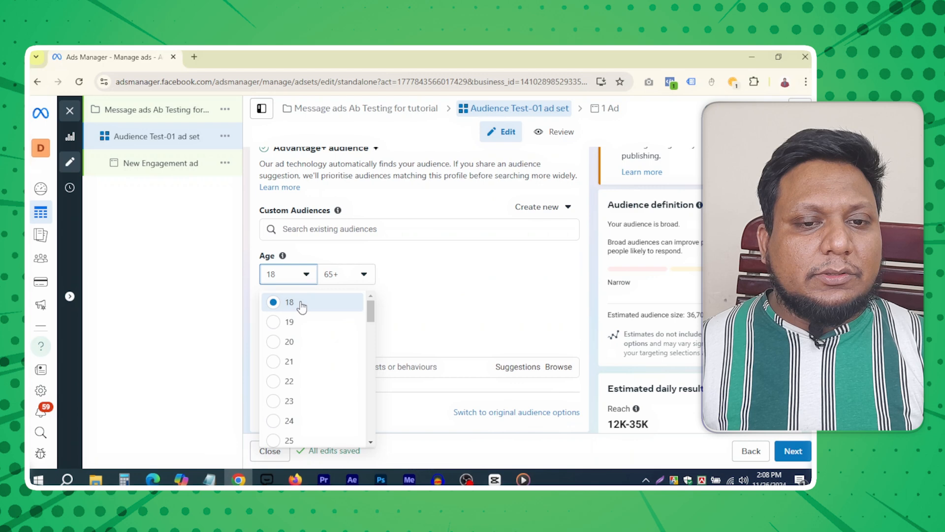
{"action": "left_click", "coordinate": [290, 341]}
{"action": "left_click", "coordinate": [347, 275]}
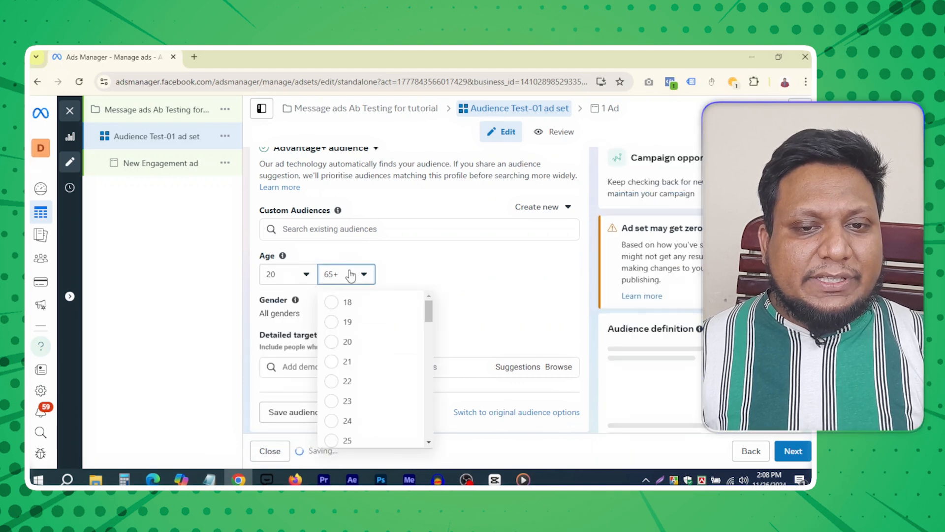
{"action": "scroll", "coordinate": [368, 364], "scroll_direction": "down", "scroll_amount": 15}
{"action": "scroll", "coordinate": [358, 349], "scroll_direction": "up", "scroll_amount": 7}
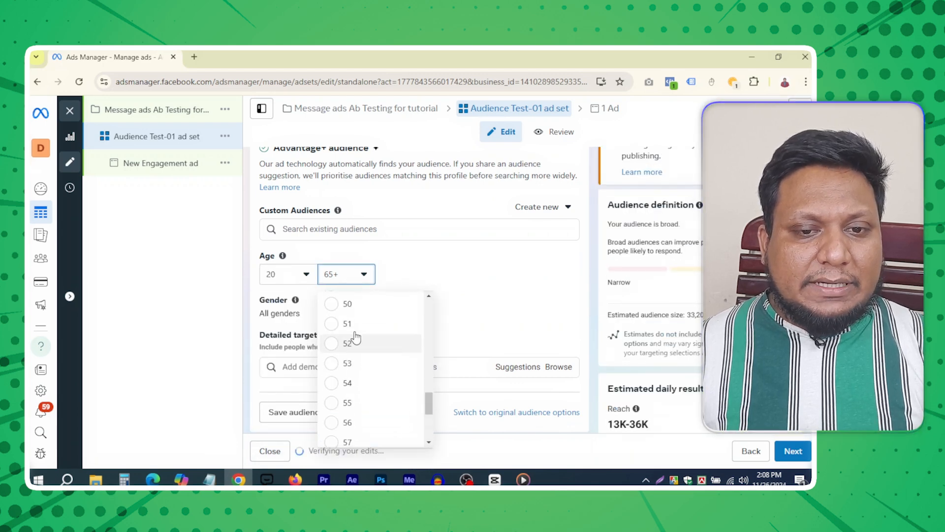
{"action": "scroll", "coordinate": [356, 340], "scroll_direction": "up", "scroll_amount": 3}
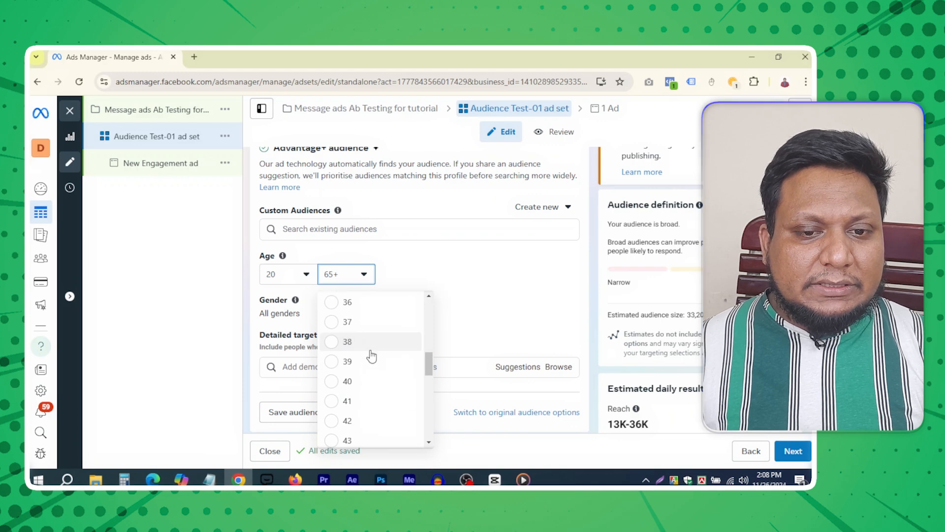
{"action": "scroll", "coordinate": [351, 339], "scroll_direction": "up", "scroll_amount": 2}
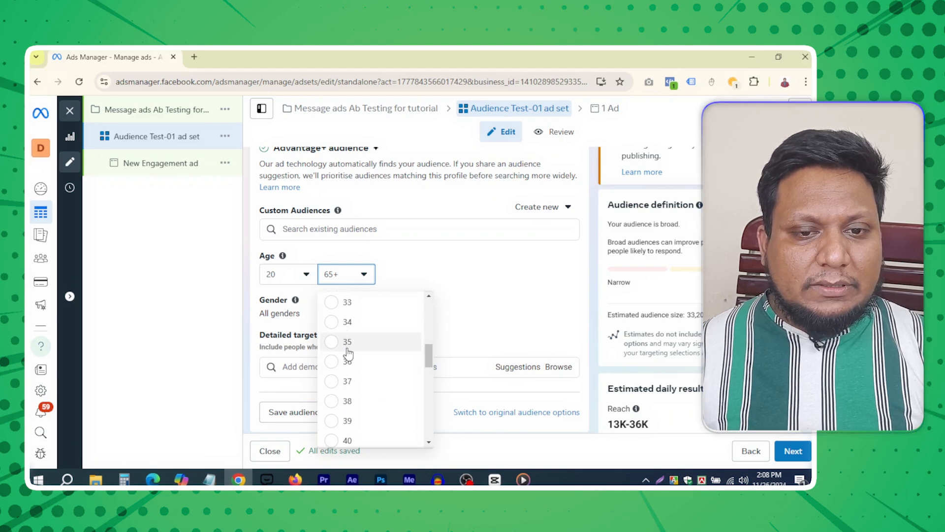
{"action": "left_click", "coordinate": [354, 343]}
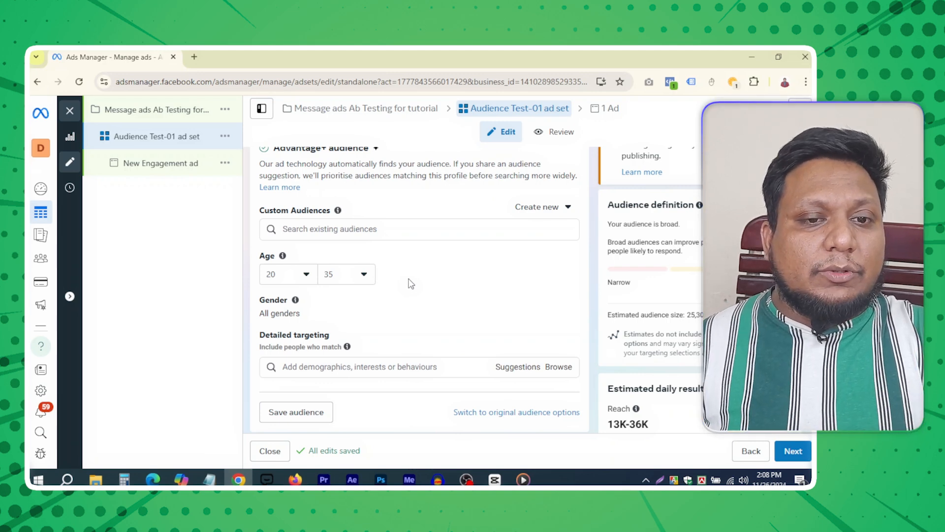
Restrict the suggested audience's gender to Men.
{"action": "scroll", "coordinate": [411, 284], "scroll_direction": "down", "scroll_amount": 1}
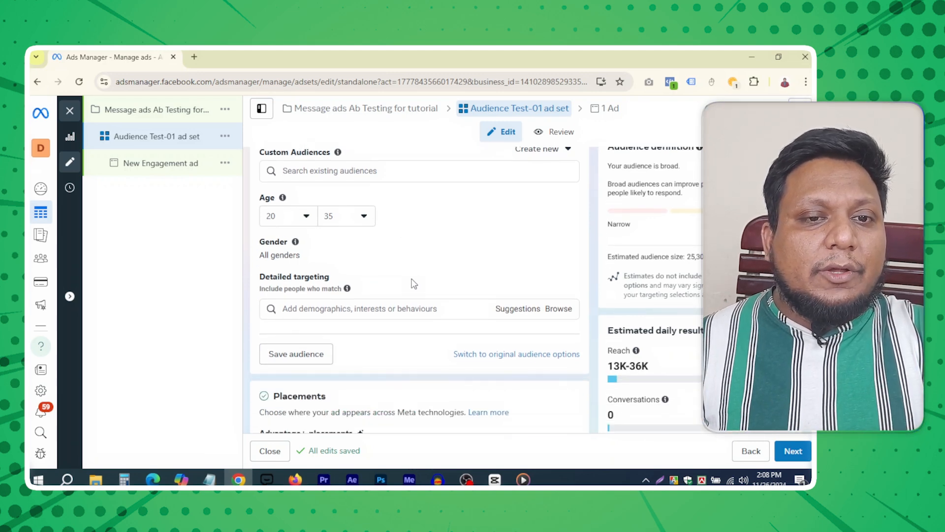
{"action": "left_click", "coordinate": [564, 249]}
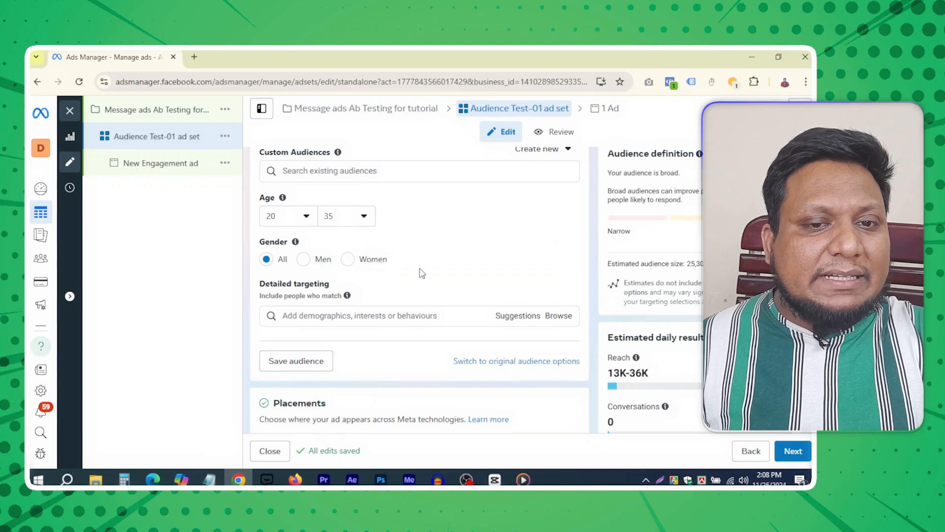
{"action": "left_click", "coordinate": [303, 260]}
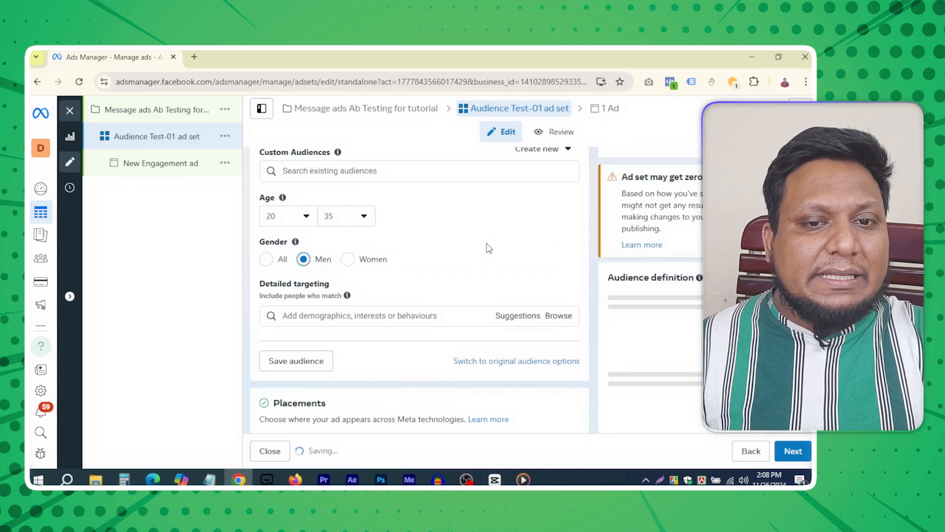
{"action": "scroll", "coordinate": [471, 247], "scroll_direction": "down", "scroll_amount": 1}
{"action": "scroll", "coordinate": [471, 247], "scroll_direction": "up", "scroll_amount": 1}
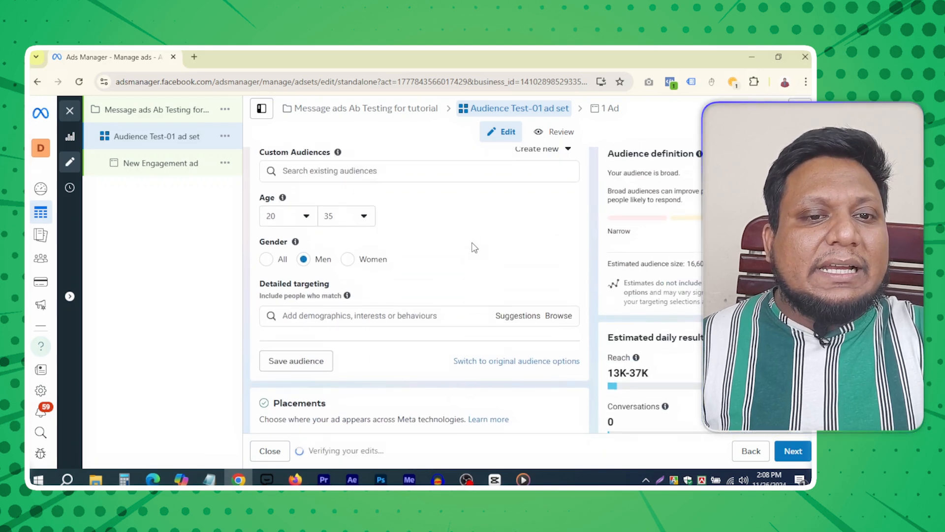
Search detailed targeting for "Construction" and add the Construction (industry) interest.
{"action": "scroll", "coordinate": [442, 251], "scroll_direction": "down", "scroll_amount": 1}
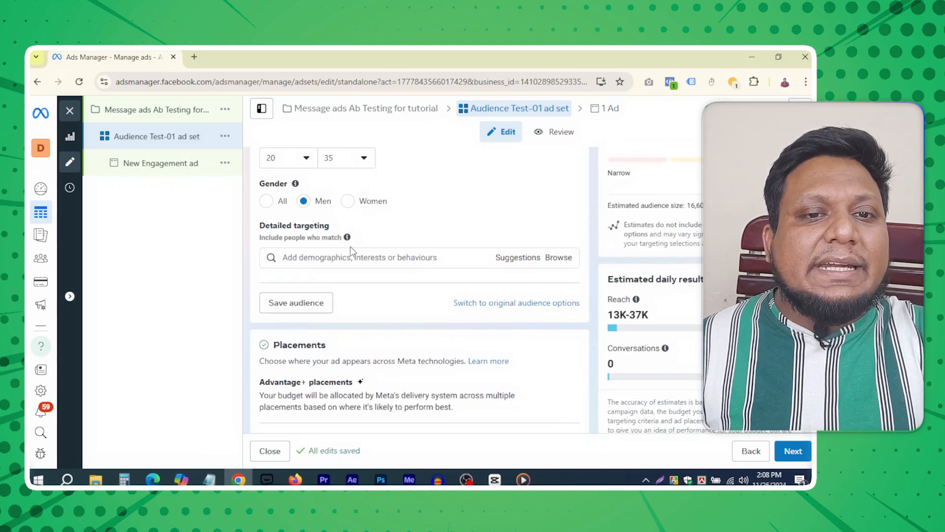
{"action": "left_click", "coordinate": [379, 256]}
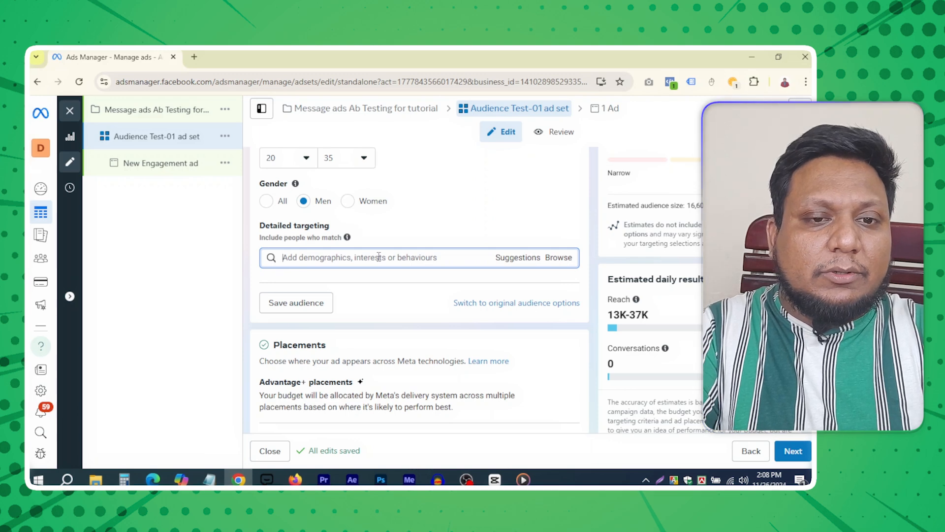
{"action": "type", "text": "C"}
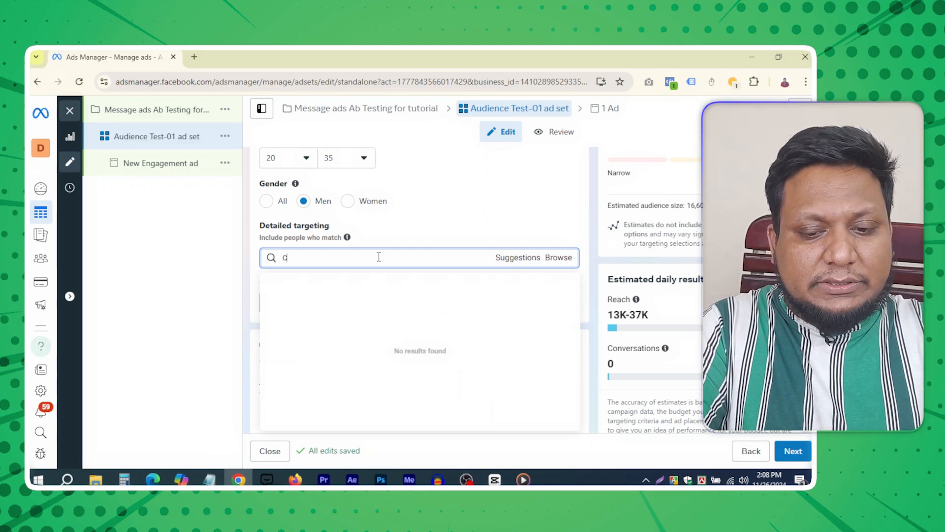
{"action": "type", "text": "onstr"}
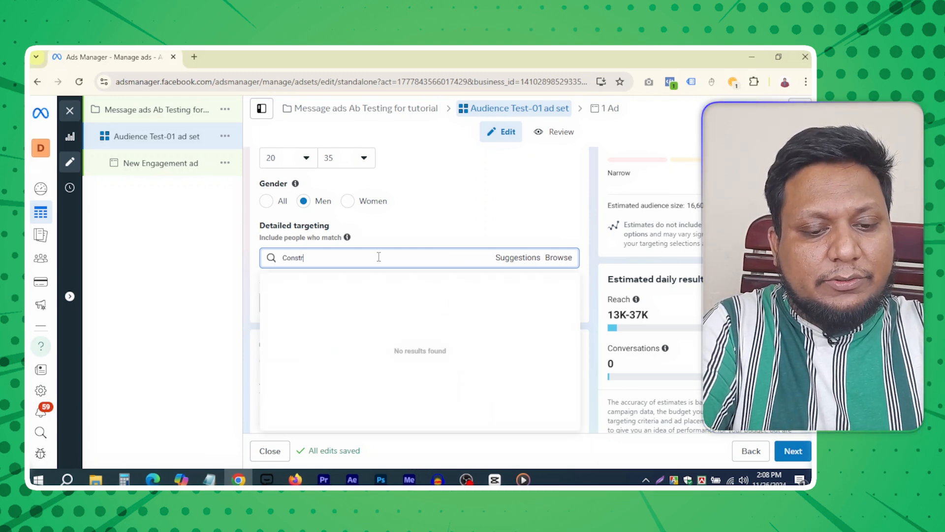
{"action": "type", "text": "uctio"}
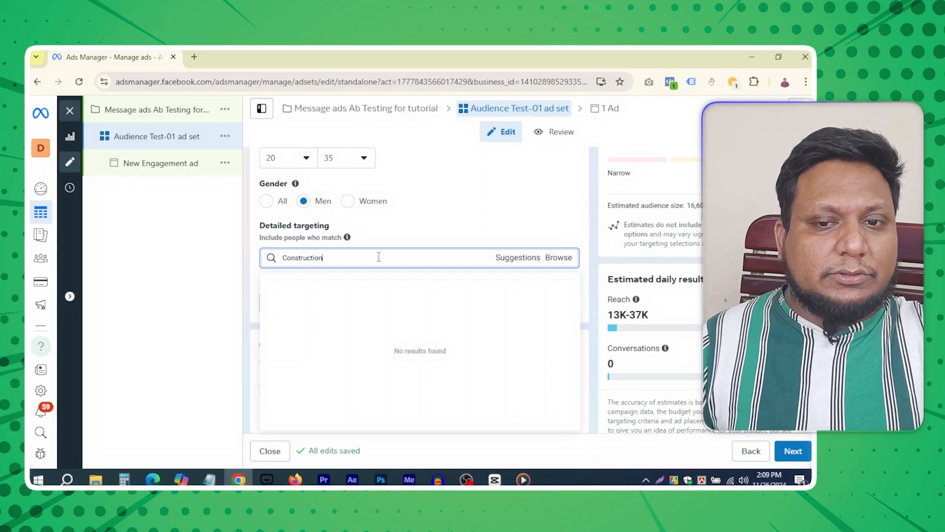
{"action": "type", "text": "n"}
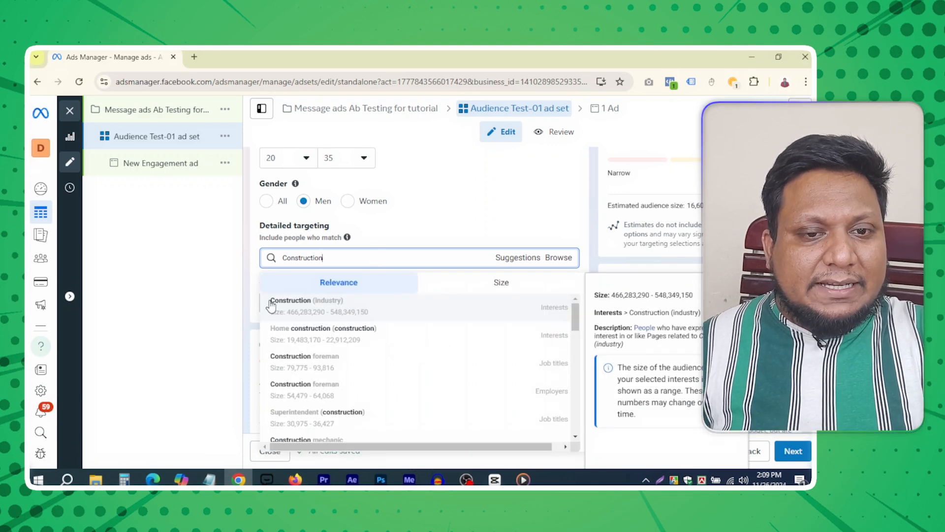
{"action": "left_click", "coordinate": [502, 308]}
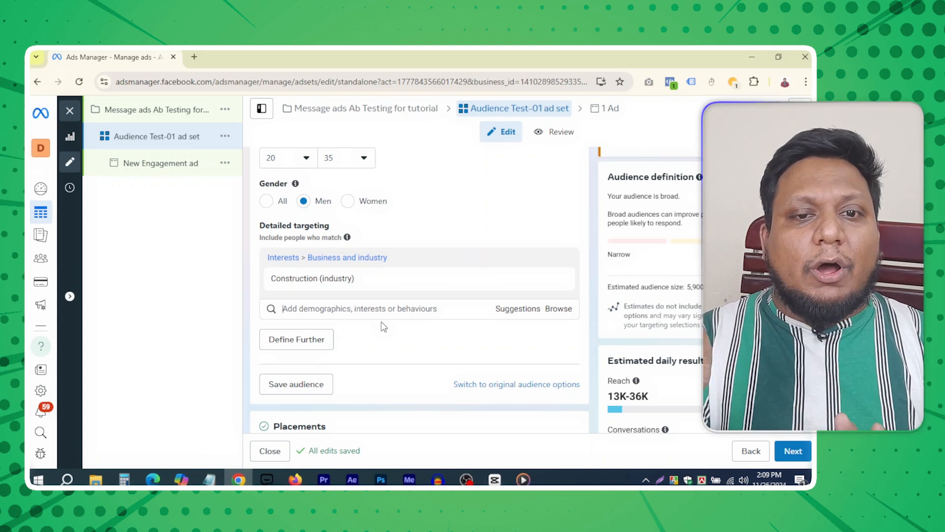
Change the ad set's placements from Advantage+ placements to Manual placements.
{"action": "scroll", "coordinate": [382, 308], "scroll_direction": "down", "scroll_amount": 2}
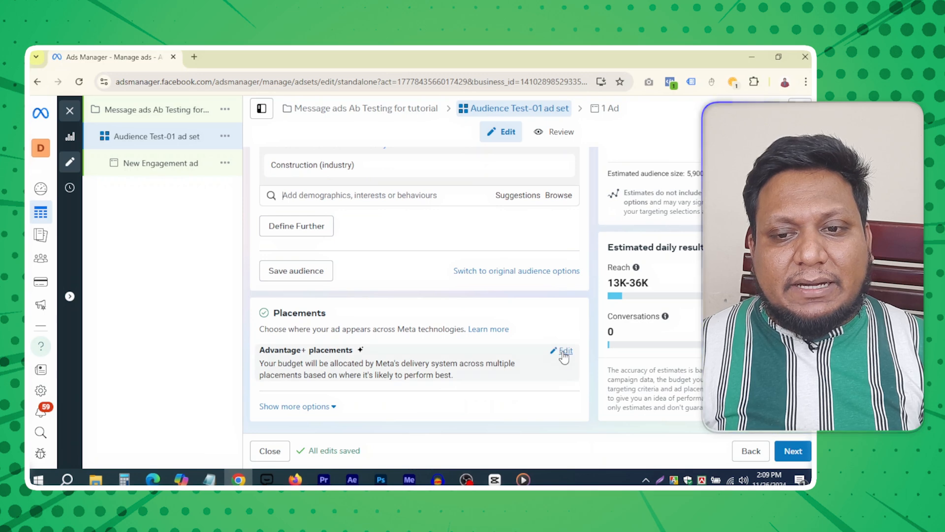
{"action": "left_click", "coordinate": [562, 353]}
{"action": "scroll", "coordinate": [431, 306], "scroll_direction": "down", "scroll_amount": 1}
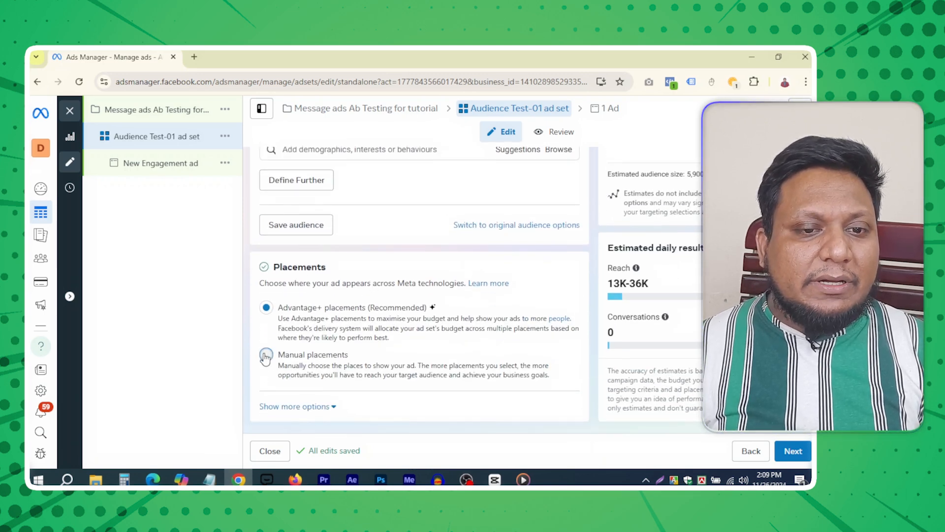
{"action": "left_click", "coordinate": [318, 353]}
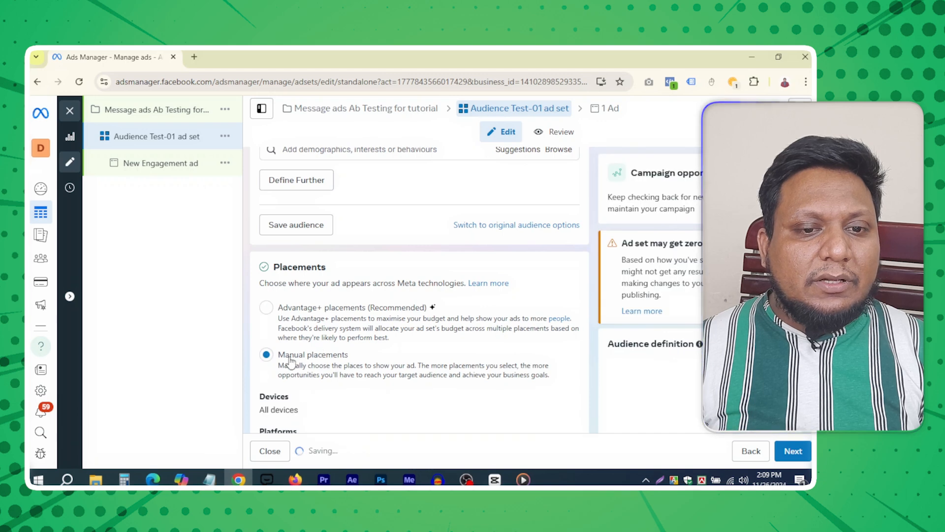
Exclude the Instagram and Audience Network platforms from the manual placements, keeping Facebook and Messenger.
{"action": "scroll", "coordinate": [424, 339], "scroll_direction": "down", "scroll_amount": 6}
{"action": "scroll", "coordinate": [412, 274], "scroll_direction": "up", "scroll_amount": 2}
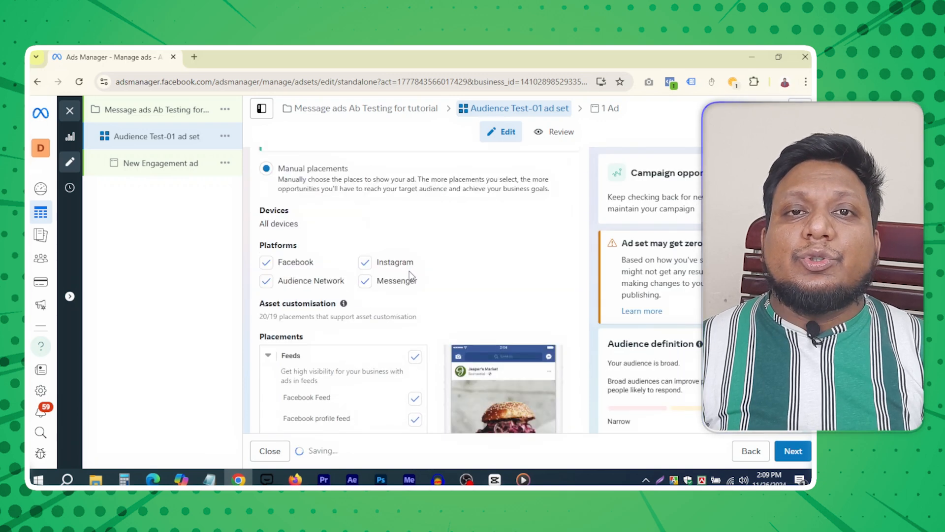
{"action": "left_click", "coordinate": [365, 263]}
{"action": "scroll", "coordinate": [433, 250], "scroll_direction": "down", "scroll_amount": 1}
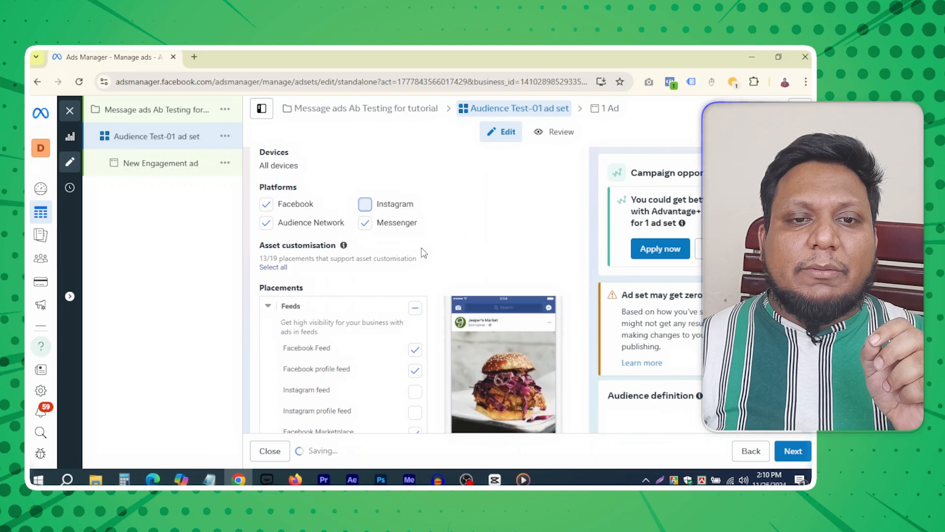
{"action": "left_click", "coordinate": [268, 226]}
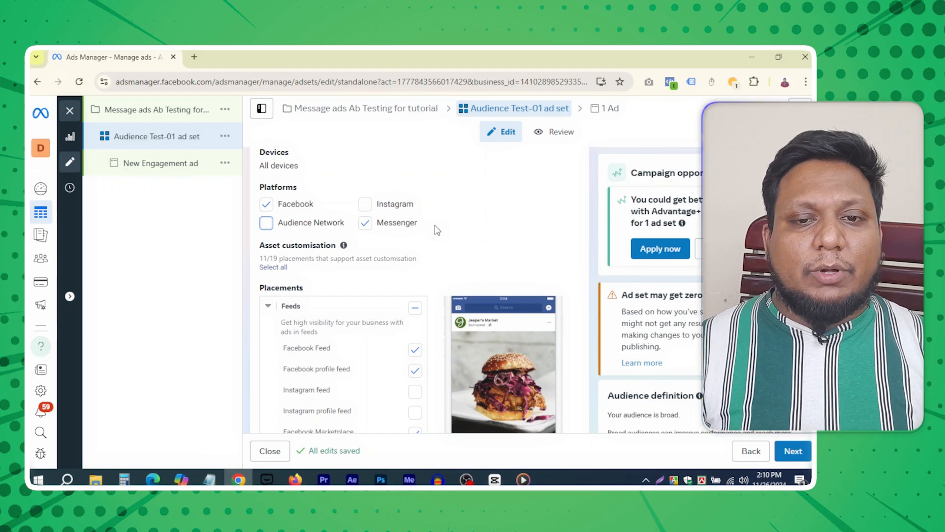
Go from the placement settings to the ad set's ad and rename it as "Image ad".
{"action": "scroll", "coordinate": [439, 231], "scroll_direction": "down", "scroll_amount": 10}
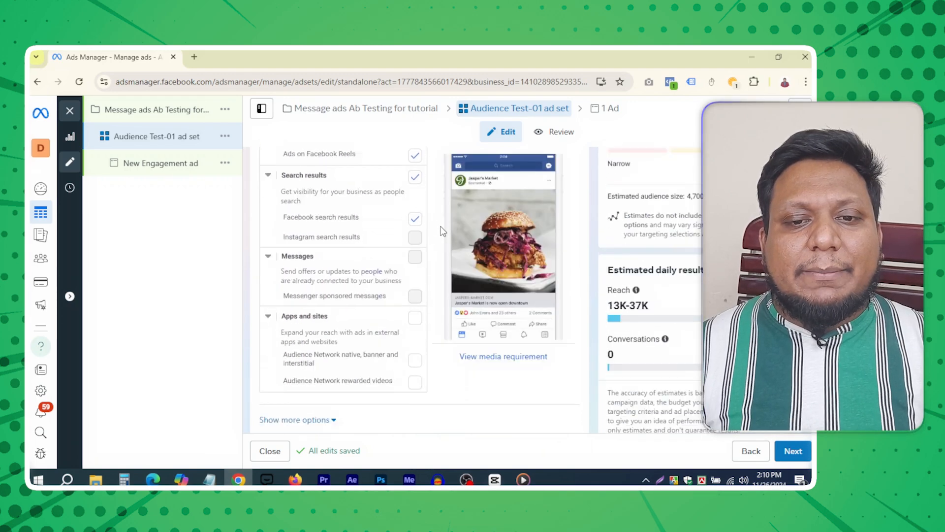
{"action": "scroll", "coordinate": [443, 231], "scroll_direction": "down", "scroll_amount": 1}
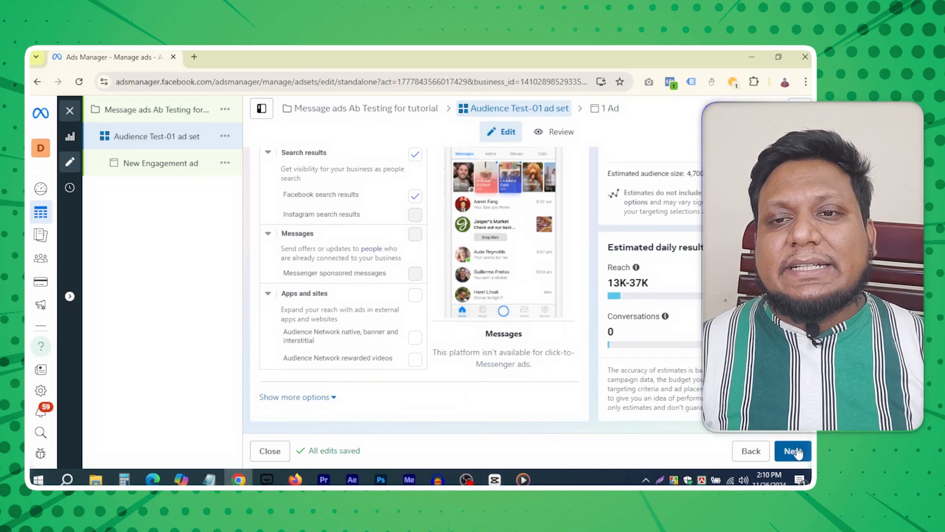
{"action": "left_click", "coordinate": [614, 111]}
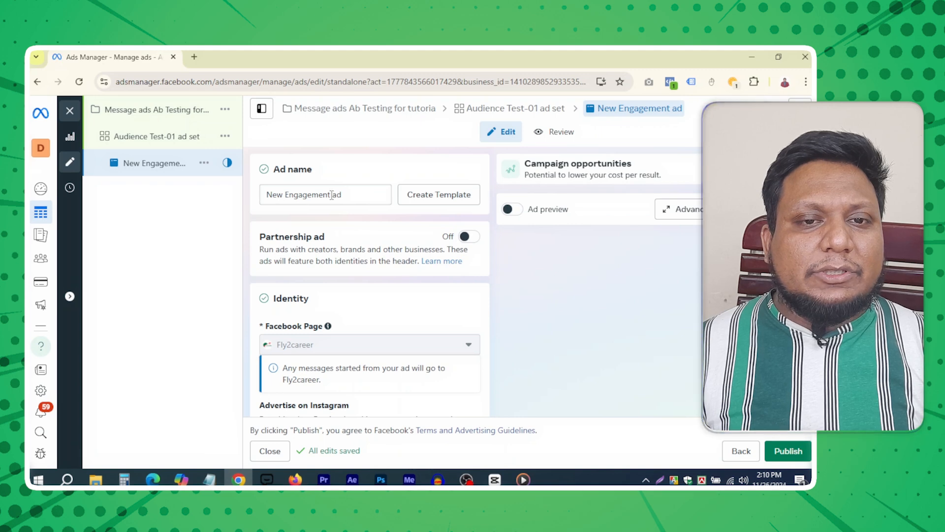
{"action": "left_click_drag", "start_coordinate": [332, 195], "coordinate": [250, 196]}
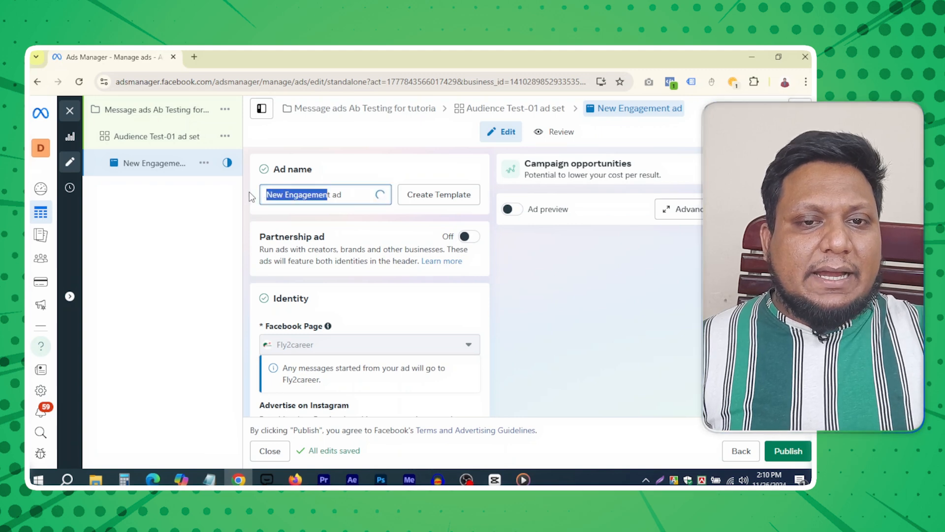
{"action": "left_click", "coordinate": [341, 196]}
{"action": "left_click_drag", "start_coordinate": [330, 195], "coordinate": [256, 198]}
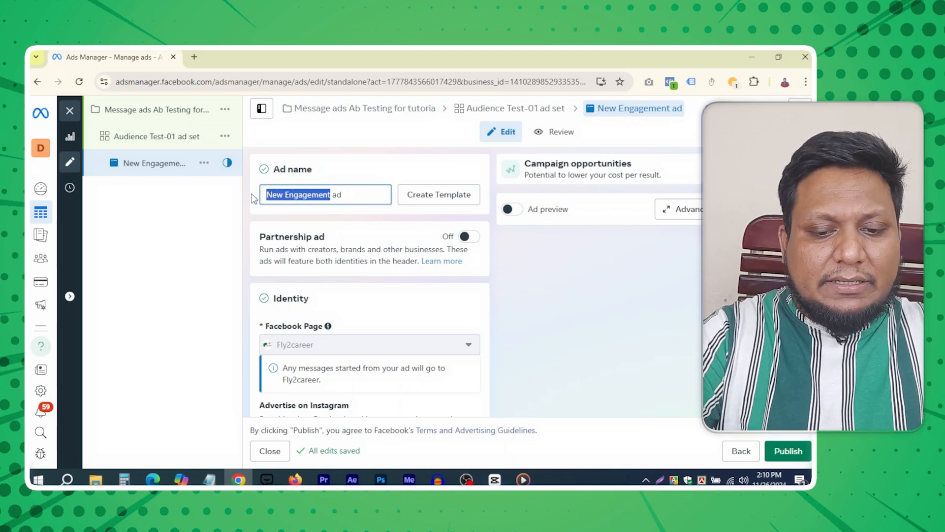
{"action": "type", "text": "Ima"}
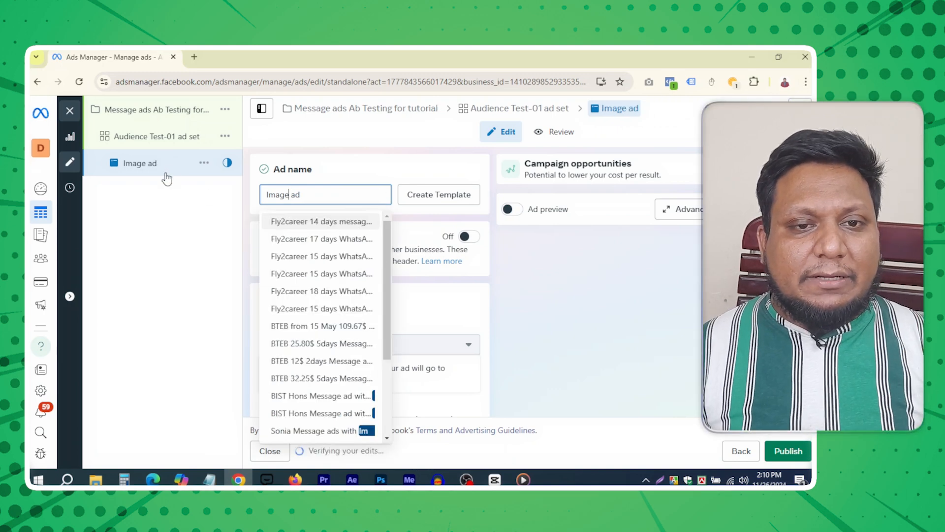
{"action": "type", "text": "ge"}
{"action": "left_click", "coordinate": [369, 179]}
Change the Image ad's setup from Create Ad to Use existing post.
{"action": "scroll", "coordinate": [382, 270], "scroll_direction": "down", "scroll_amount": 3}
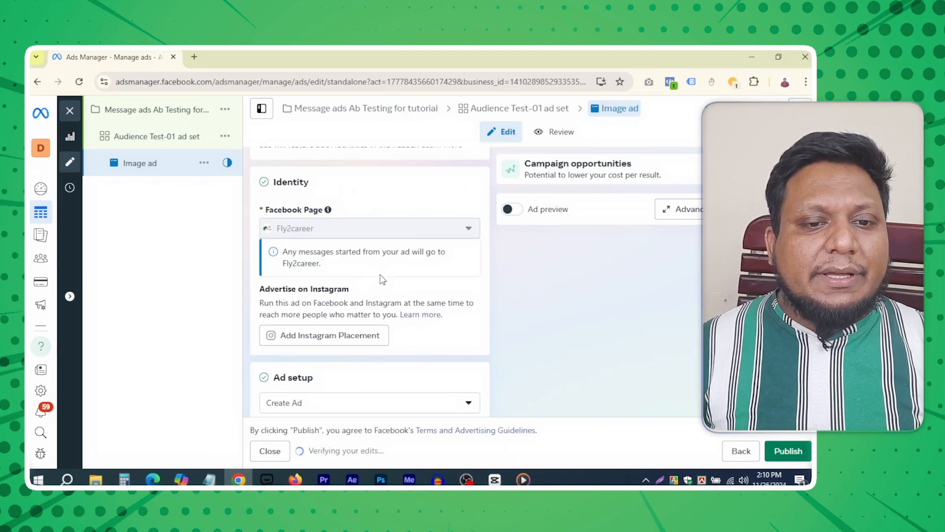
{"action": "scroll", "coordinate": [382, 279], "scroll_direction": "down", "scroll_amount": 3}
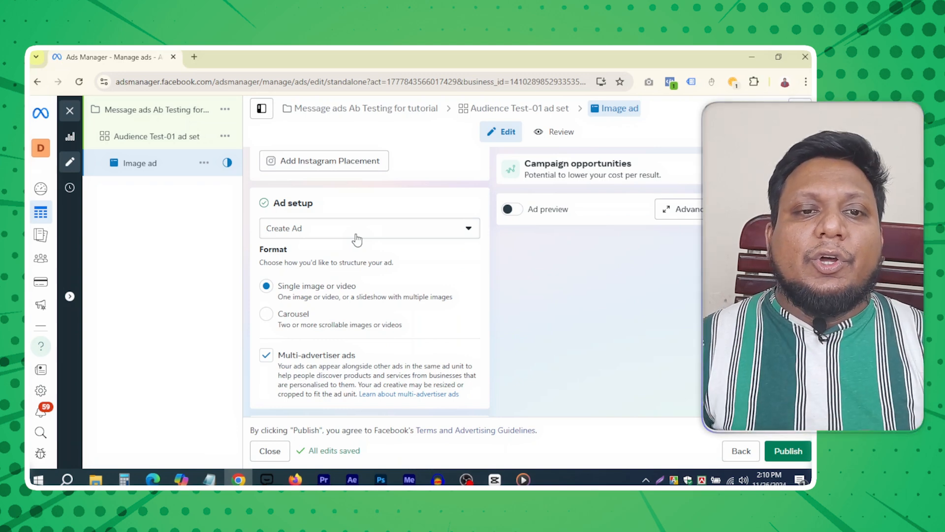
{"action": "left_click", "coordinate": [352, 238]}
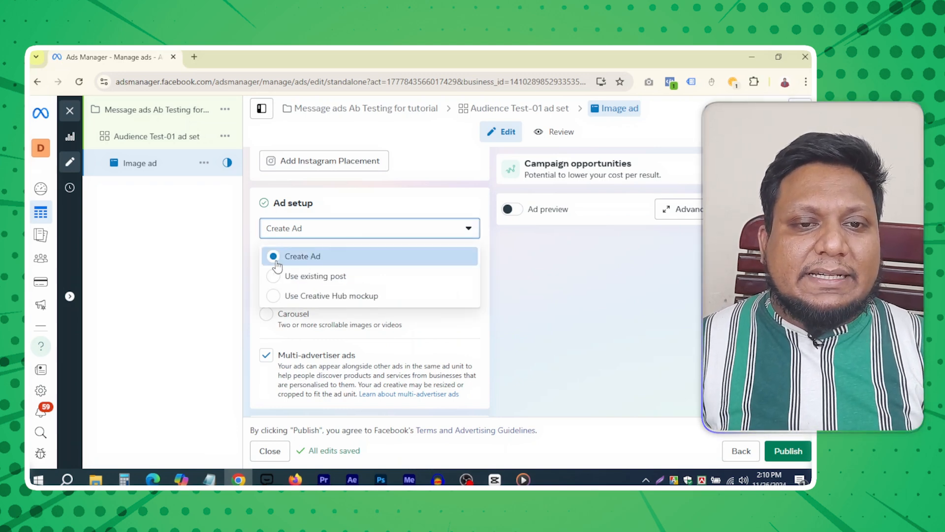
{"action": "left_click", "coordinate": [324, 277]}
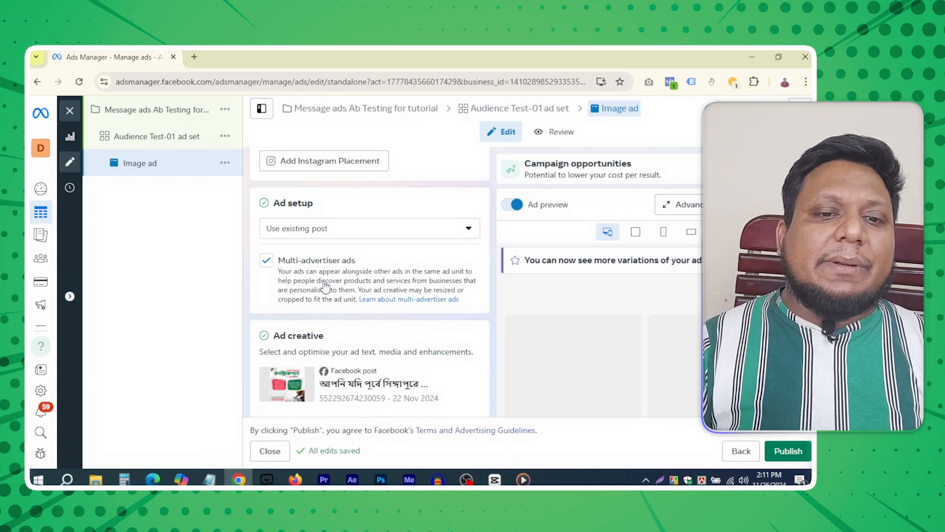
{"action": "scroll", "coordinate": [394, 295], "scroll_direction": "down", "scroll_amount": 4}
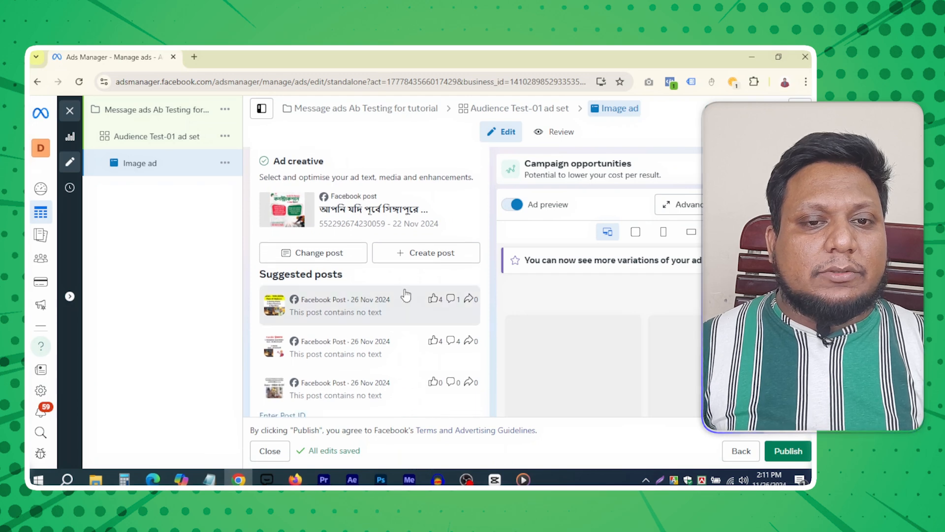
{"action": "scroll", "coordinate": [354, 292], "scroll_direction": "up", "scroll_amount": 1}
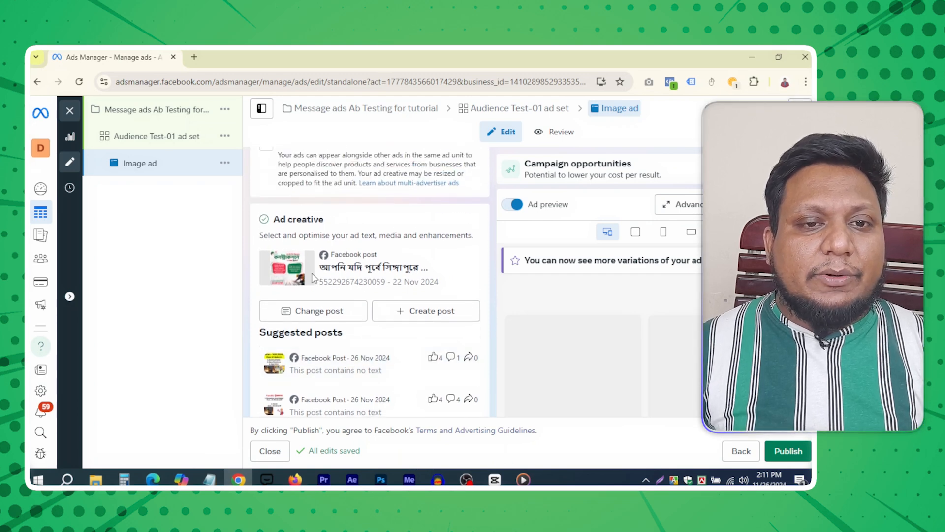
{"action": "scroll", "coordinate": [313, 278], "scroll_direction": "up", "scroll_amount": 2}
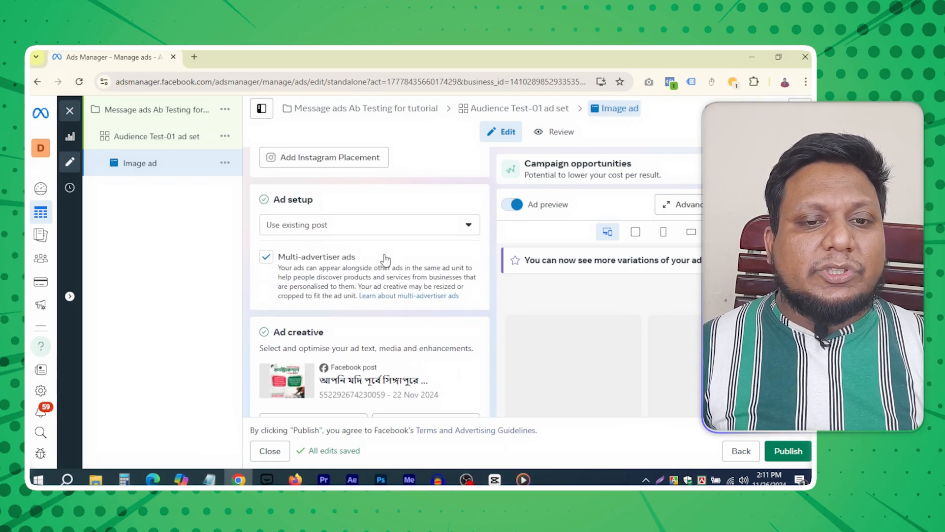
Browse the published Facebook posts and choose the 22 Nov 2024 construction photo post with 59 likes as the ad creative.
{"action": "scroll", "coordinate": [325, 281], "scroll_direction": "down", "scroll_amount": 2}
{"action": "left_click", "coordinate": [315, 311]}
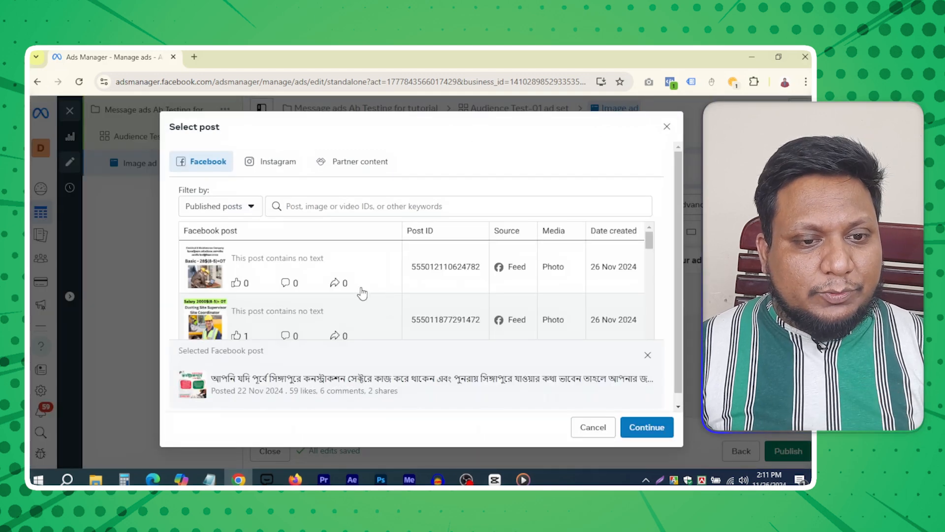
{"action": "scroll", "coordinate": [325, 285], "scroll_direction": "down", "scroll_amount": 2}
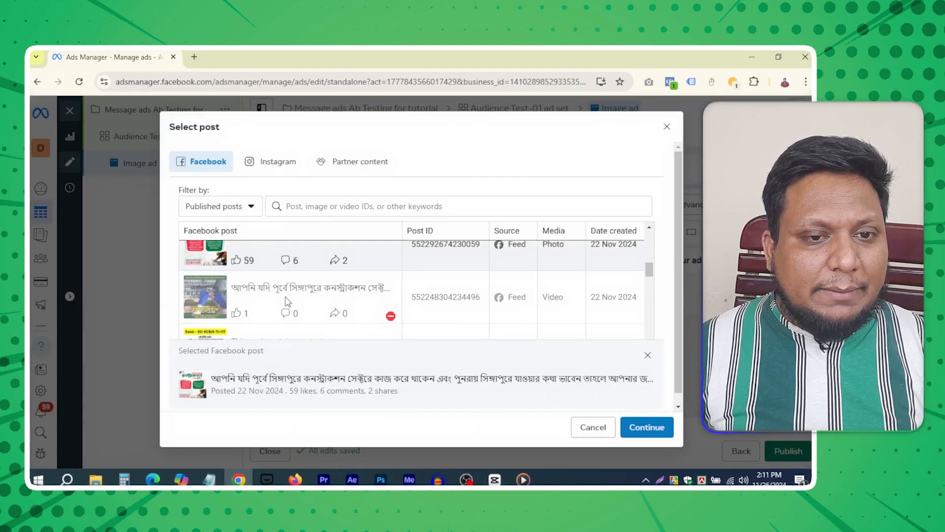
{"action": "scroll", "coordinate": [295, 286], "scroll_direction": "up", "scroll_amount": 2}
{"action": "scroll", "coordinate": [278, 289], "scroll_direction": "down", "scroll_amount": 2}
{"action": "scroll", "coordinate": [277, 290], "scroll_direction": "up", "scroll_amount": 2}
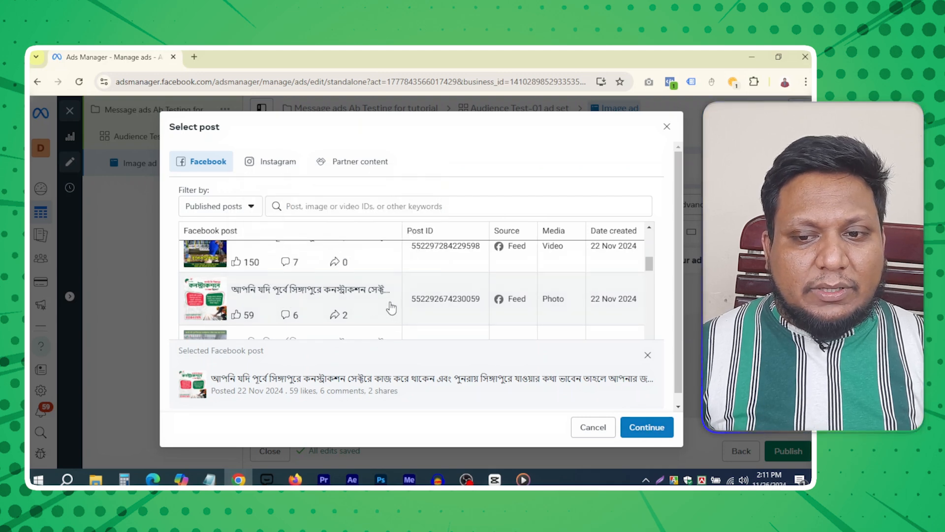
{"action": "scroll", "coordinate": [232, 283], "scroll_direction": "up", "scroll_amount": 2}
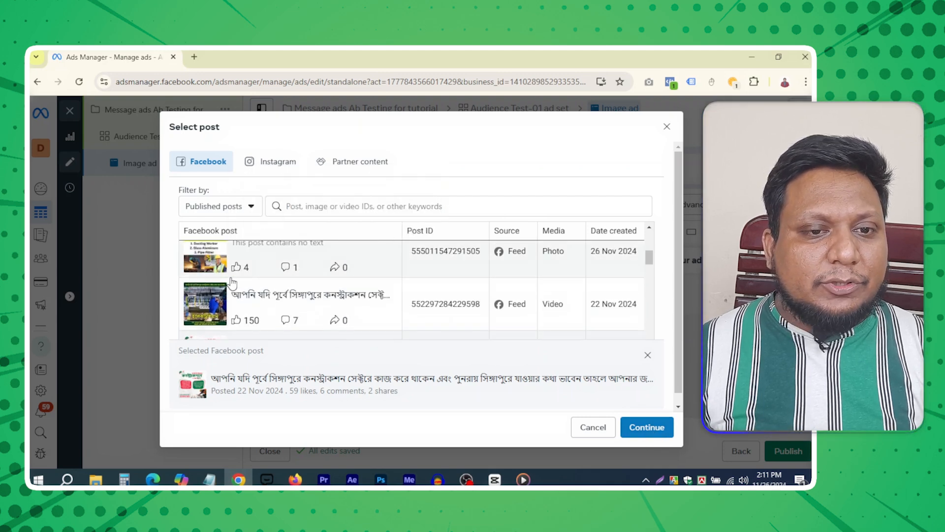
{"action": "scroll", "coordinate": [513, 323], "scroll_direction": "down", "scroll_amount": 1}
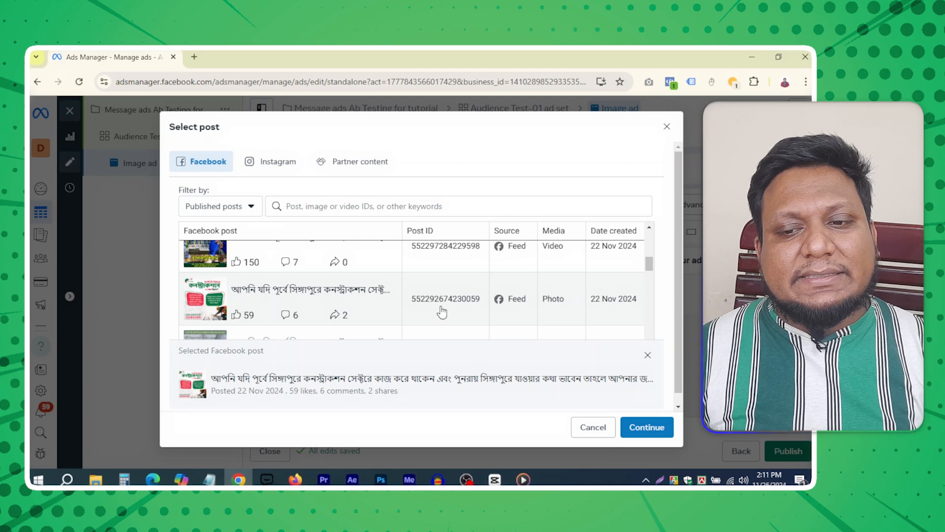
{"action": "left_click", "coordinate": [326, 254]}
{"action": "scroll", "coordinate": [238, 325], "scroll_direction": "up", "scroll_amount": 1}
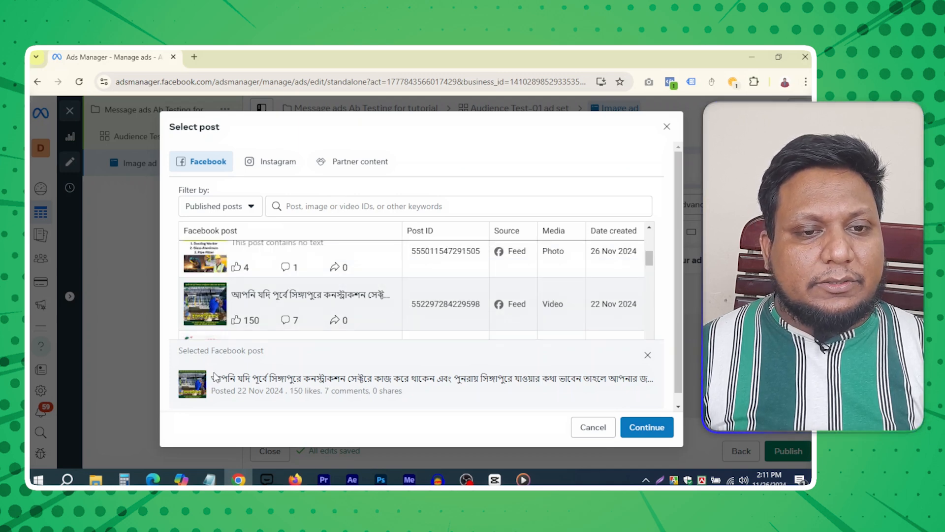
{"action": "scroll", "coordinate": [221, 305], "scroll_direction": "down", "scroll_amount": 1}
{"action": "left_click", "coordinate": [225, 301]}
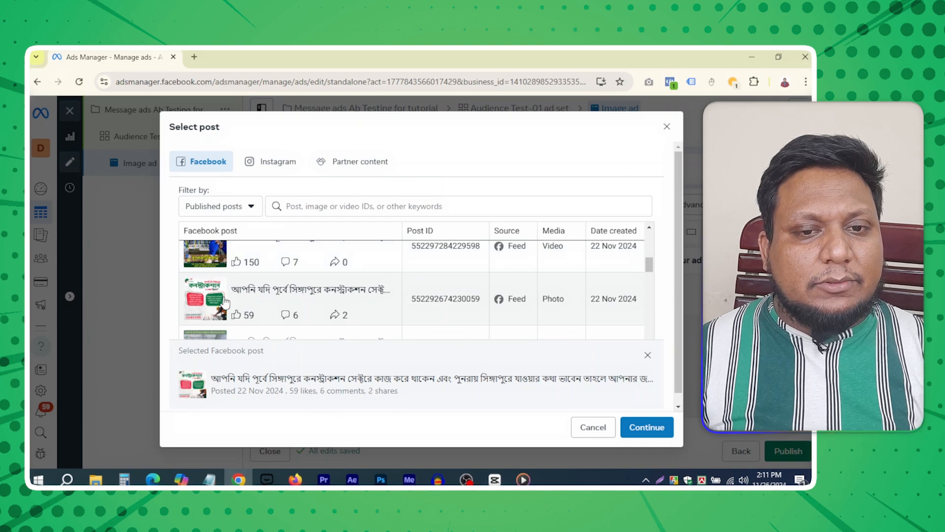
{"action": "left_click", "coordinate": [639, 427]}
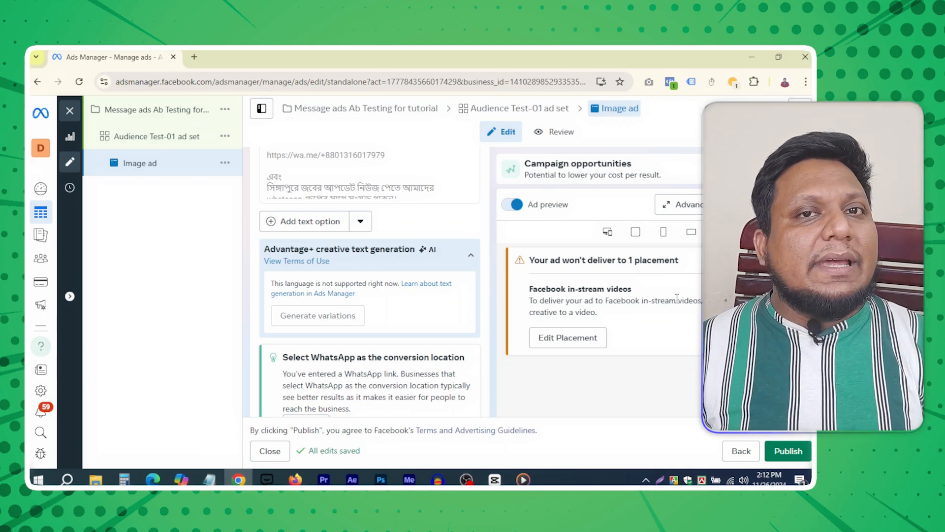
Exclude the Facebook in-stream videos placement from the Audience Test-01 ad set's manual placements.
{"action": "left_click", "coordinate": [530, 114]}
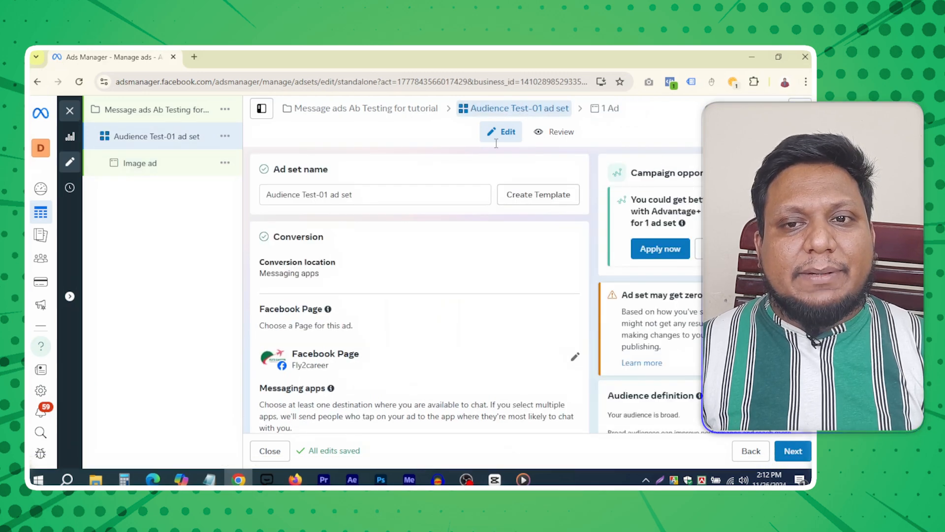
{"action": "scroll", "coordinate": [512, 297], "scroll_direction": "down", "scroll_amount": 10}
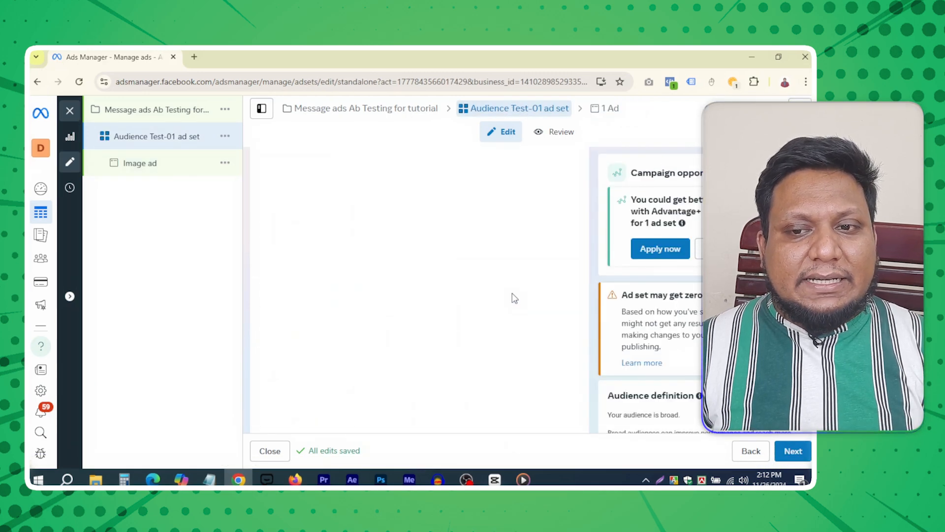
{"action": "scroll", "coordinate": [513, 297], "scroll_direction": "down", "scroll_amount": 15}
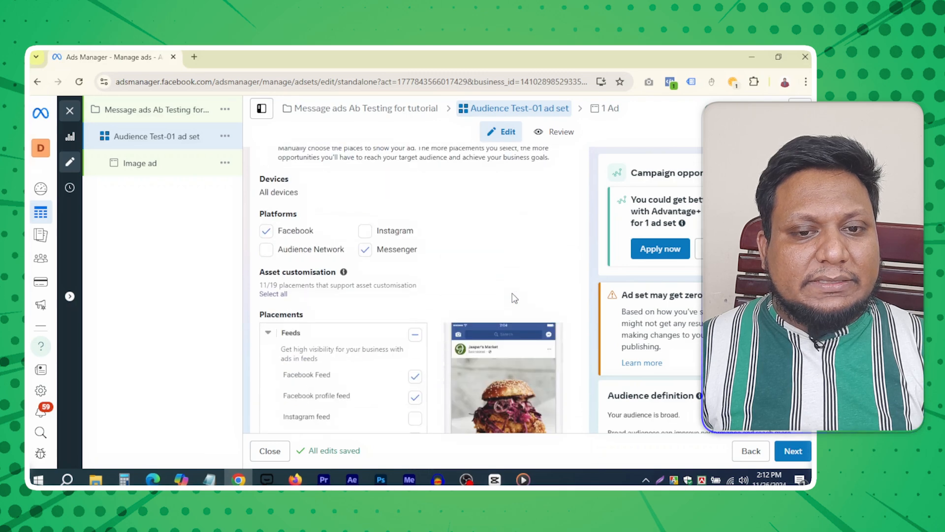
{"action": "scroll", "coordinate": [514, 297], "scroll_direction": "down", "scroll_amount": 10}
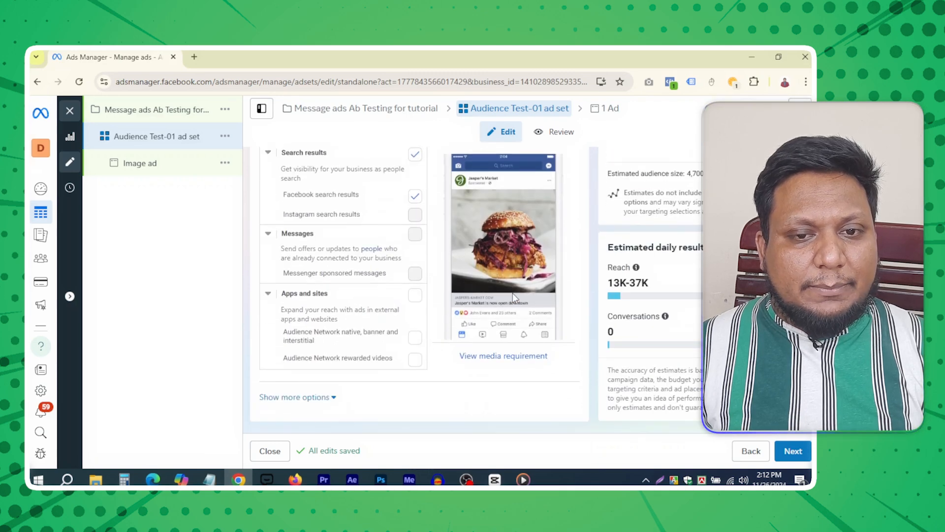
{"action": "scroll", "coordinate": [439, 323], "scroll_direction": "up", "scroll_amount": 3}
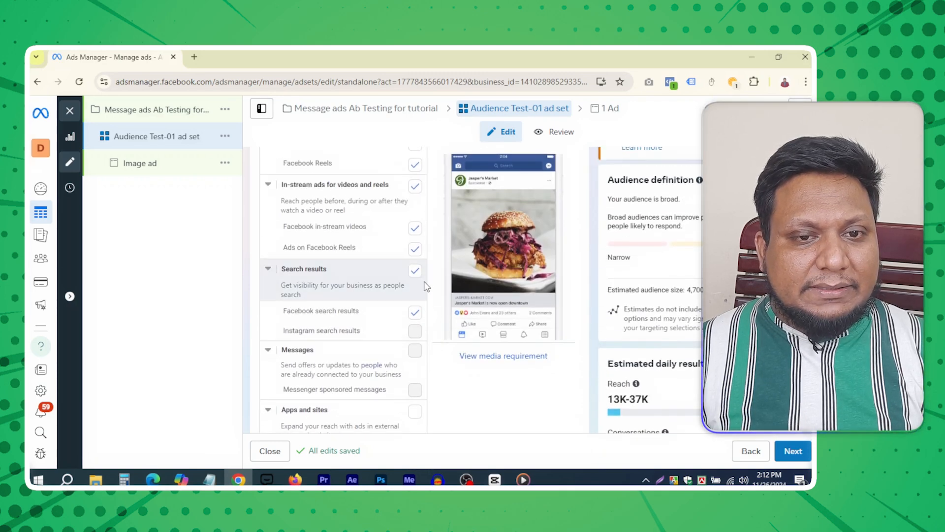
{"action": "left_click", "coordinate": [415, 229]}
{"action": "scroll", "coordinate": [529, 351], "scroll_direction": "up", "scroll_amount": 5}
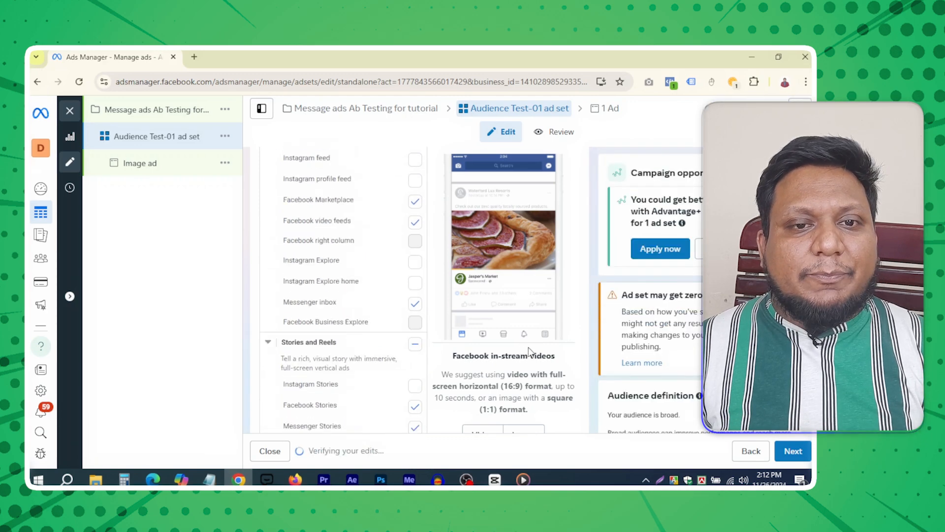
Review the ad set's lifetime budget, schedule, performance goal, messaging apps and audience targeting.
{"action": "scroll", "coordinate": [529, 350], "scroll_direction": "up", "scroll_amount": 20}
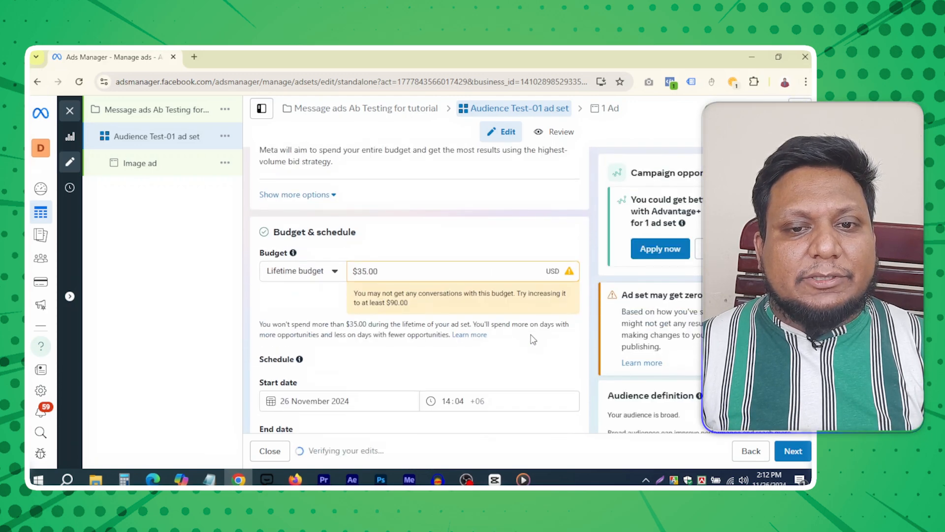
{"action": "scroll", "coordinate": [533, 339], "scroll_direction": "up", "scroll_amount": 4}
{"action": "scroll", "coordinate": [529, 332], "scroll_direction": "down", "scroll_amount": 5}
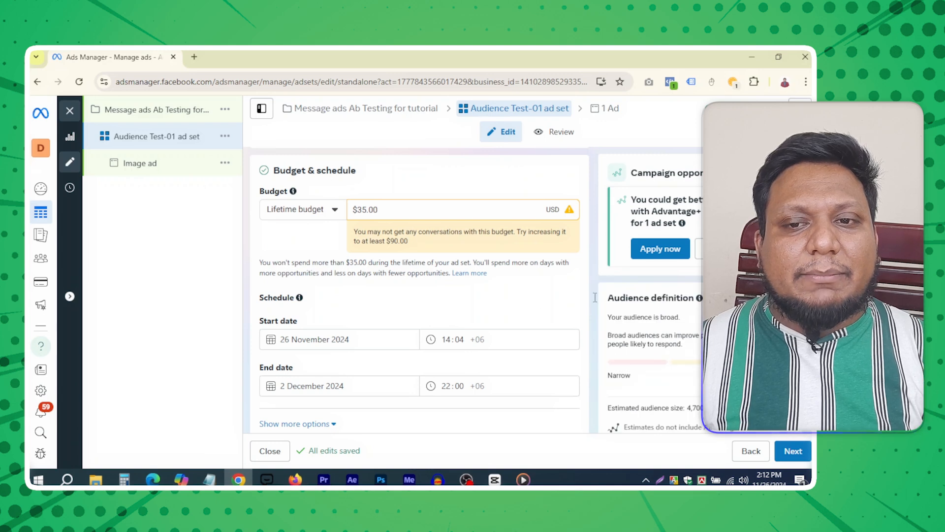
{"action": "scroll", "coordinate": [338, 237], "scroll_direction": "down", "scroll_amount": 1}
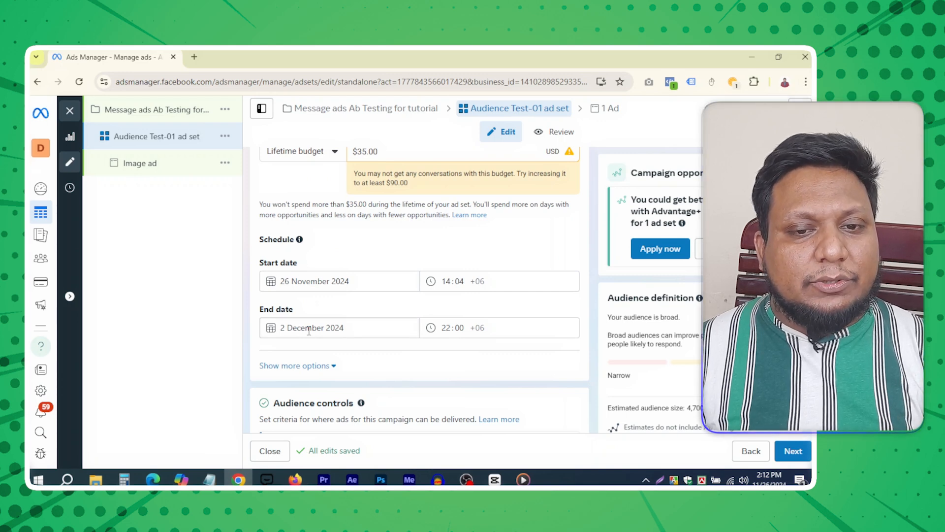
{"action": "scroll", "coordinate": [309, 331], "scroll_direction": "up", "scroll_amount": 5}
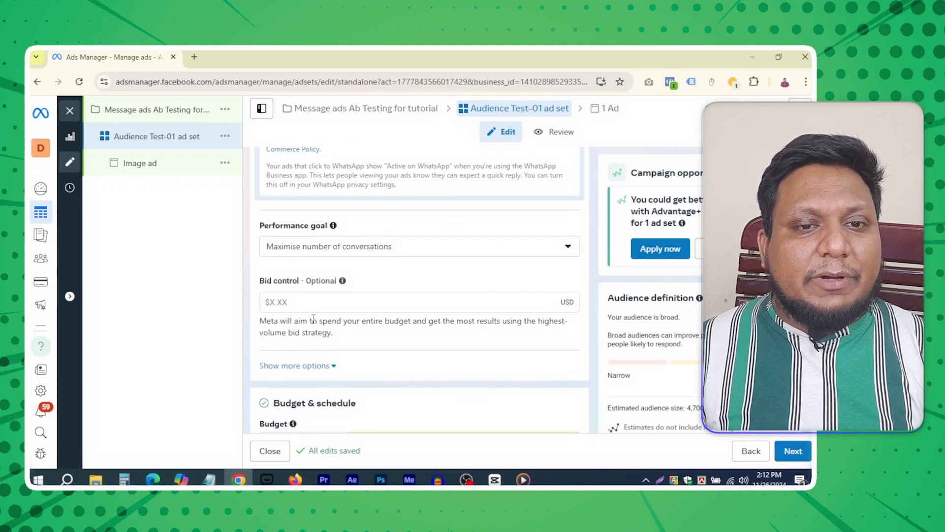
{"action": "scroll", "coordinate": [313, 319], "scroll_direction": "up", "scroll_amount": 7}
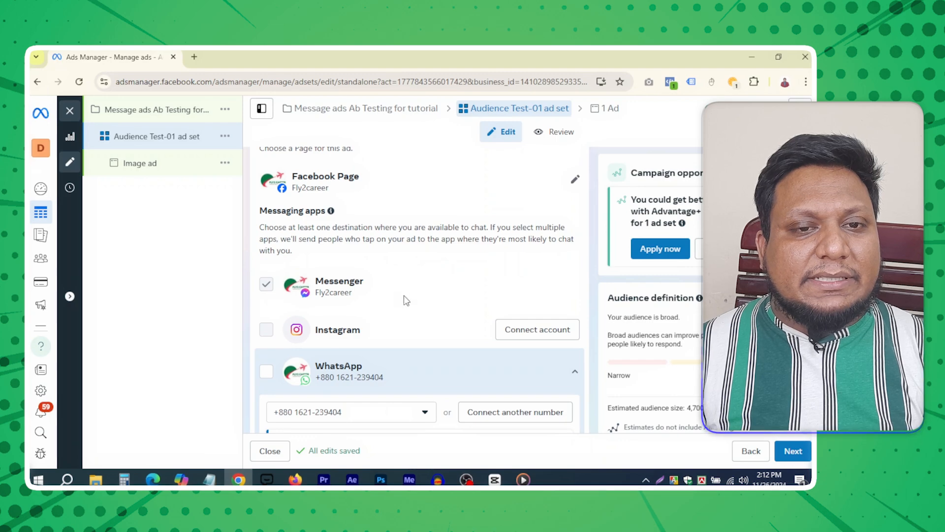
{"action": "scroll", "coordinate": [405, 300], "scroll_direction": "down", "scroll_amount": 20}
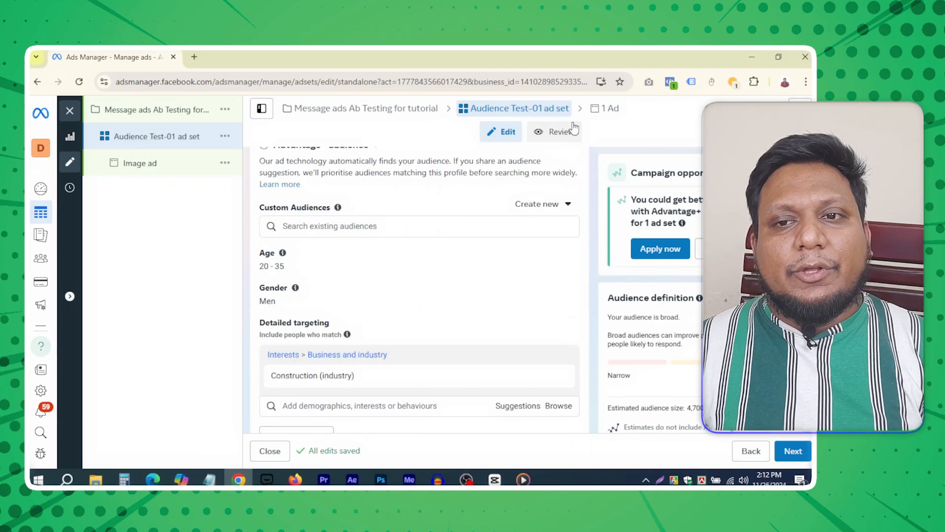
Return to the Image ad and display its preview with the selected post.
{"action": "left_click", "coordinate": [607, 113]}
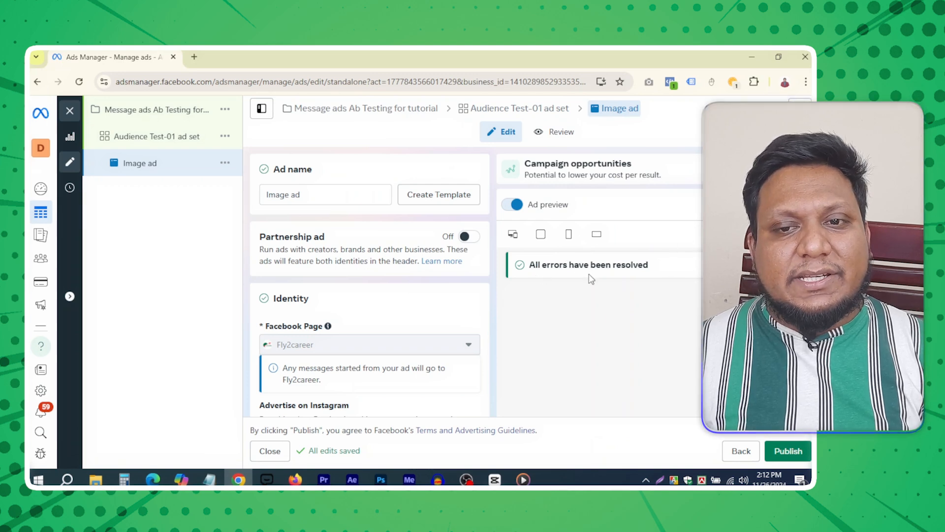
{"action": "left_click", "coordinate": [517, 235]}
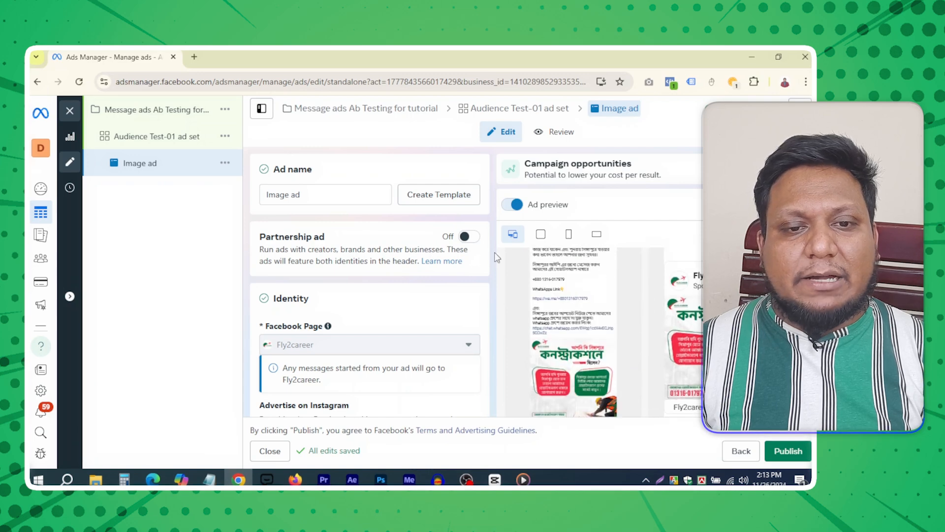
Edit the Image ad's message template, removing the questions "What are your hours?" and "Where are you located?".
{"action": "scroll", "coordinate": [418, 310], "scroll_direction": "down", "scroll_amount": 10}
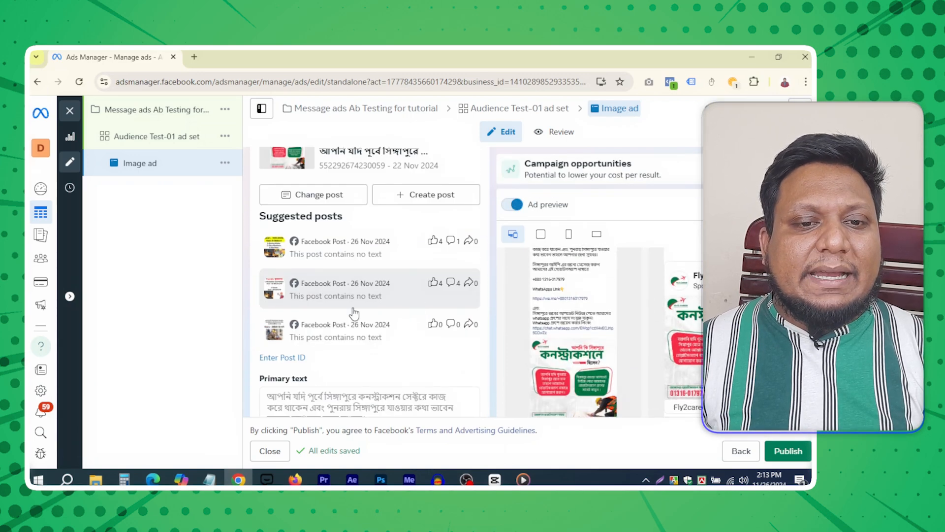
{"action": "scroll", "coordinate": [354, 313], "scroll_direction": "down", "scroll_amount": 10}
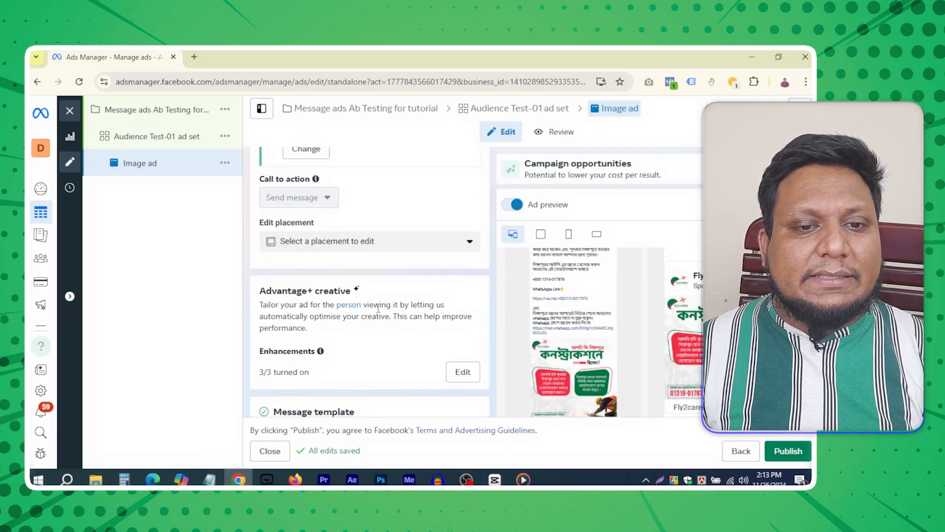
{"action": "scroll", "coordinate": [378, 308], "scroll_direction": "down", "scroll_amount": 7}
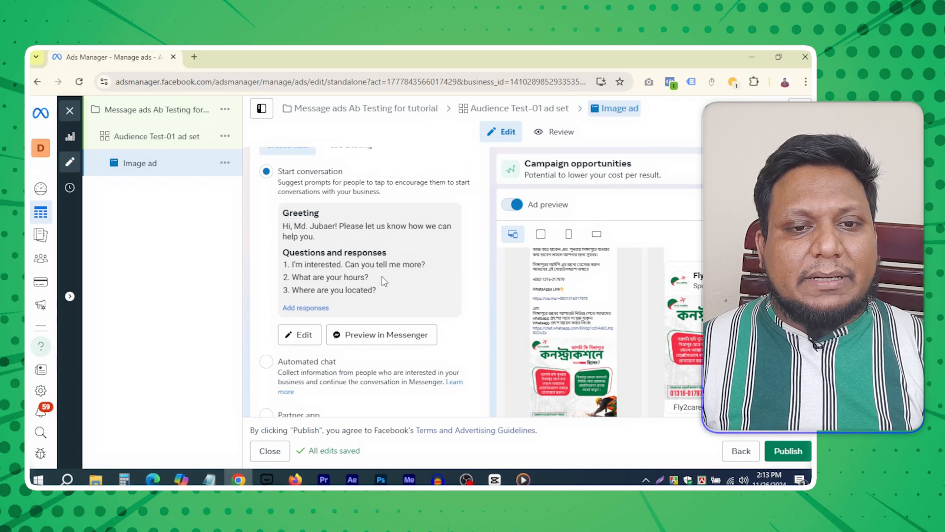
{"action": "left_click", "coordinate": [302, 302]}
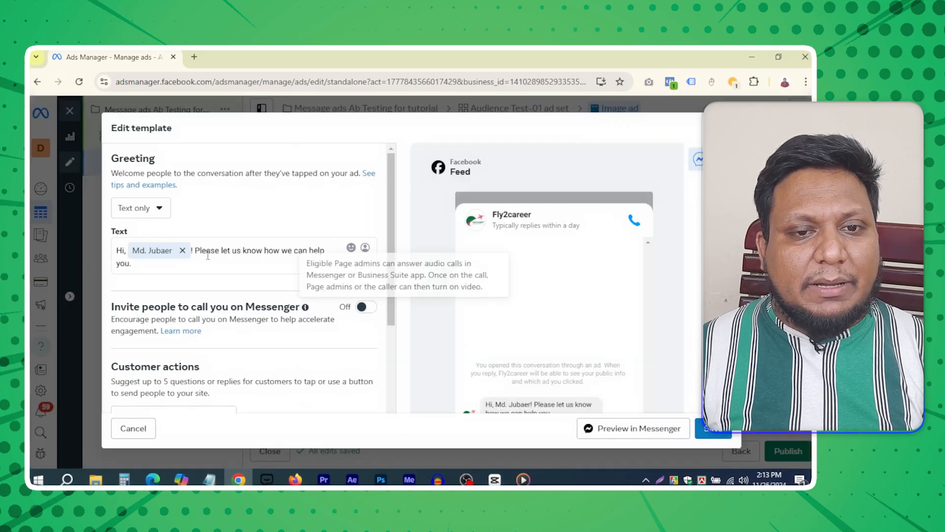
{"action": "scroll", "coordinate": [295, 278], "scroll_direction": "down", "scroll_amount": 8}
{"action": "scroll", "coordinate": [297, 283], "scroll_direction": "up", "scroll_amount": 3}
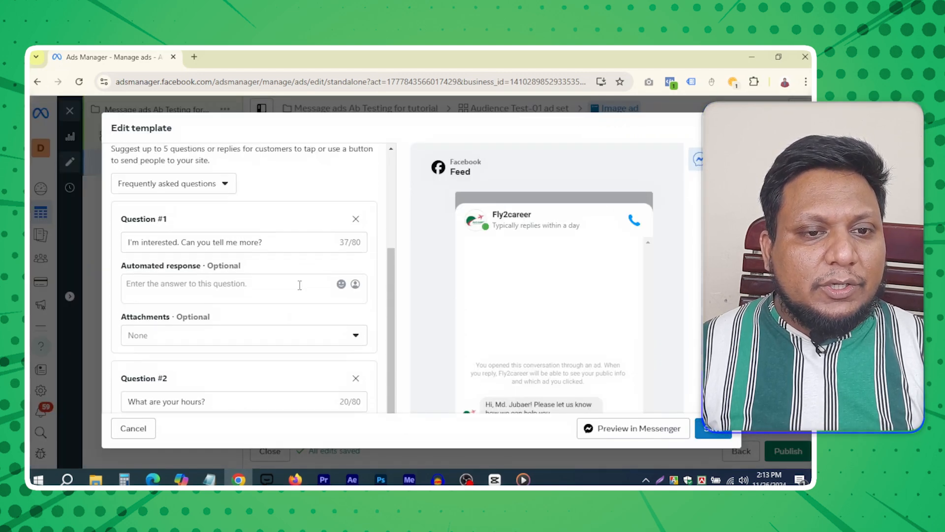
{"action": "scroll", "coordinate": [292, 278], "scroll_direction": "down", "scroll_amount": 1}
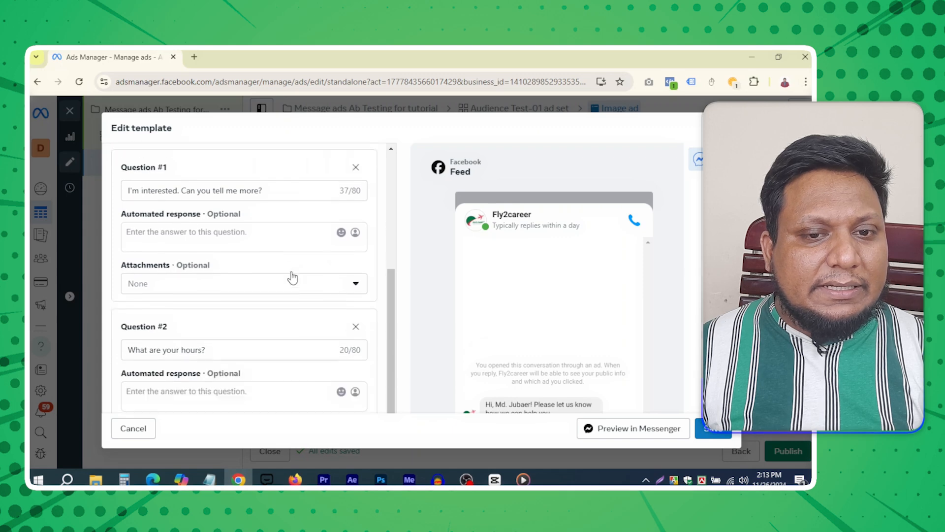
{"action": "left_click", "coordinate": [356, 320]}
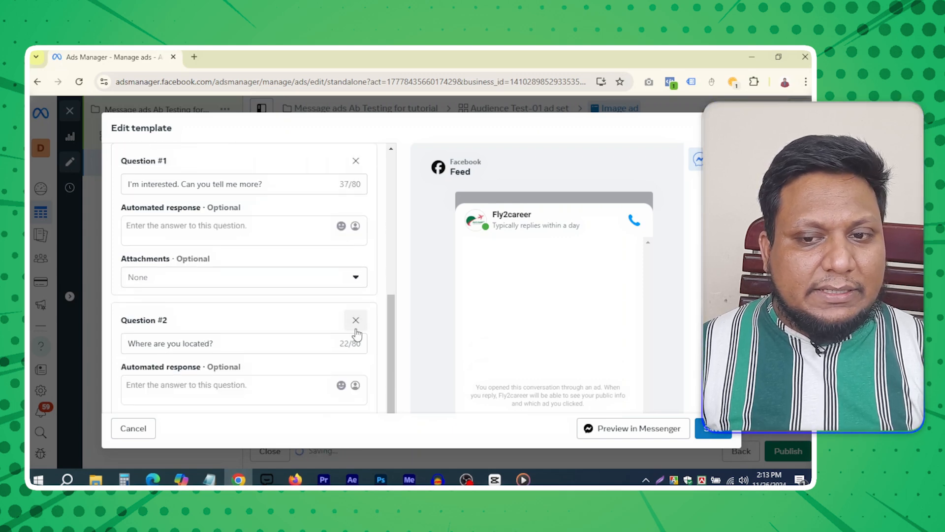
{"action": "left_click", "coordinate": [356, 320]}
{"action": "scroll", "coordinate": [639, 336], "scroll_direction": "down", "scroll_amount": 3}
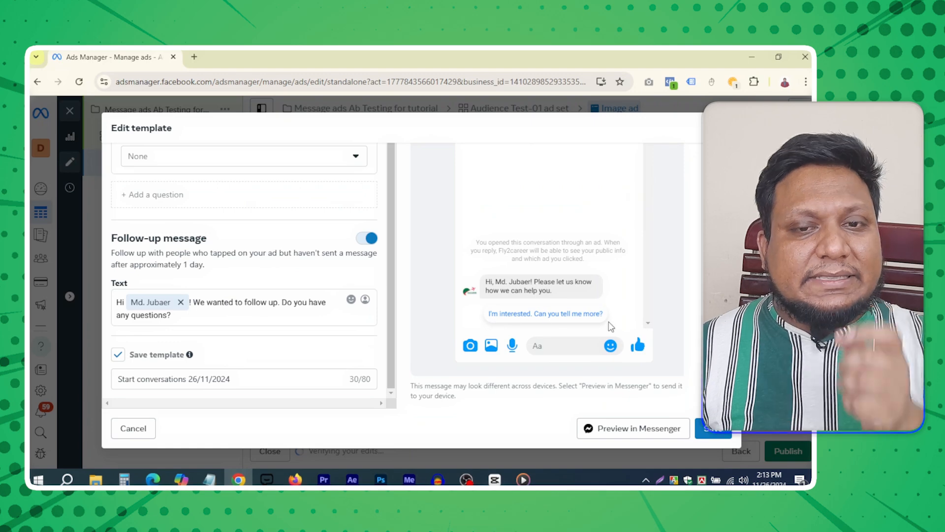
Review the template's greeting, remaining question and follow-up message, and save the message template.
{"action": "scroll", "coordinate": [326, 307], "scroll_direction": "up", "scroll_amount": 1}
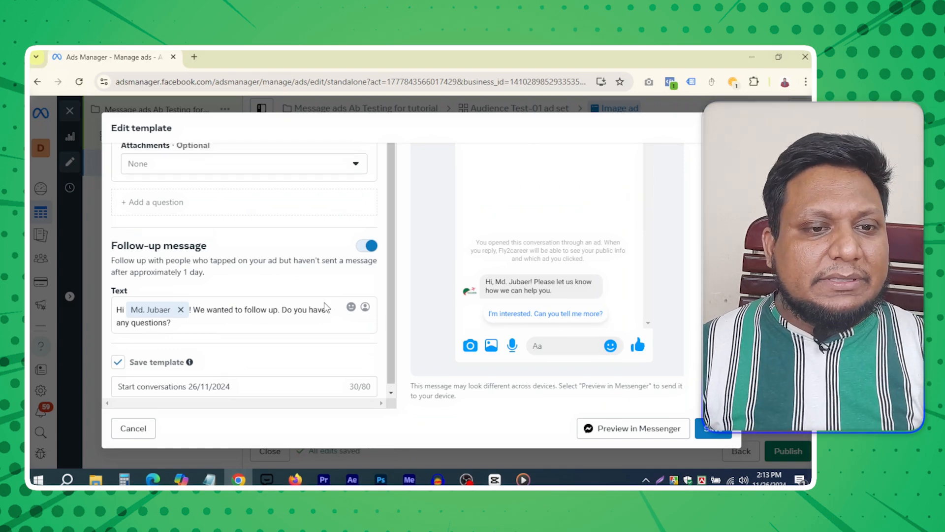
{"action": "scroll", "coordinate": [325, 307], "scroll_direction": "up", "scroll_amount": 5}
{"action": "scroll", "coordinate": [286, 285], "scroll_direction": "up", "scroll_amount": 5}
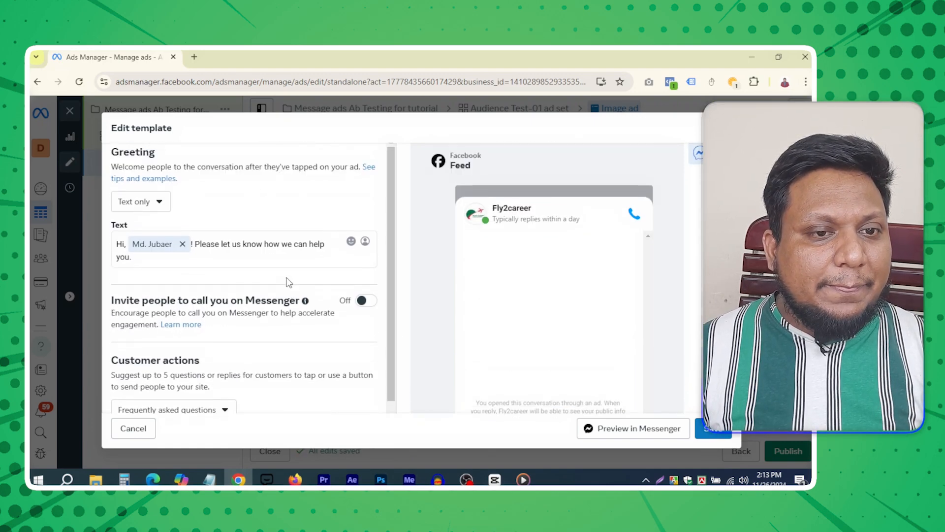
{"action": "scroll", "coordinate": [289, 282], "scroll_direction": "down", "scroll_amount": 10}
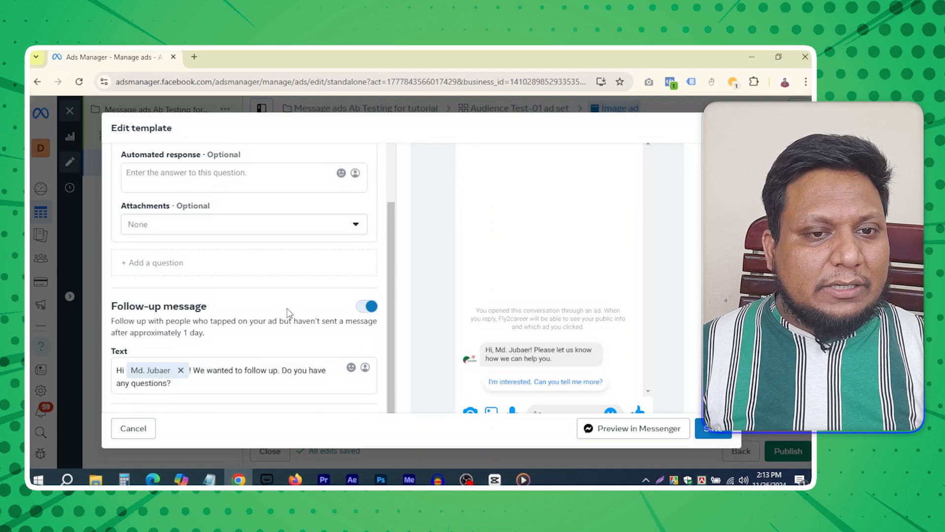
{"action": "scroll", "coordinate": [276, 300], "scroll_direction": "up", "scroll_amount": 2}
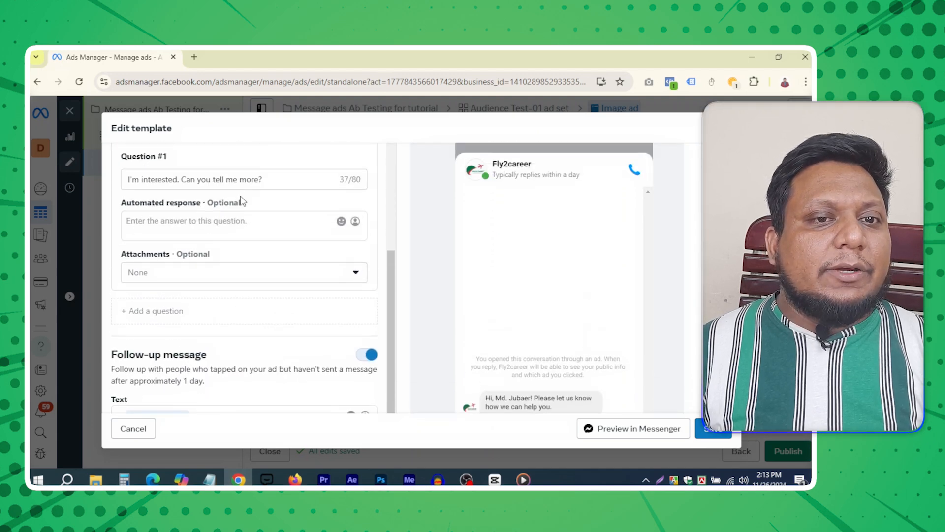
{"action": "scroll", "coordinate": [541, 325], "scroll_direction": "down", "scroll_amount": 4}
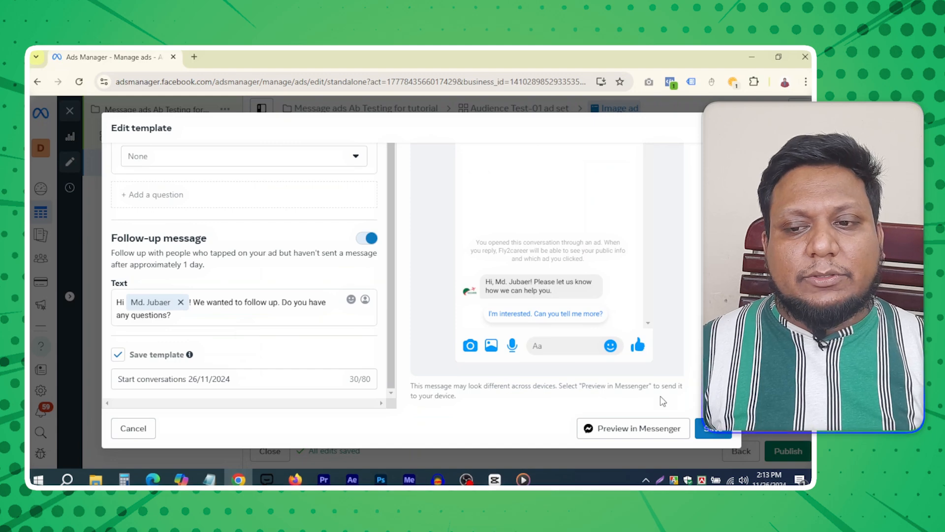
{"action": "left_click", "coordinate": [717, 432]}
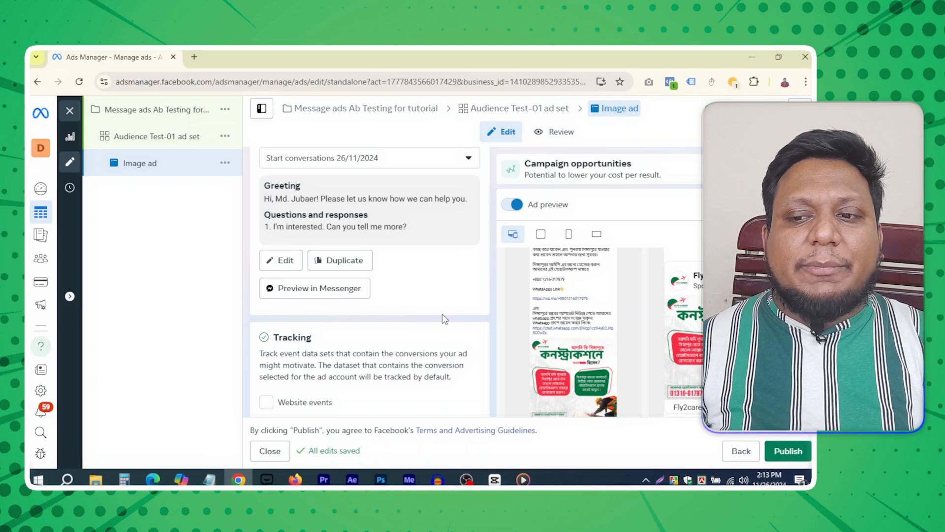
Publish the campaign and continue the A/B test setup with a copy of this ad as Version B.
{"action": "left_click", "coordinate": [789, 451]}
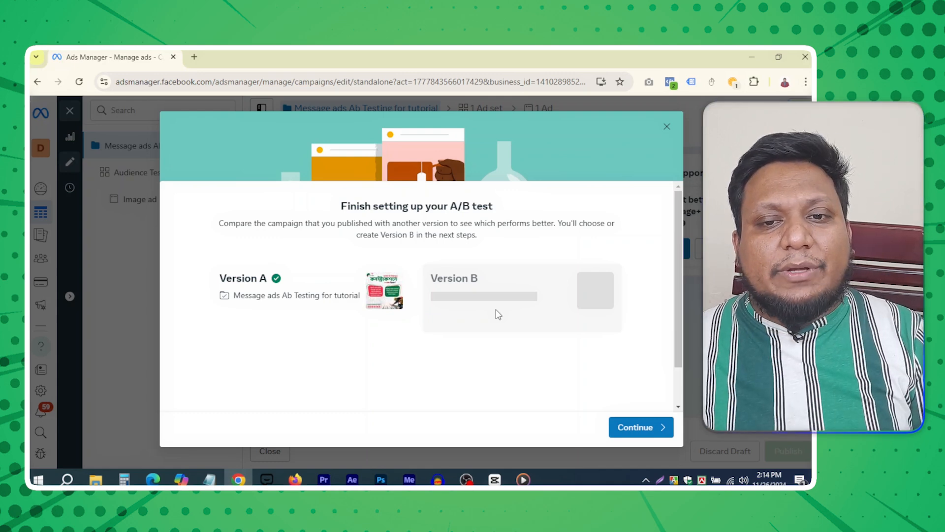
{"action": "left_click", "coordinate": [645, 432]}
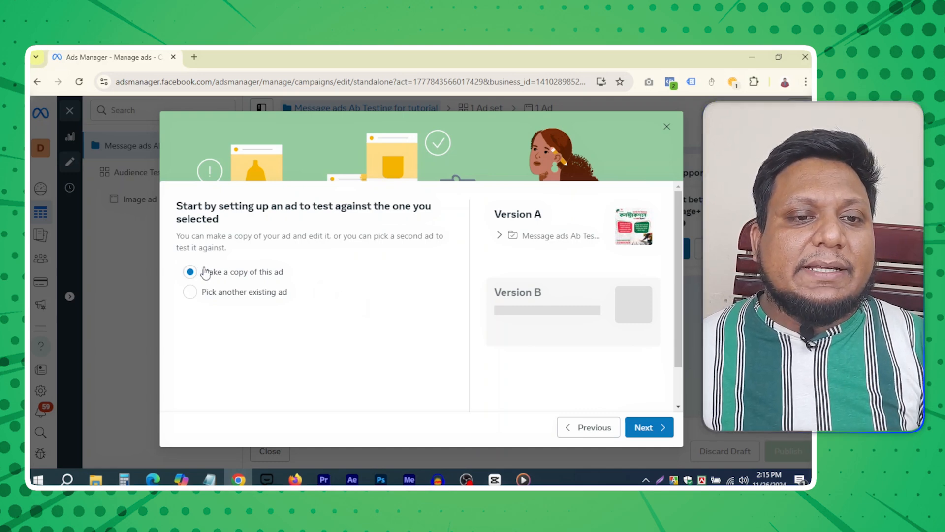
{"action": "left_click", "coordinate": [654, 427]}
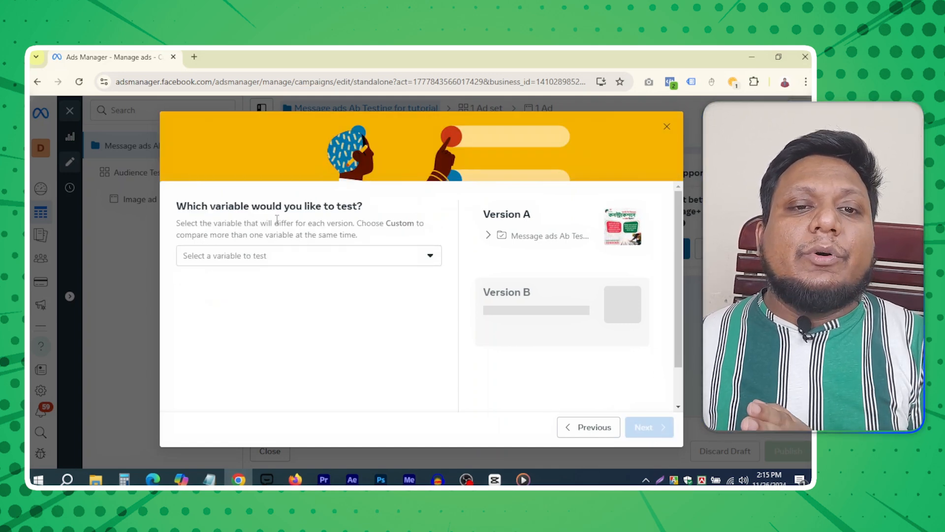
Choose Audience as the variable to test and Audience Test-01 ad set as the ad set to copy.
{"action": "left_click", "coordinate": [351, 258]}
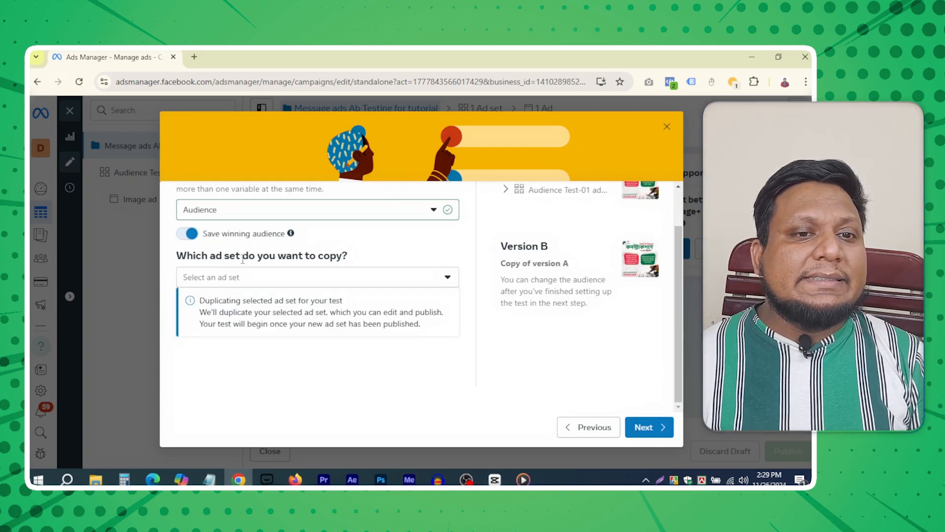
{"action": "left_click", "coordinate": [373, 278]}
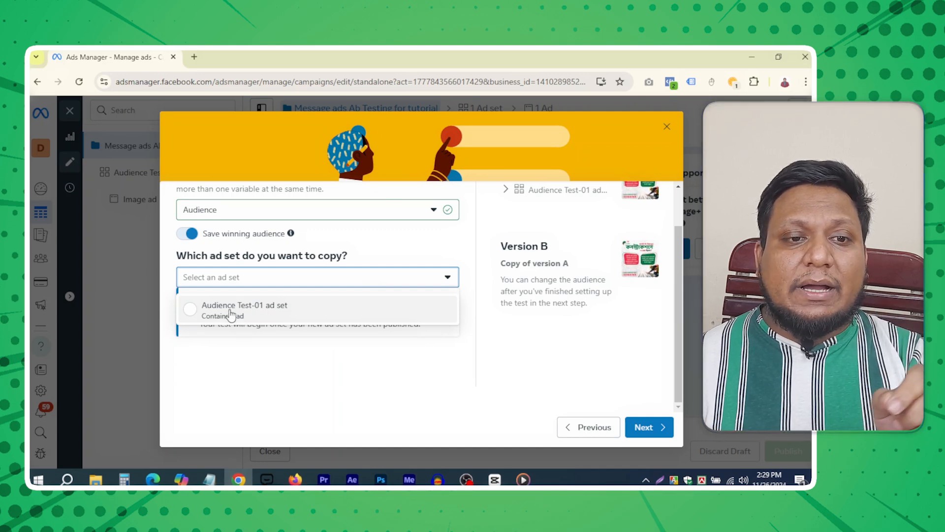
{"action": "left_click", "coordinate": [266, 314]}
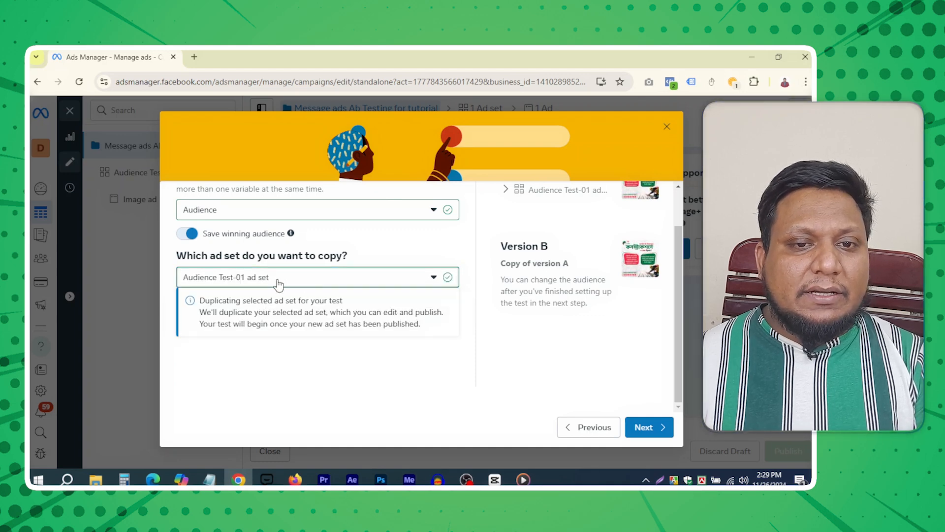
{"action": "left_click", "coordinate": [649, 426]}
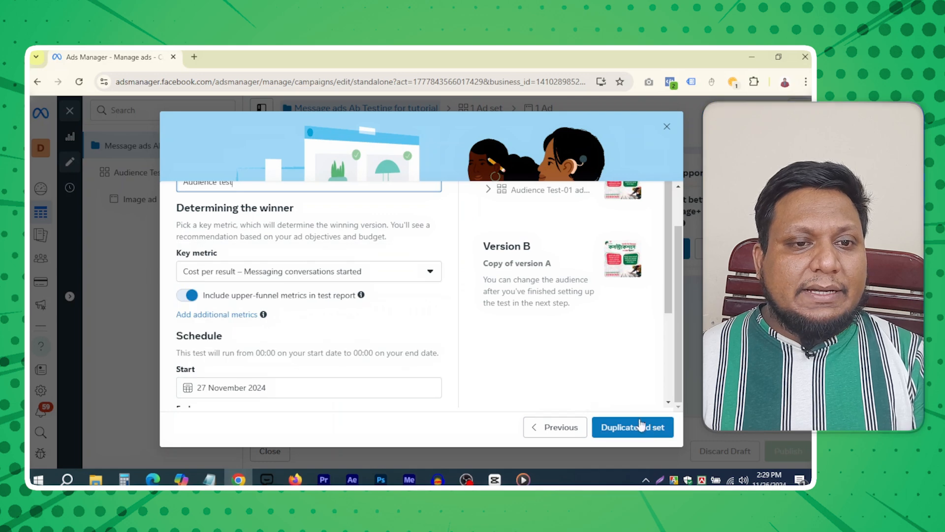
Rename the A/B test as Message ad Audience test.
{"action": "scroll", "coordinate": [397, 319], "scroll_direction": "up", "scroll_amount": 1}
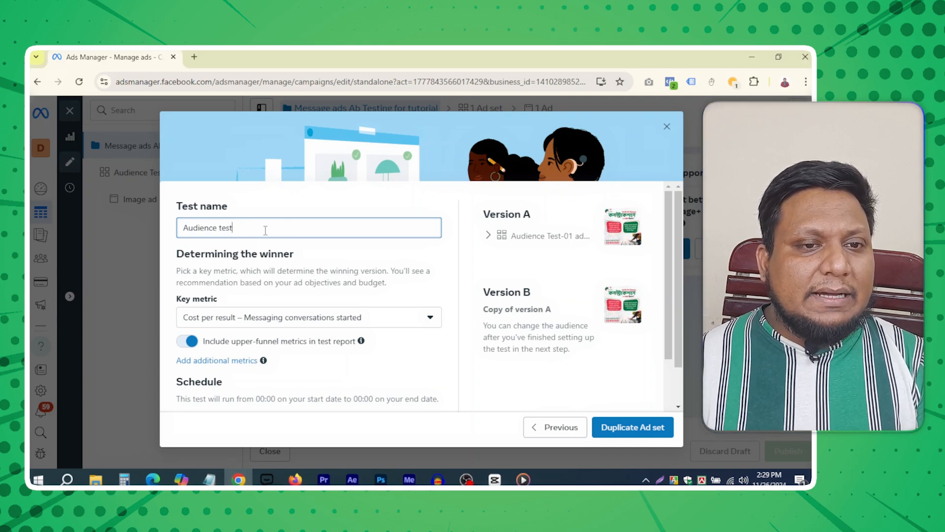
{"action": "scroll", "coordinate": [289, 230], "scroll_direction": "down", "scroll_amount": 1}
{"action": "scroll", "coordinate": [289, 226], "scroll_direction": "up", "scroll_amount": 1}
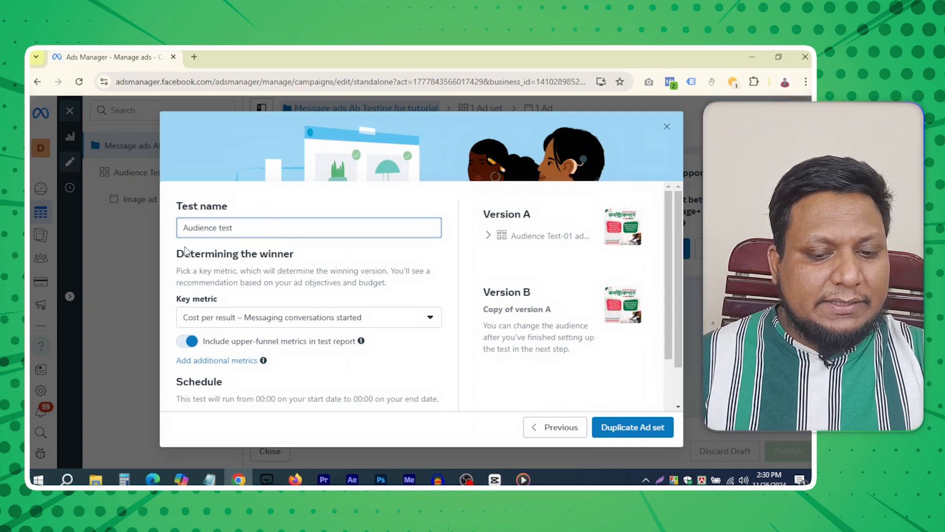
{"action": "type", "text": "ess"}
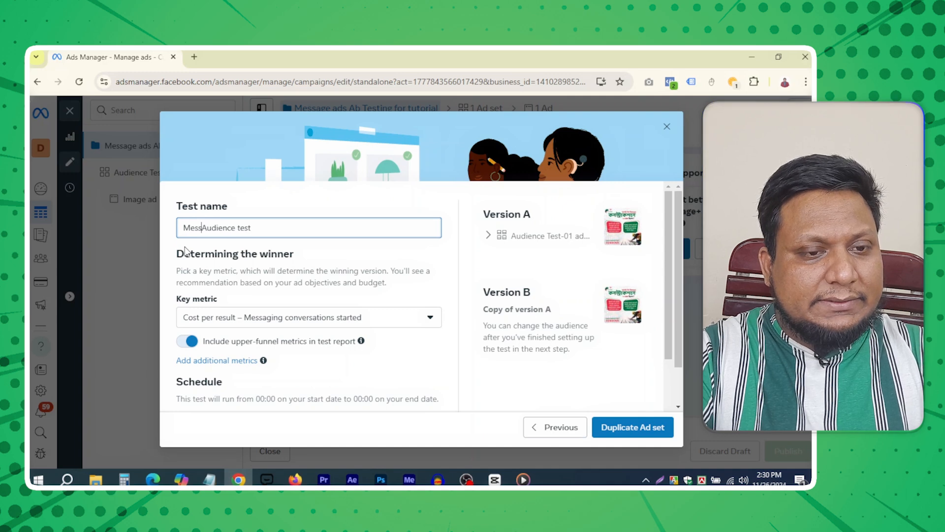
{"action": "type", "text": "age ad"}
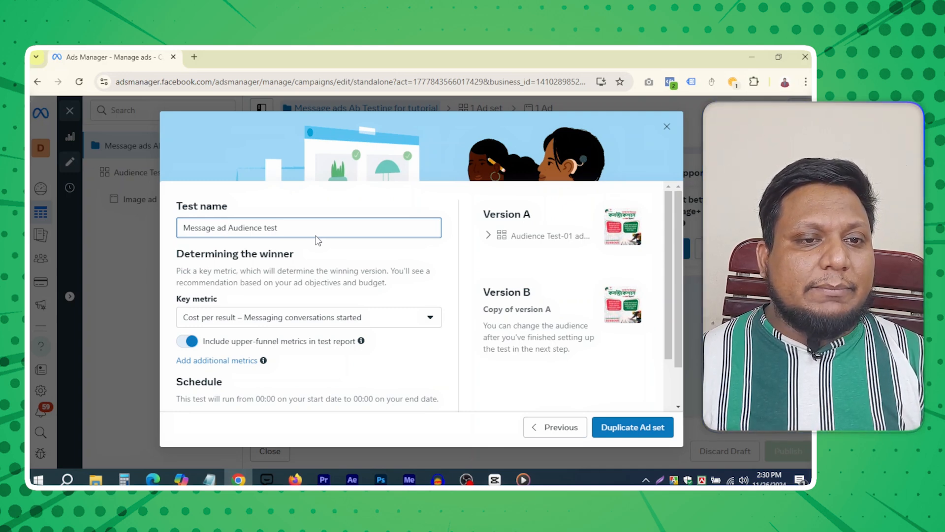
{"action": "scroll", "coordinate": [303, 264], "scroll_direction": "down", "scroll_amount": 2}
{"action": "scroll", "coordinate": [301, 268], "scroll_direction": "up", "scroll_amount": 2}
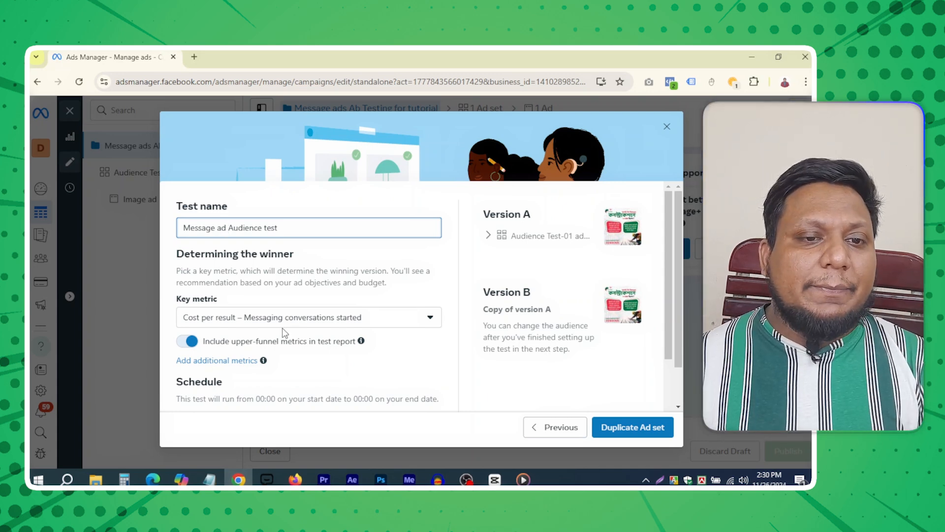
Select Cost per result – Messaging conversations started as the test's key metric and review the test schedule.
{"action": "scroll", "coordinate": [295, 279], "scroll_direction": "down", "scroll_amount": 2}
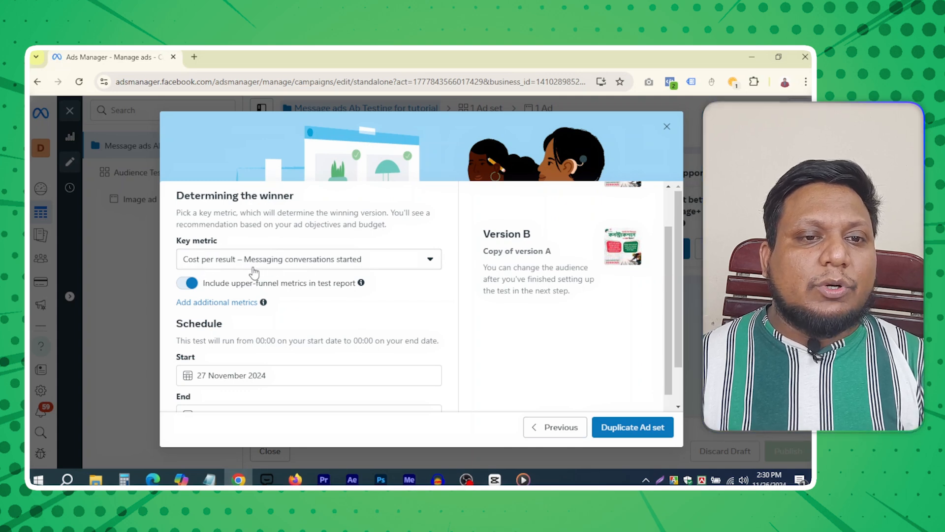
{"action": "left_click", "coordinate": [263, 268]}
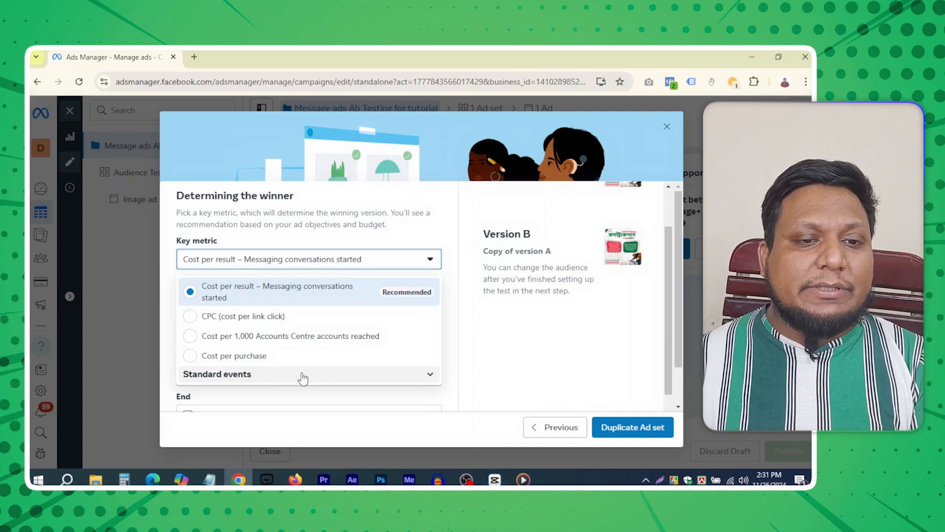
{"action": "left_click", "coordinate": [424, 375]}
{"action": "scroll", "coordinate": [379, 372], "scroll_direction": "down", "scroll_amount": 8}
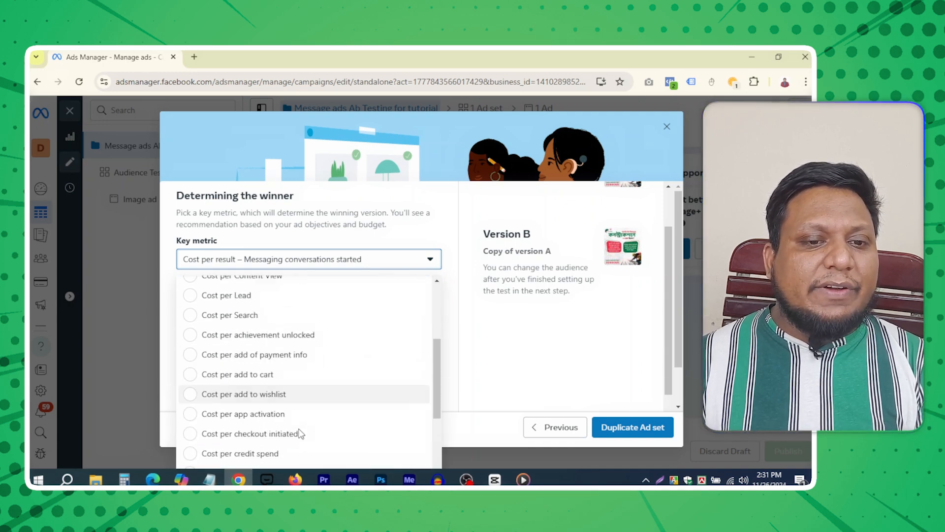
{"action": "scroll", "coordinate": [300, 435], "scroll_direction": "up", "scroll_amount": 6}
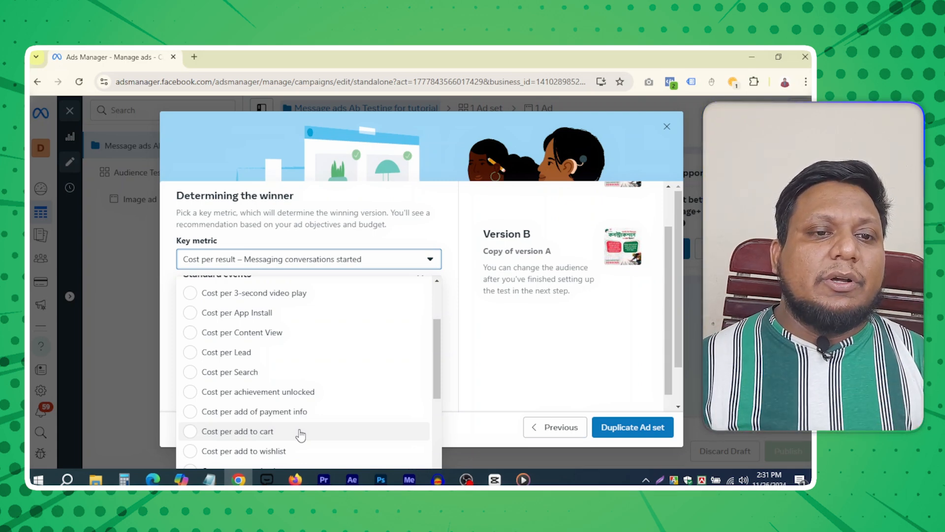
{"action": "scroll", "coordinate": [301, 433], "scroll_direction": "up", "scroll_amount": 3}
{"action": "left_click", "coordinate": [417, 376]}
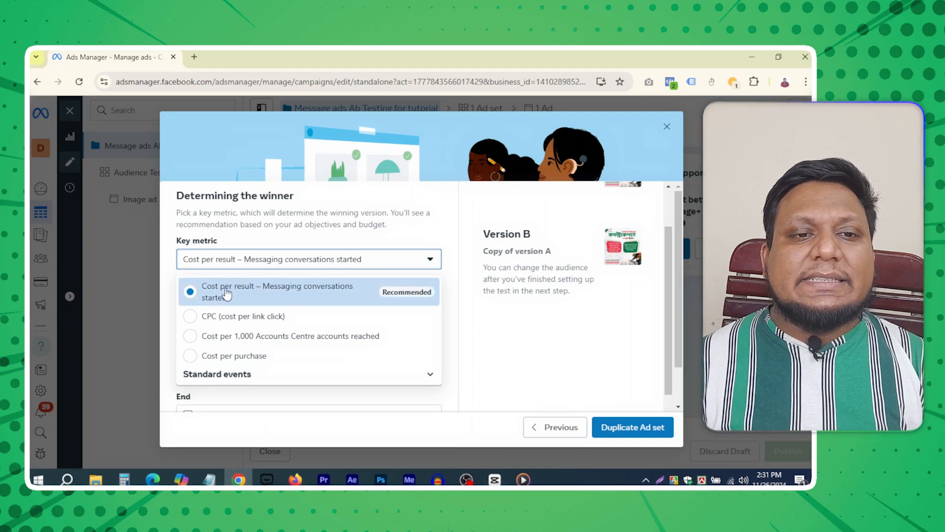
{"action": "left_click", "coordinate": [287, 302]}
{"action": "scroll", "coordinate": [387, 247], "scroll_direction": "down", "scroll_amount": 2}
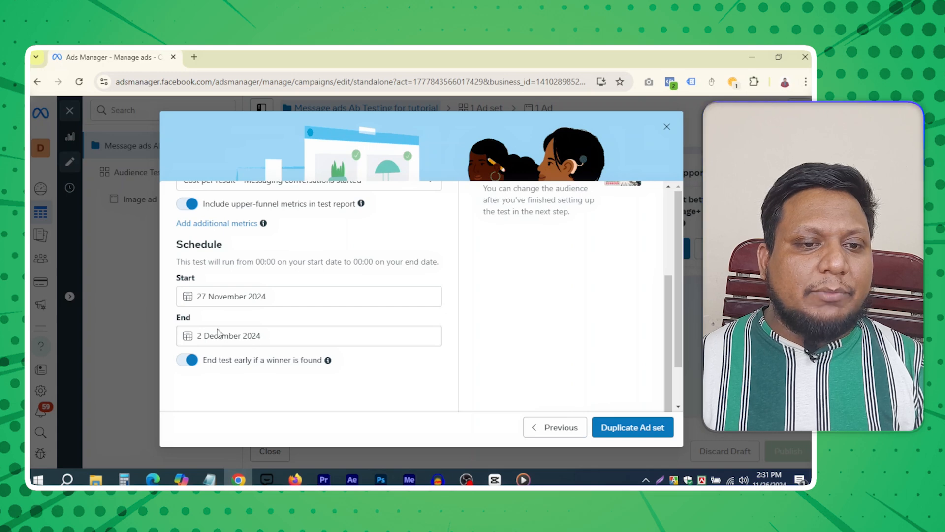
{"action": "scroll", "coordinate": [426, 367], "scroll_direction": "down", "scroll_amount": 1}
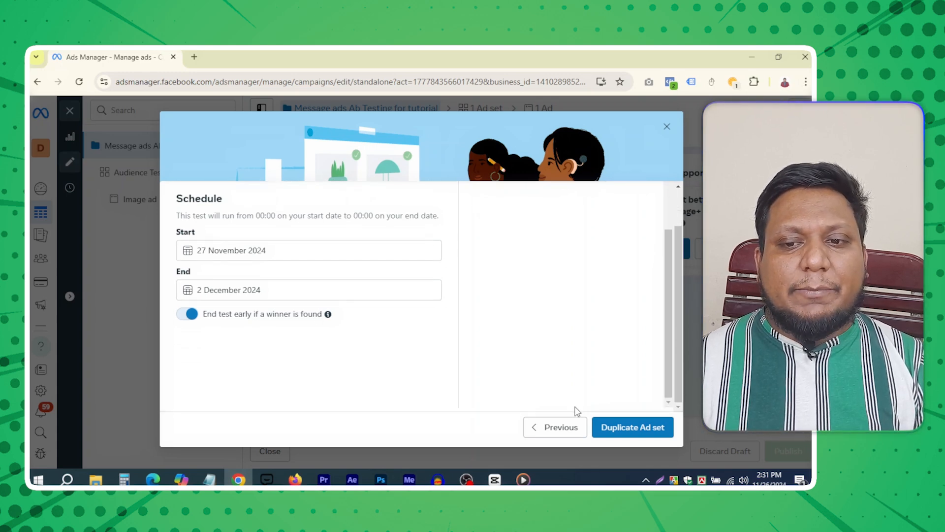
{"action": "scroll", "coordinate": [363, 344], "scroll_direction": "up", "scroll_amount": 3}
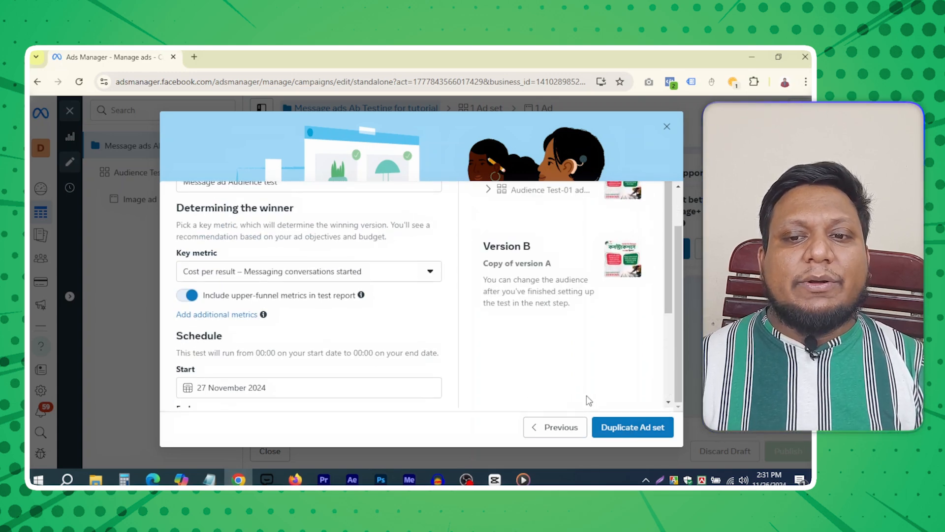
{"action": "scroll", "coordinate": [506, 361], "scroll_direction": "up", "scroll_amount": 1}
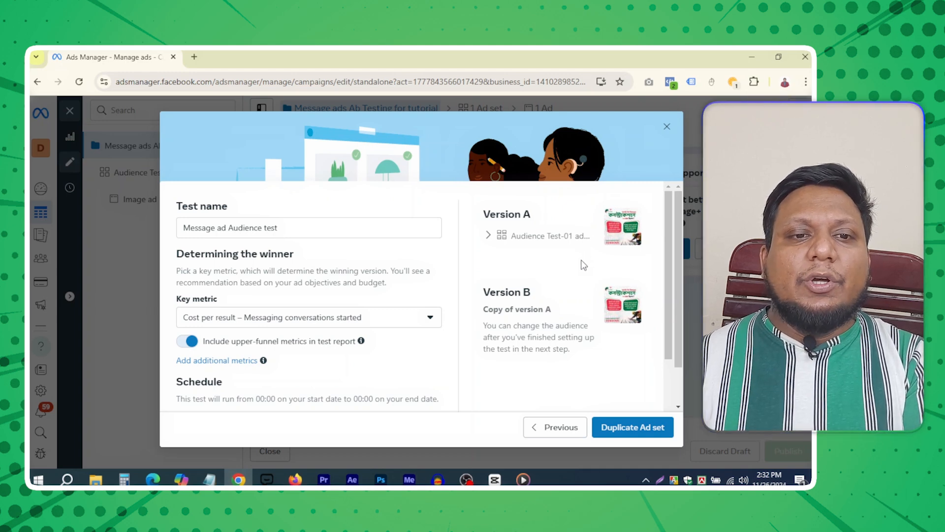
Capture a screenshot of the A/B test setup dialog and save it to Downloads as Screenshot_29.png.
{"action": "scroll", "coordinate": [583, 269], "scroll_direction": "down", "scroll_amount": 1}
{"action": "scroll", "coordinate": [582, 266], "scroll_direction": "down", "scroll_amount": 2}
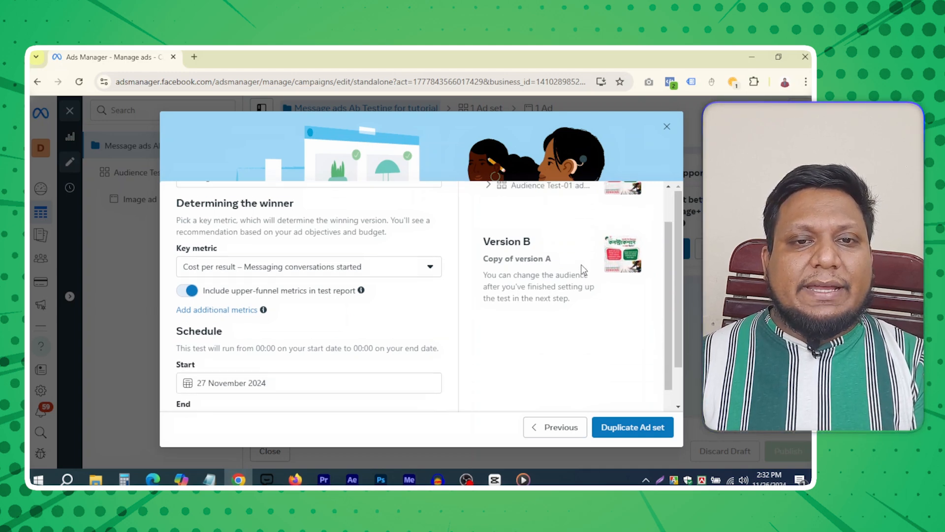
{"action": "scroll", "coordinate": [583, 268], "scroll_direction": "up", "scroll_amount": 3}
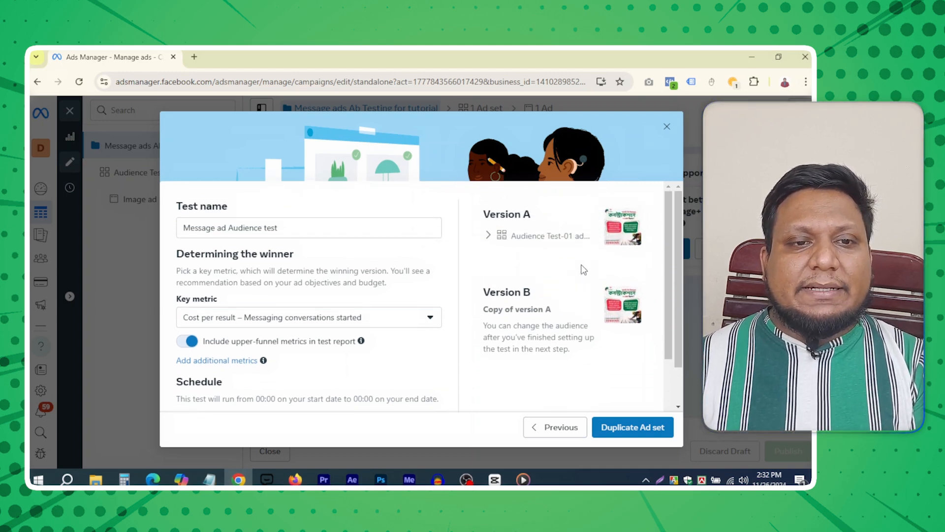
{"action": "left_click", "coordinate": [672, 480]}
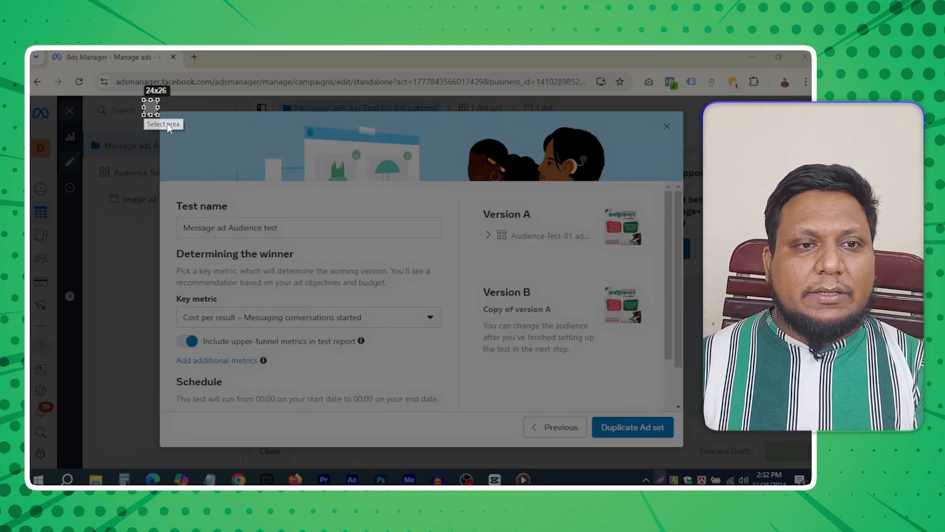
{"action": "left_click_drag", "start_coordinate": [143, 100], "coordinate": [706, 460]}
{"action": "left_click", "coordinate": [678, 471]}
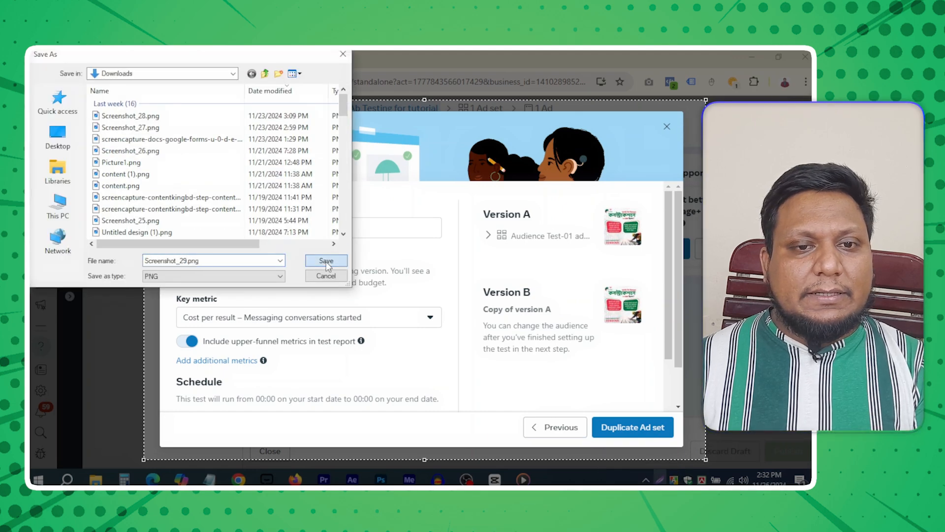
{"action": "left_click", "coordinate": [325, 260]}
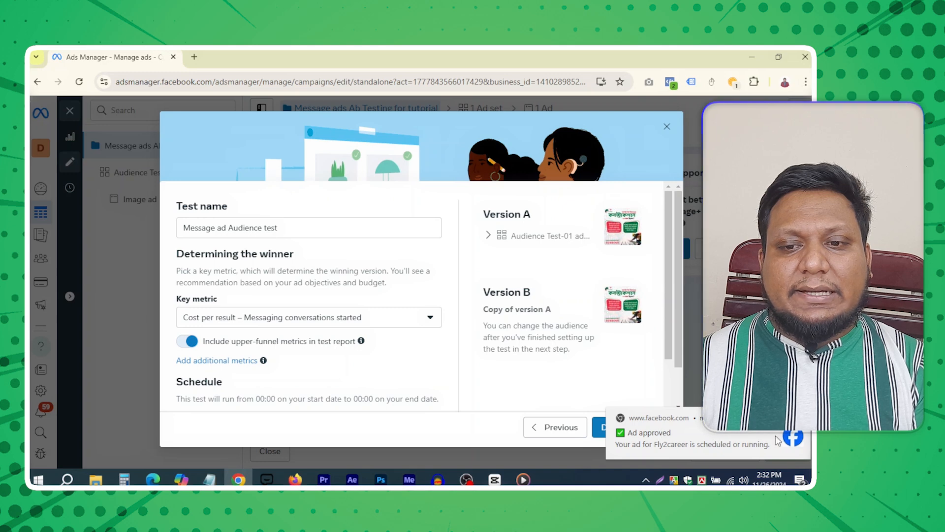
Duplicate the ad set for Version B and rename the copy Test - Audience Test-02 ad set.
{"action": "left_click", "coordinate": [656, 428]}
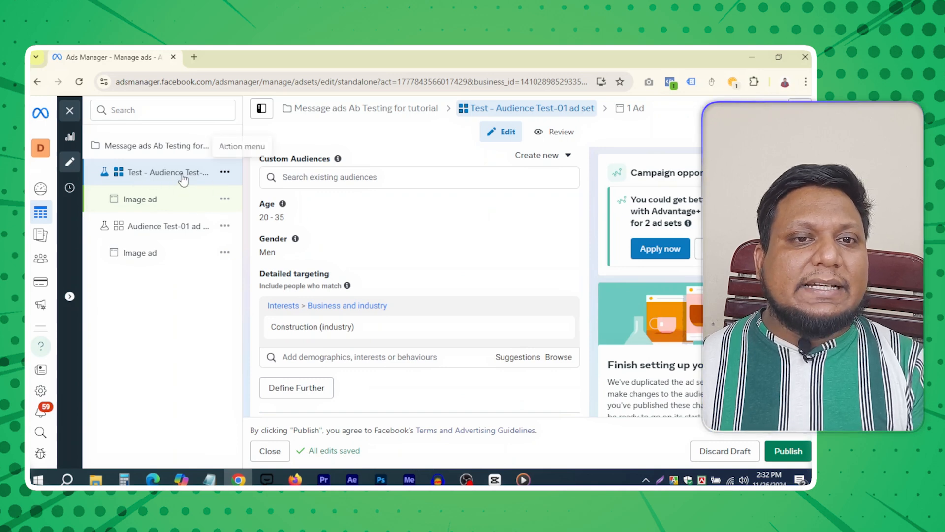
{"action": "scroll", "coordinate": [373, 214], "scroll_direction": "up", "scroll_amount": 15}
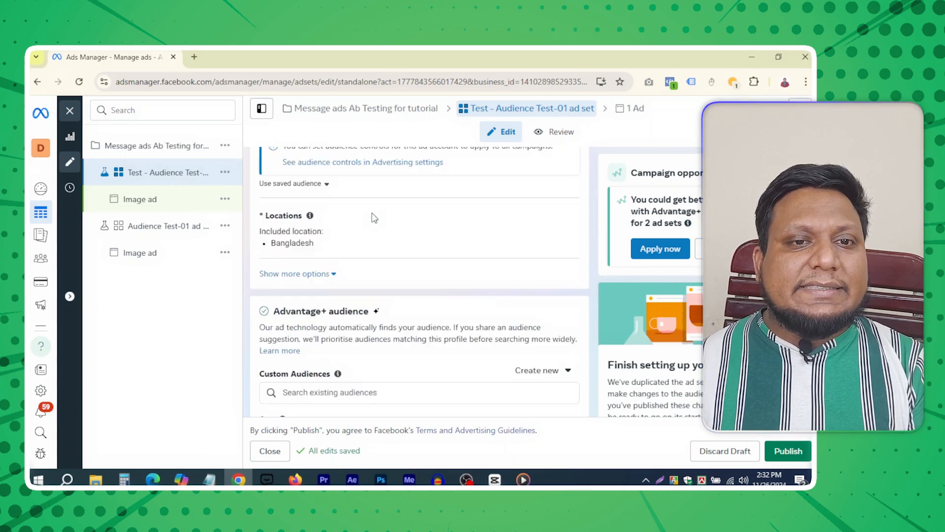
{"action": "scroll", "coordinate": [373, 216], "scroll_direction": "up", "scroll_amount": 5}
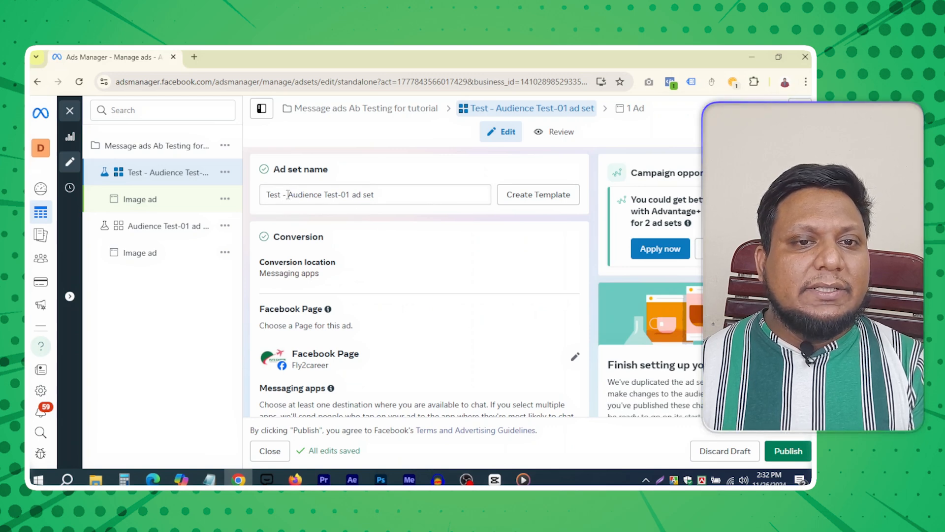
{"action": "left_click", "coordinate": [349, 198]}
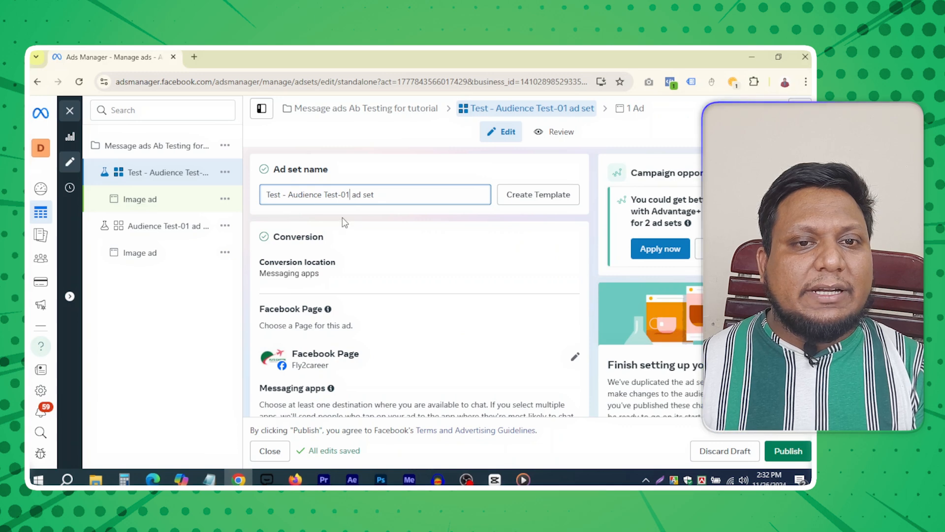
{"action": "key", "text": "BackSpace"}
{"action": "type", "text": "2"}
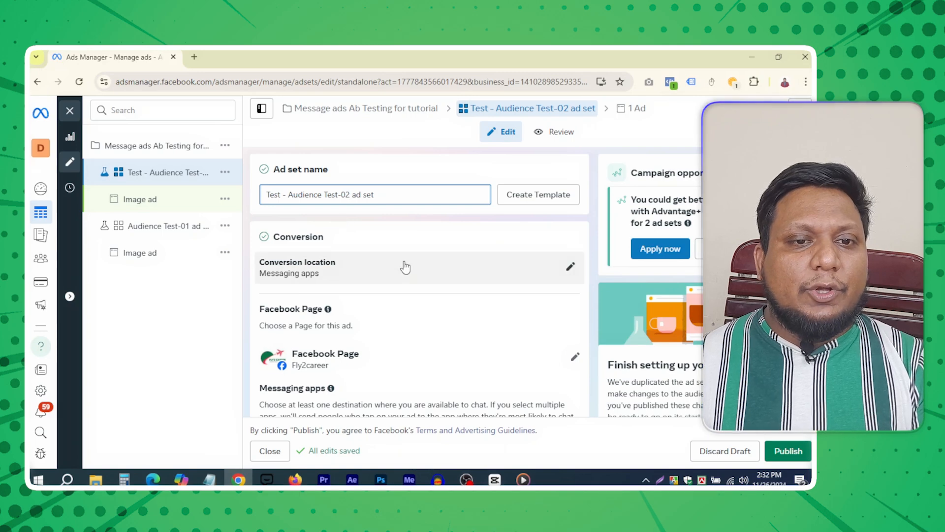
Remove the Construction (industry) interest from the duplicated ad set's detailed targeting.
{"action": "scroll", "coordinate": [418, 263], "scroll_direction": "down", "scroll_amount": 3}
{"action": "scroll", "coordinate": [423, 263], "scroll_direction": "down", "scroll_amount": 8}
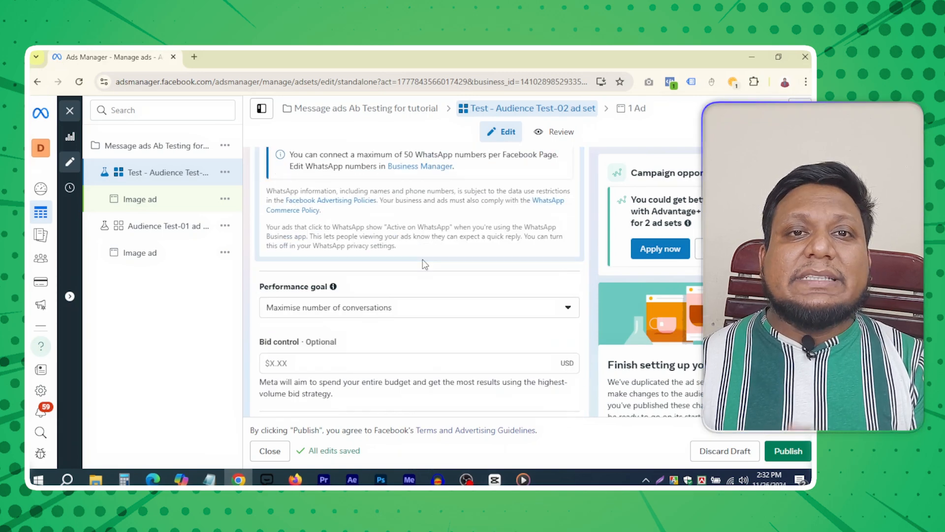
{"action": "scroll", "coordinate": [431, 266], "scroll_direction": "down", "scroll_amount": 10}
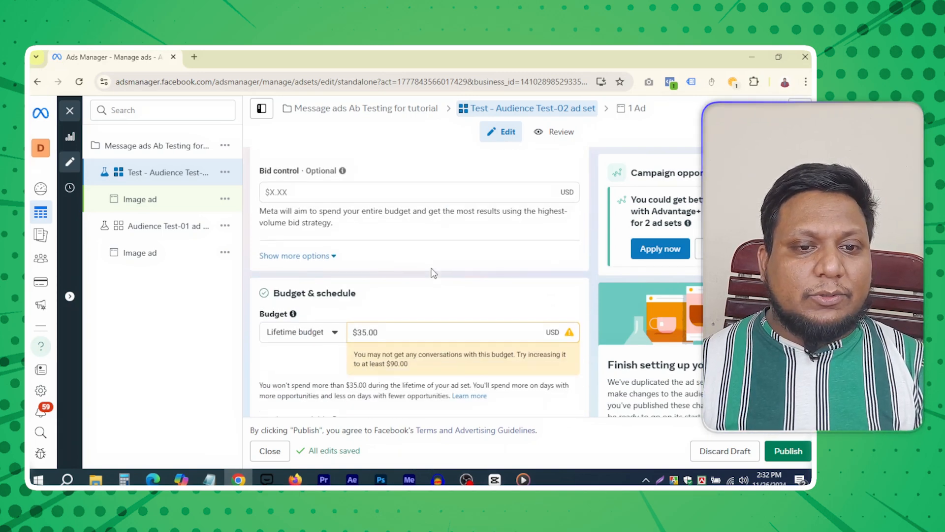
{"action": "scroll", "coordinate": [430, 269], "scroll_direction": "down", "scroll_amount": 10}
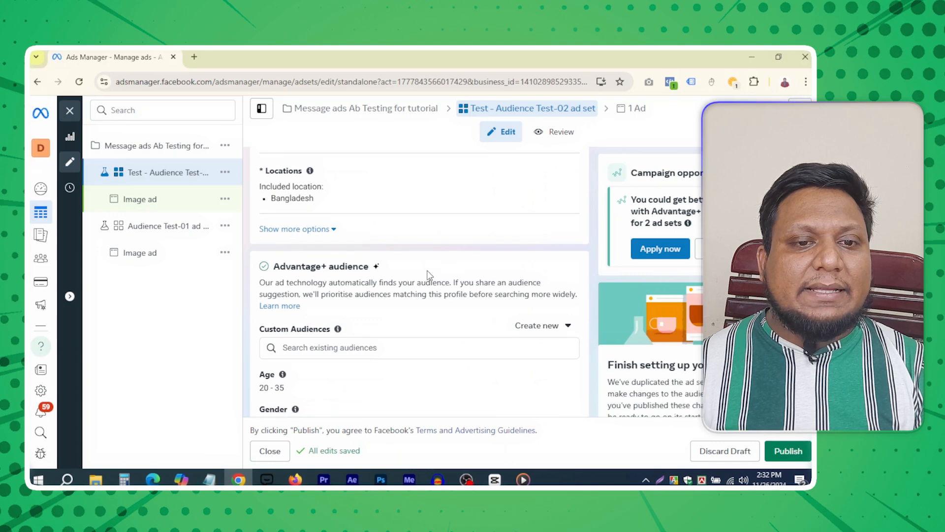
{"action": "scroll", "coordinate": [429, 275], "scroll_direction": "down", "scroll_amount": 2}
{"action": "mouse_move", "coordinate": [308, 286]}
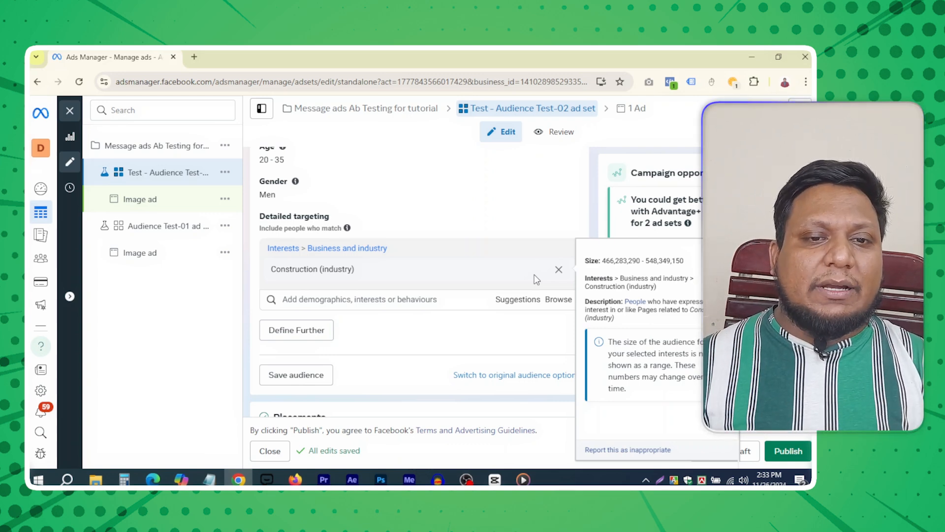
{"action": "left_click", "coordinate": [558, 271]}
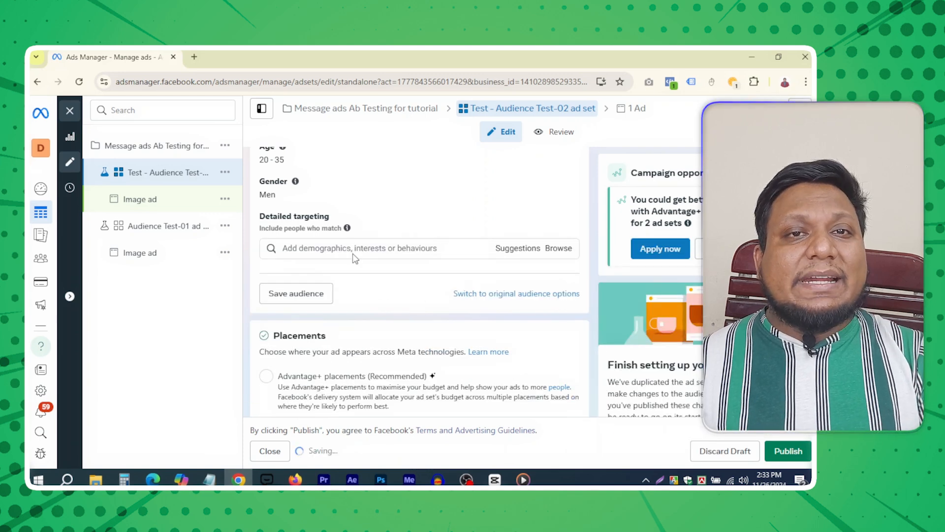
Add the Work abroad interest to the duplicated ad set's detailed targeting.
{"action": "left_click", "coordinate": [345, 250]}
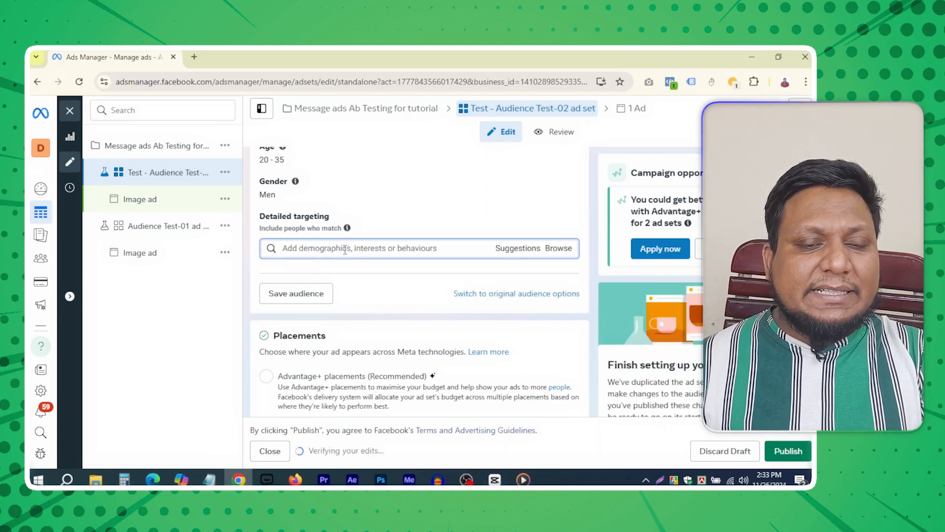
{"action": "type", "text": "w"}
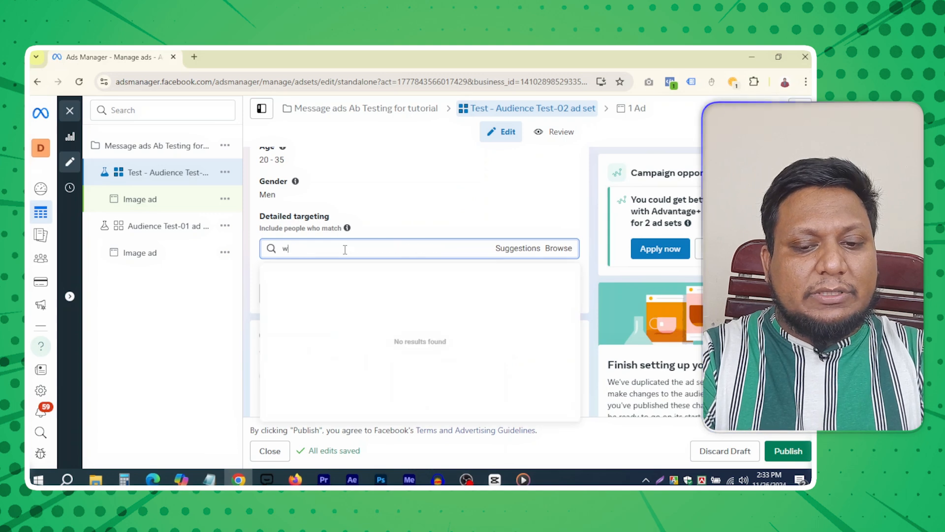
{"action": "type", "text": "ork ab"}
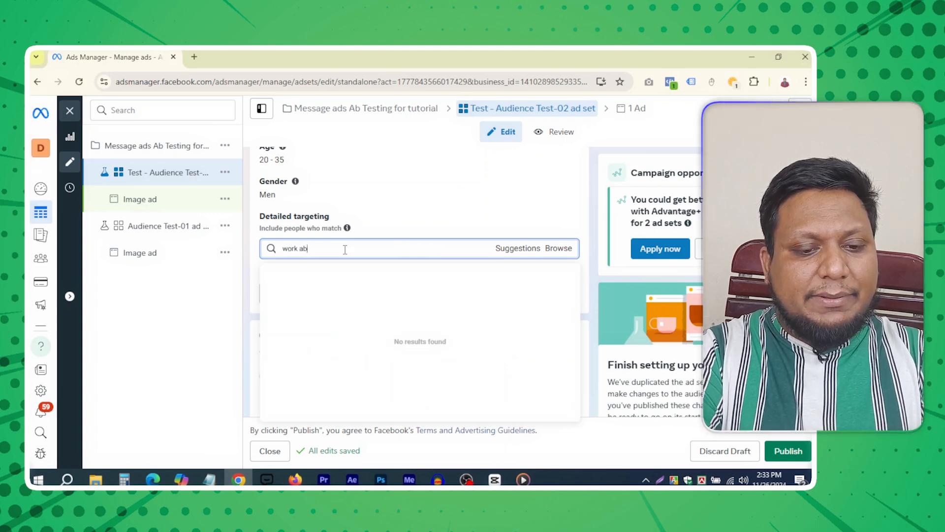
{"action": "type", "text": "road"}
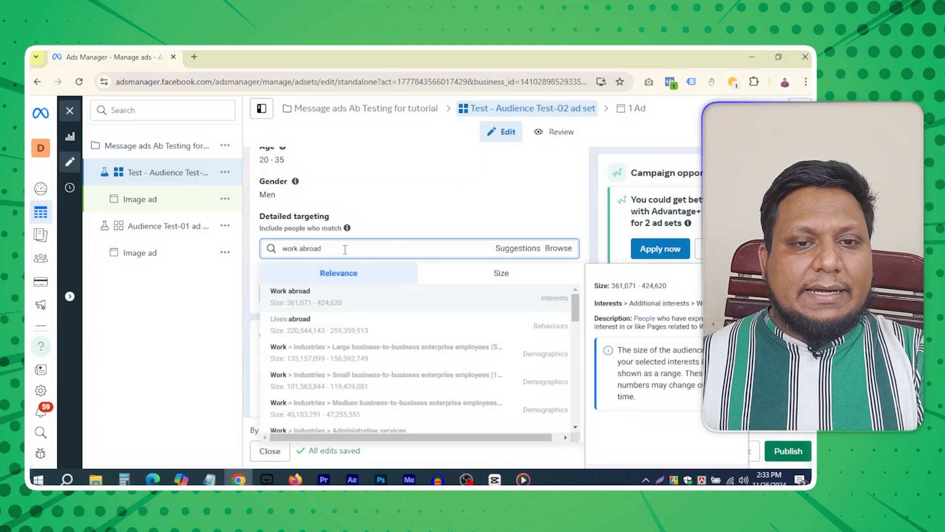
{"action": "left_click", "coordinate": [282, 295]}
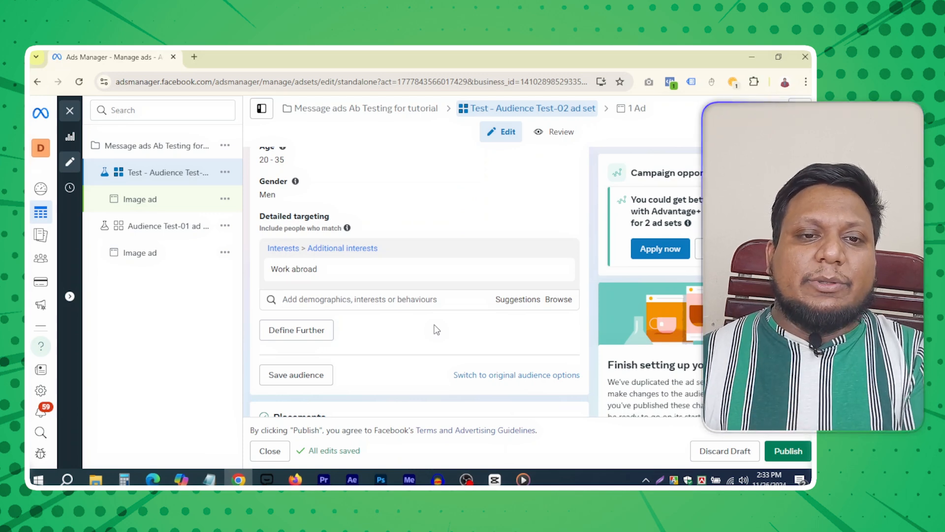
{"action": "mouse_move", "coordinate": [373, 284]}
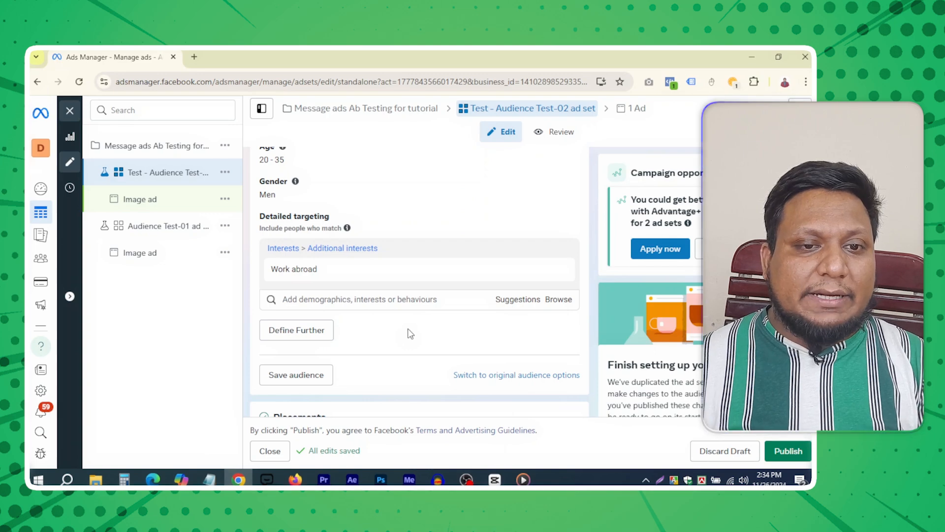
Review the duplicated ad set's placements, budget and schedule, and the creative of its image ad.
{"action": "scroll", "coordinate": [410, 333], "scroll_direction": "down", "scroll_amount": 4}
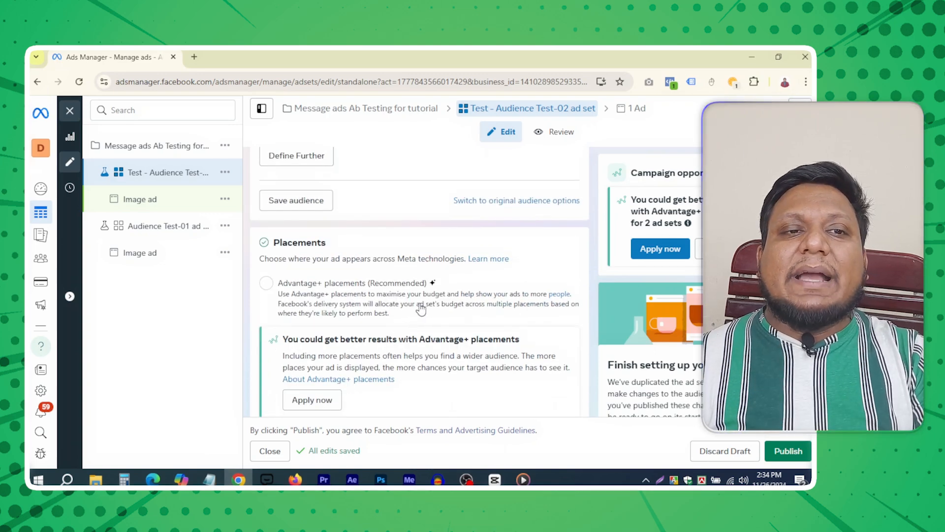
{"action": "scroll", "coordinate": [423, 309], "scroll_direction": "up", "scroll_amount": 15}
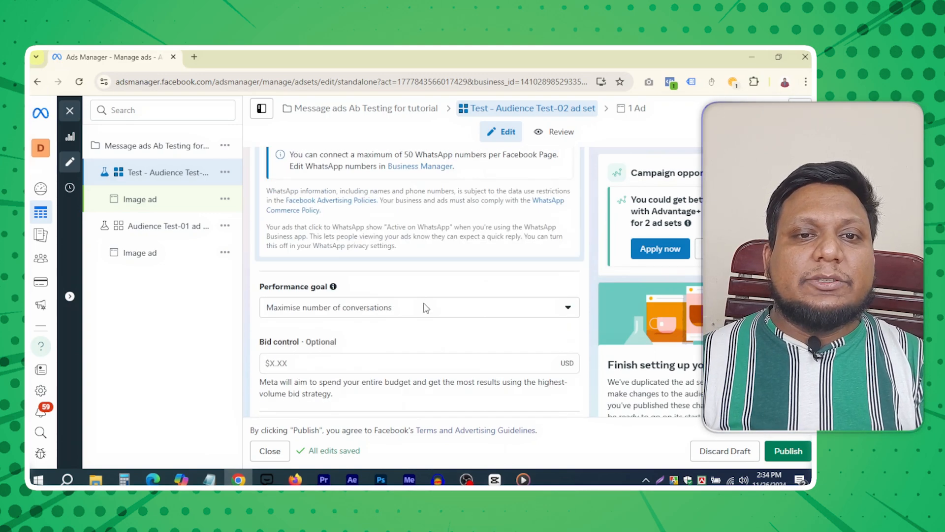
{"action": "scroll", "coordinate": [426, 308], "scroll_direction": "up", "scroll_amount": 6}
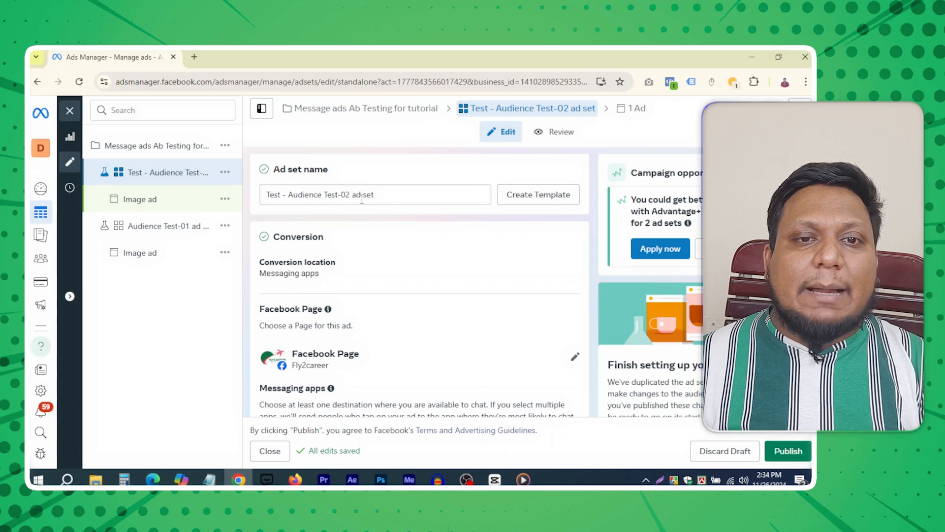
{"action": "scroll", "coordinate": [367, 201], "scroll_direction": "down", "scroll_amount": 4}
{"action": "scroll", "coordinate": [340, 194], "scroll_direction": "up", "scroll_amount": 4}
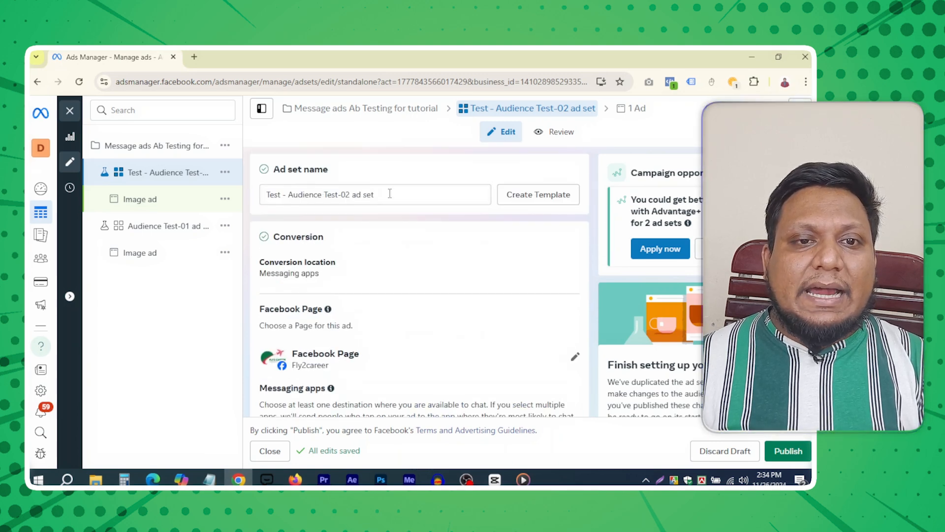
{"action": "scroll", "coordinate": [390, 197], "scroll_direction": "down", "scroll_amount": 10}
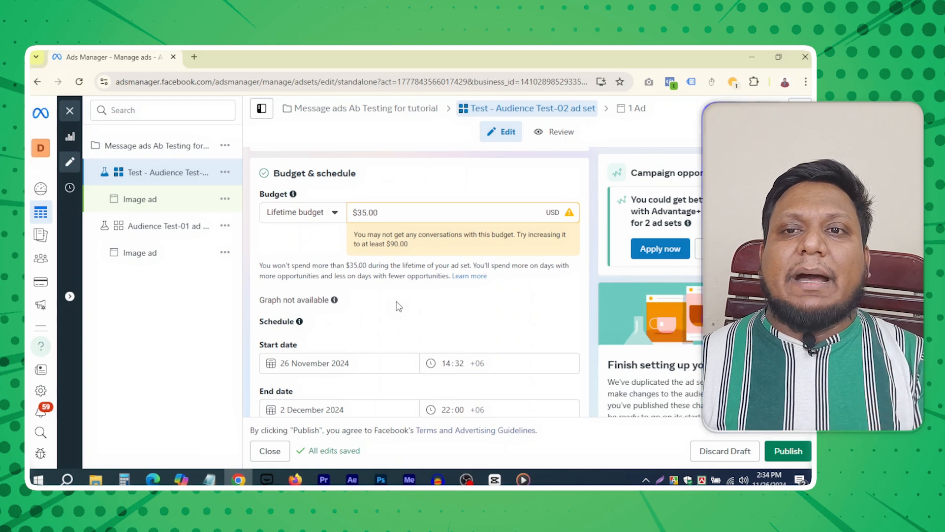
{"action": "left_click", "coordinate": [132, 201]}
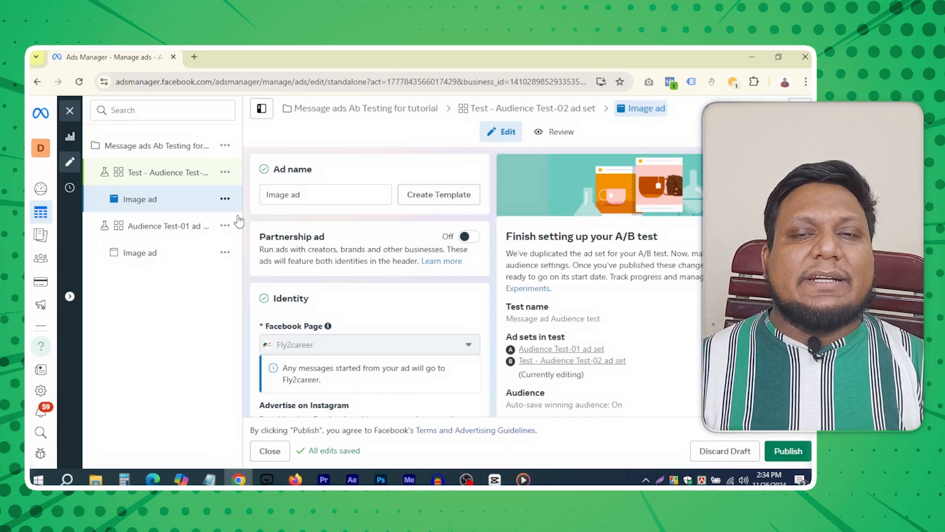
{"action": "scroll", "coordinate": [296, 295], "scroll_direction": "down", "scroll_amount": 10}
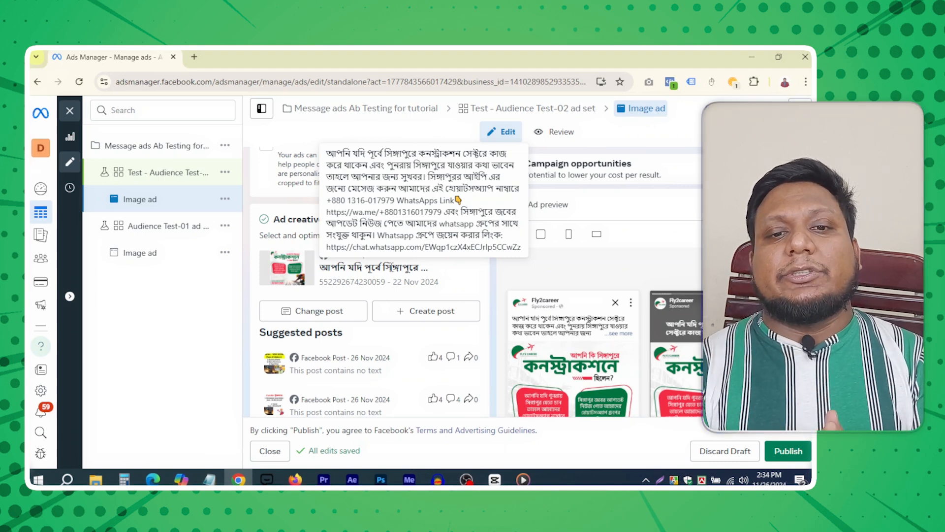
Recheck the Test - Audience Test-02 ad set's settings, publish it with the A/B test, and close the editor.
{"action": "left_click", "coordinate": [163, 178]}
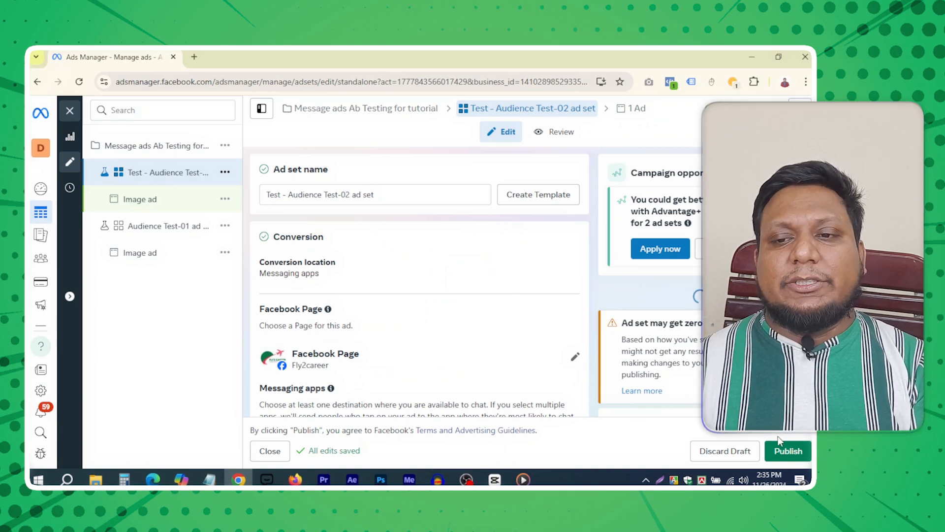
{"action": "scroll", "coordinate": [443, 281], "scroll_direction": "down", "scroll_amount": 5}
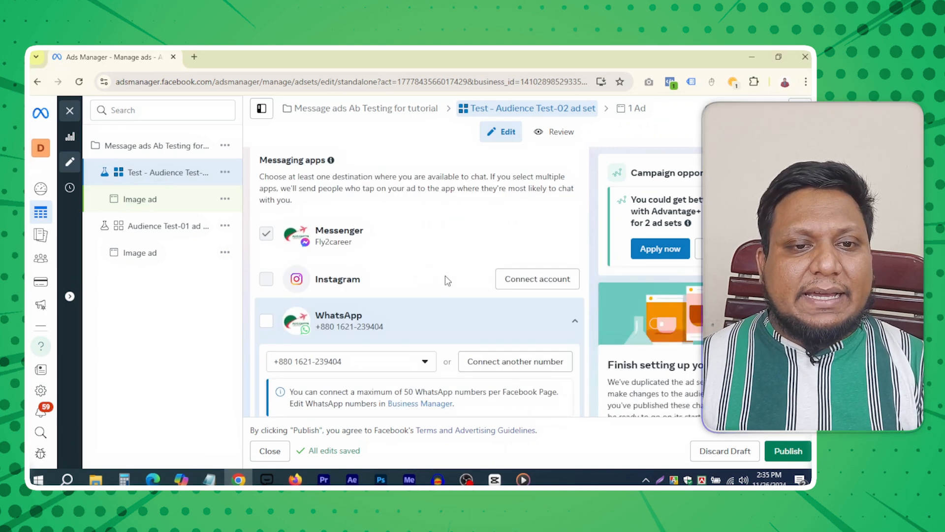
{"action": "scroll", "coordinate": [448, 280], "scroll_direction": "down", "scroll_amount": 3}
{"action": "scroll", "coordinate": [451, 281], "scroll_direction": "up", "scroll_amount": 8}
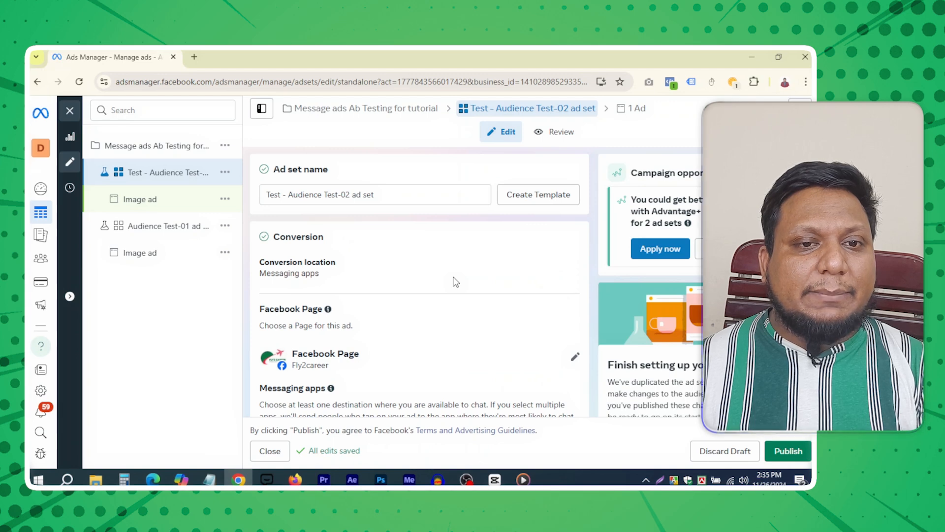
{"action": "scroll", "coordinate": [455, 282], "scroll_direction": "down", "scroll_amount": 15}
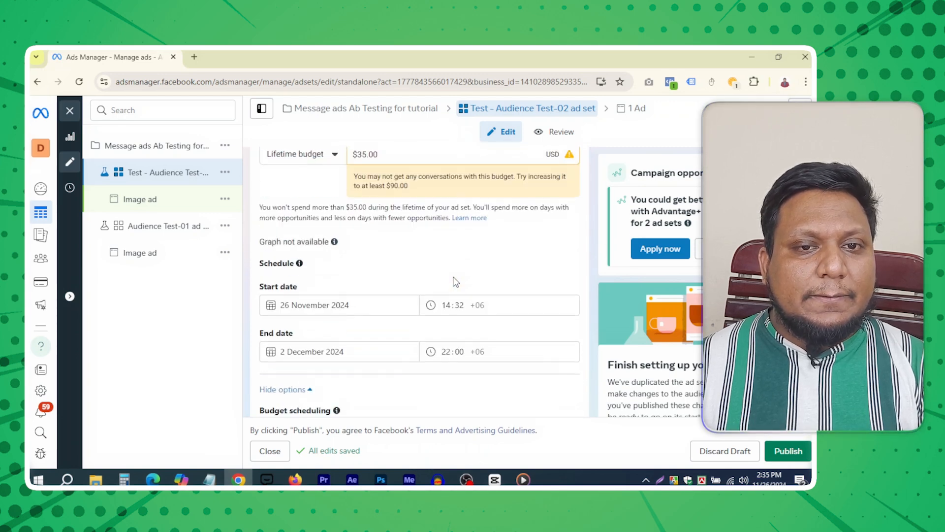
{"action": "scroll", "coordinate": [455, 281], "scroll_direction": "up", "scroll_amount": 2}
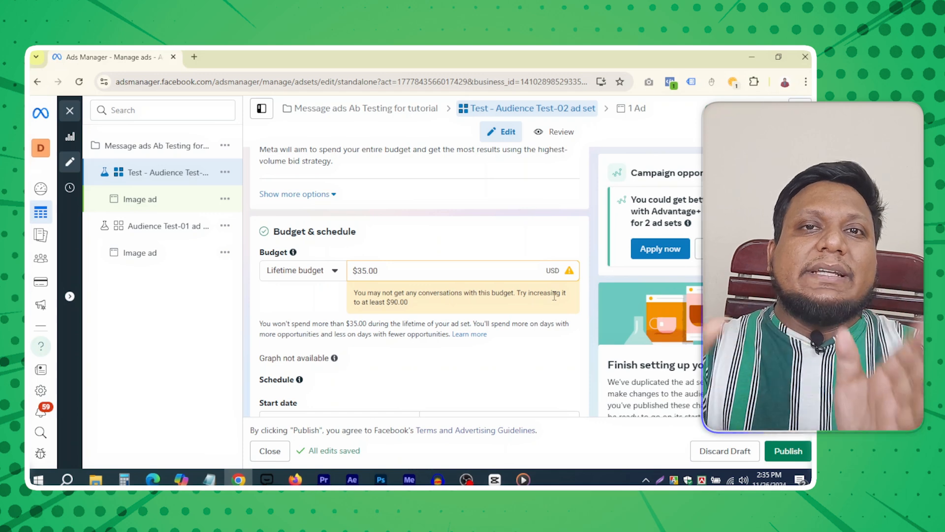
{"action": "left_click", "coordinate": [788, 451]}
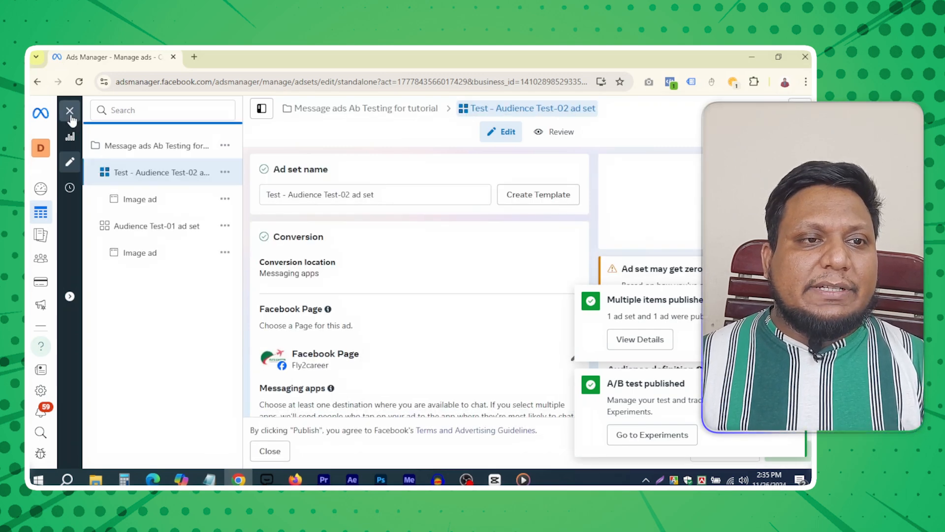
{"action": "left_click", "coordinate": [71, 117]}
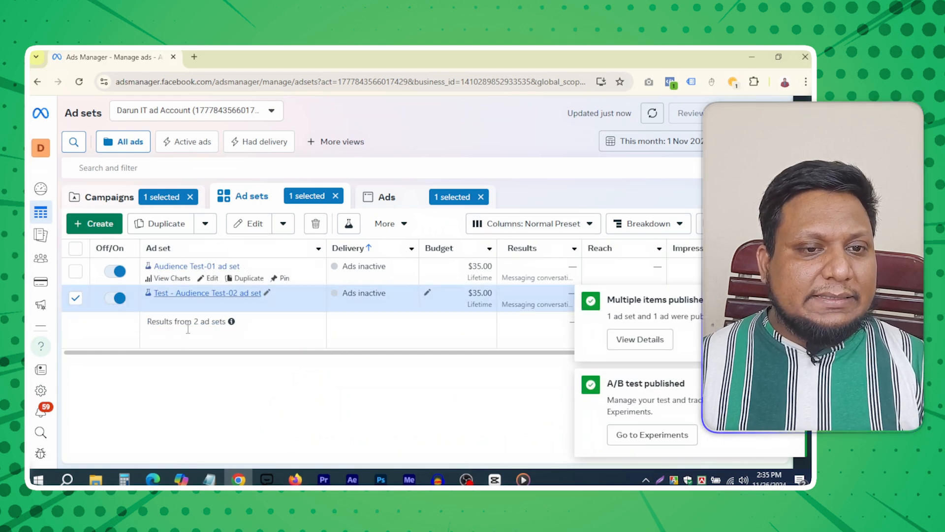
Check the ad in the selected Test - Audience Test-02 ad set and open Meta's Experiments tool.
{"action": "left_click", "coordinate": [406, 200]}
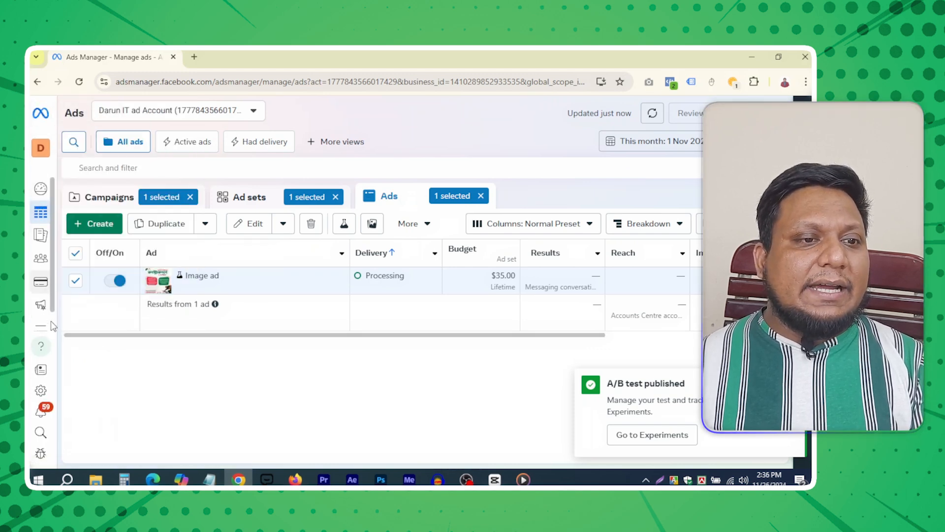
{"action": "mouse_move", "coordinate": [41, 333]}
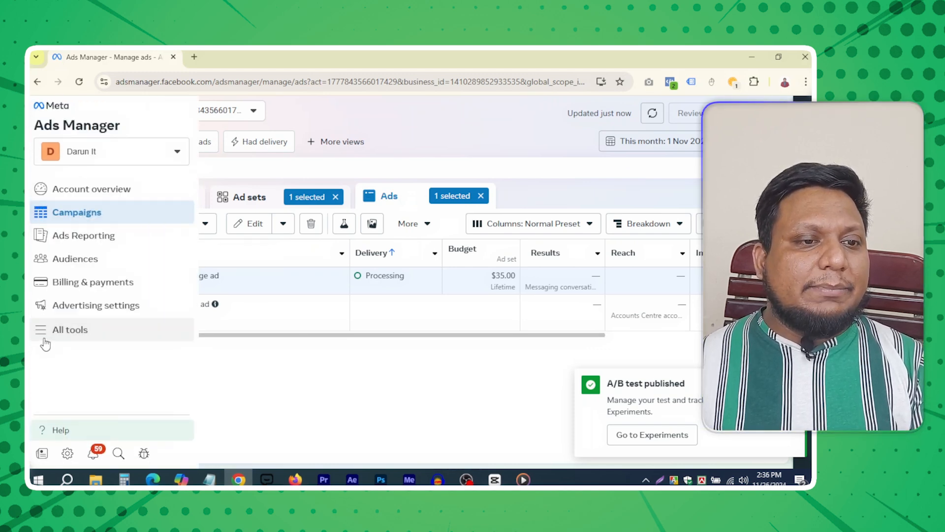
{"action": "left_click", "coordinate": [78, 334]}
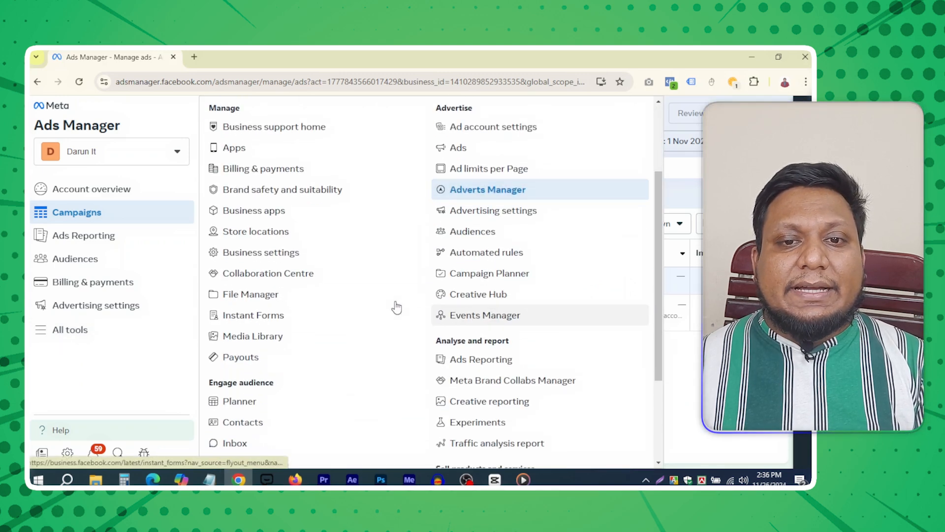
{"action": "scroll", "coordinate": [438, 333], "scroll_direction": "down", "scroll_amount": 2}
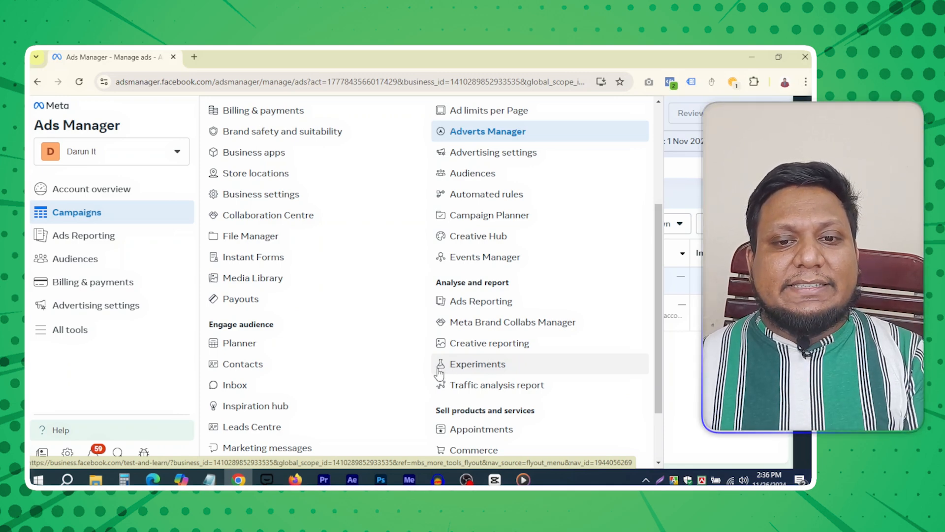
{"action": "left_click", "coordinate": [479, 373]}
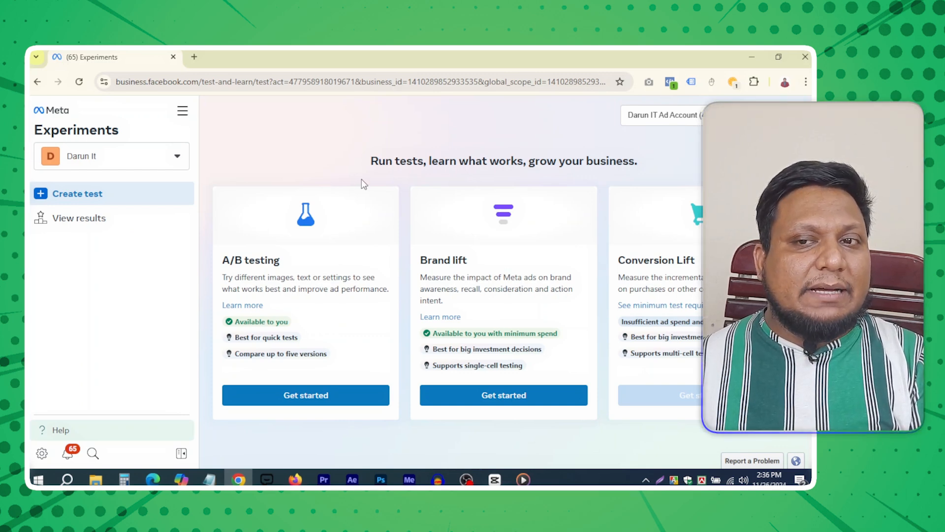
Switch Experiments to the "Darun IT ad Account" used for the campaign and review its scheduled and completed tests.
{"action": "left_click", "coordinate": [694, 115]}
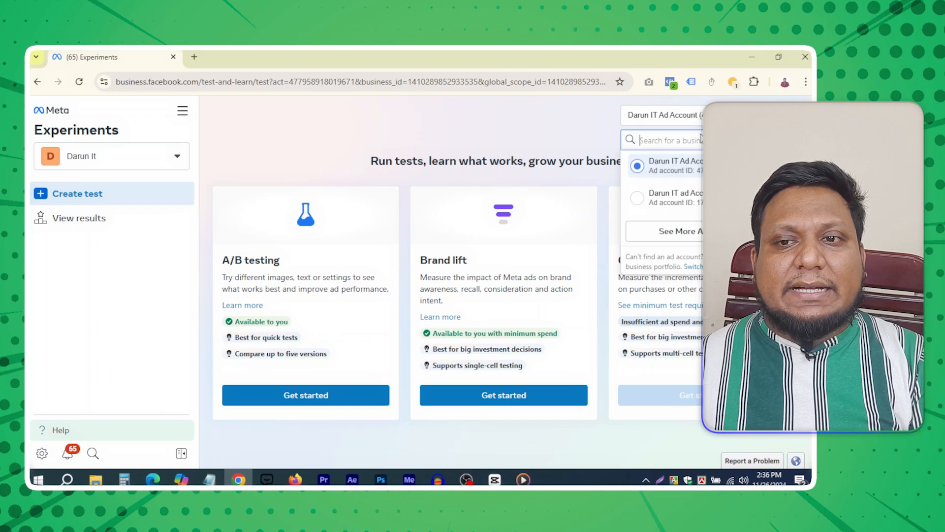
{"action": "left_click", "coordinate": [696, 196]}
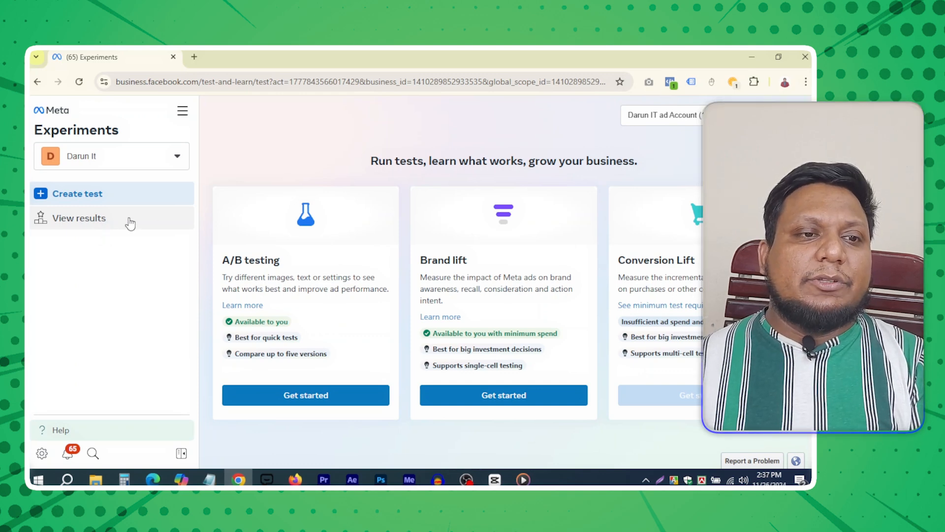
{"action": "left_click", "coordinate": [86, 225]}
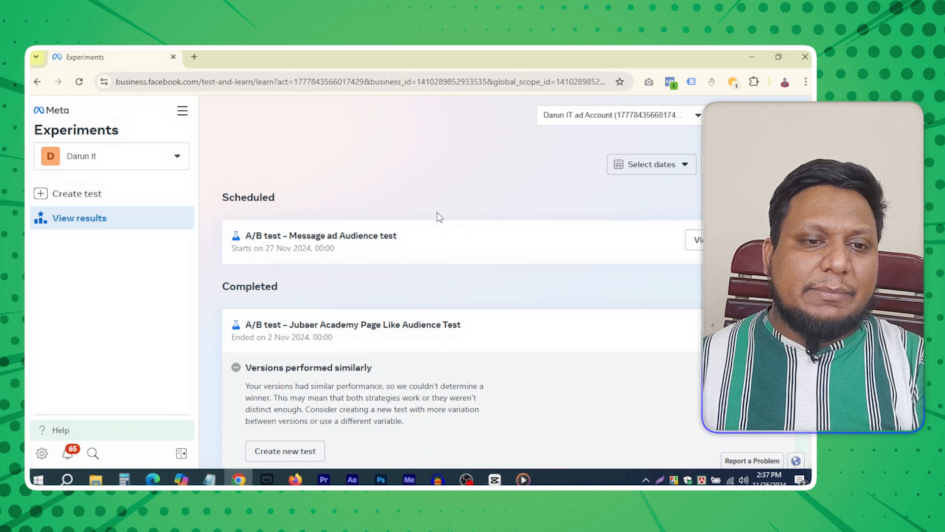
{"action": "scroll", "coordinate": [438, 219], "scroll_direction": "down", "scroll_amount": 3}
{"action": "scroll", "coordinate": [438, 219], "scroll_direction": "up", "scroll_amount": 3}
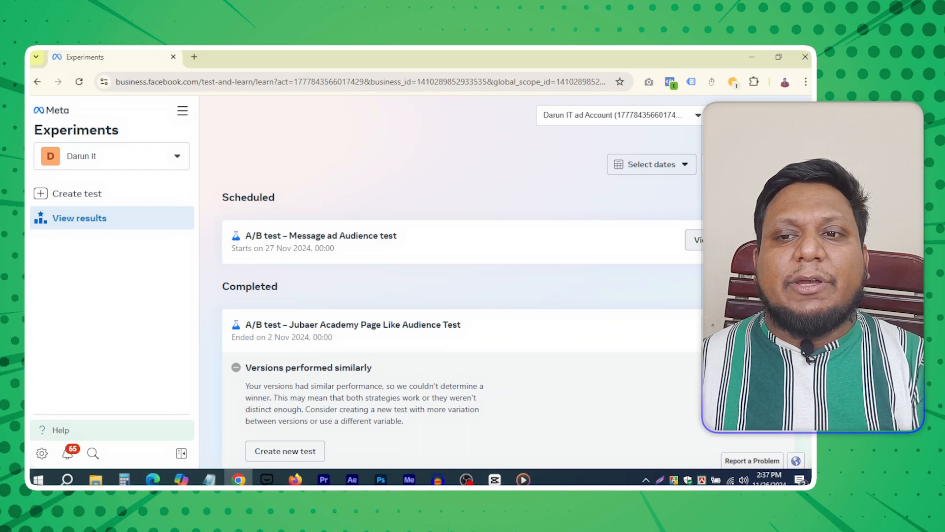
Open the scheduled Message ad Audience test report and examine its ad sets, status, key metric and results.
{"action": "left_click", "coordinate": [717, 240]}
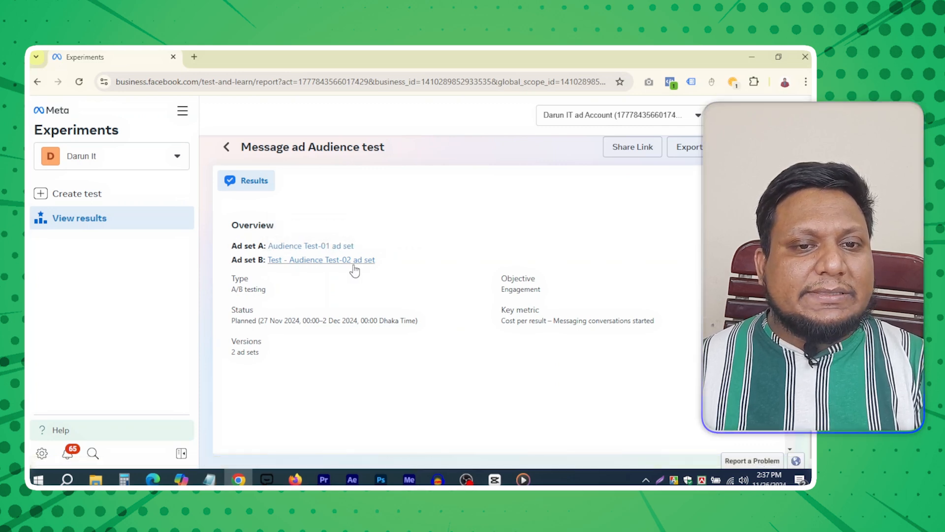
{"action": "scroll", "coordinate": [530, 276], "scroll_direction": "down", "scroll_amount": 1}
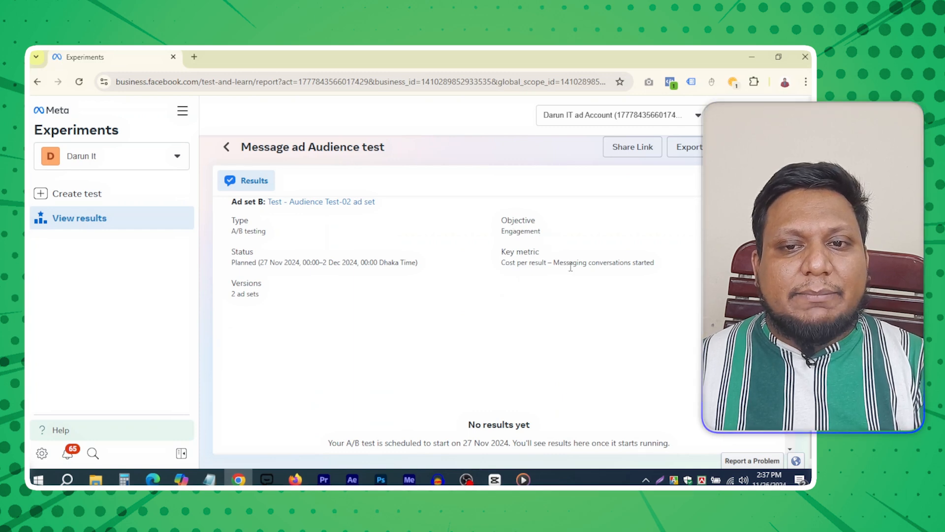
{"action": "scroll", "coordinate": [318, 277], "scroll_direction": "up", "scroll_amount": 1}
{"action": "scroll", "coordinate": [386, 292], "scroll_direction": "down", "scroll_amount": 3}
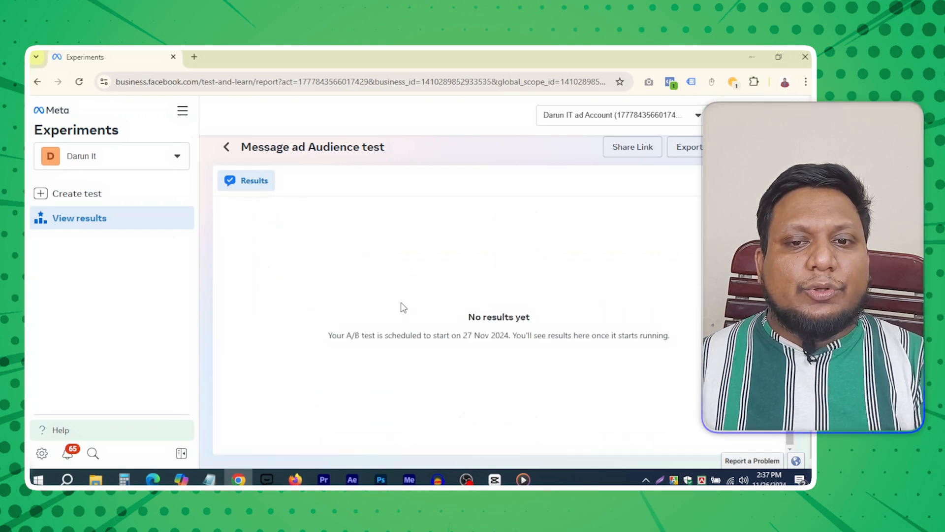